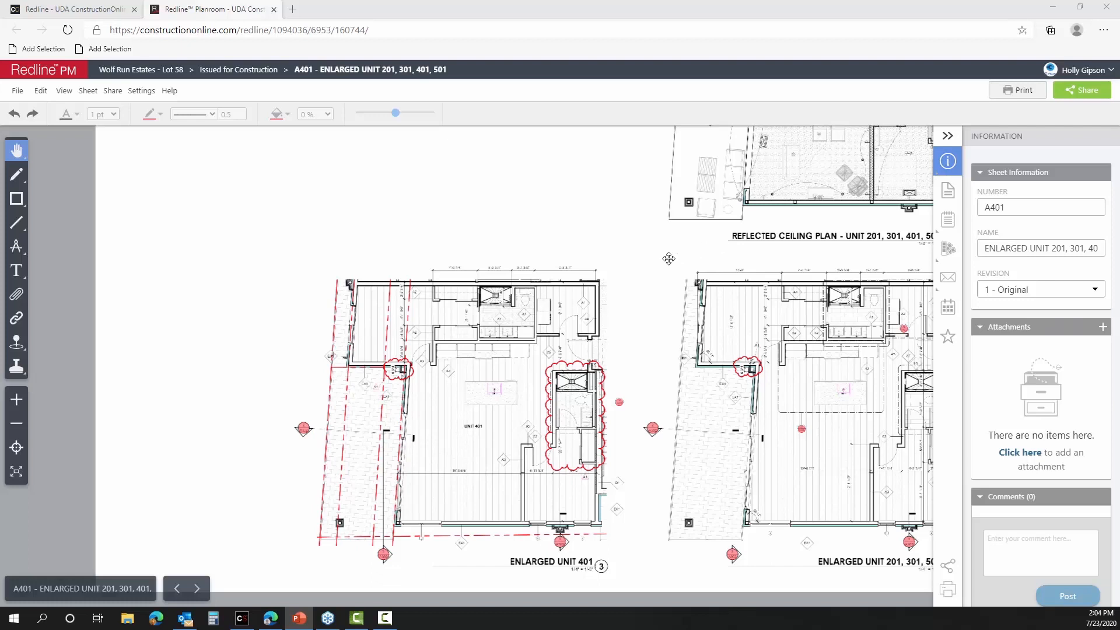
- Draw a revision cloud around the upper-left corner of the Enlarged Unit 401 plan, leaving its details blank
drag(668, 259, 681, 173)
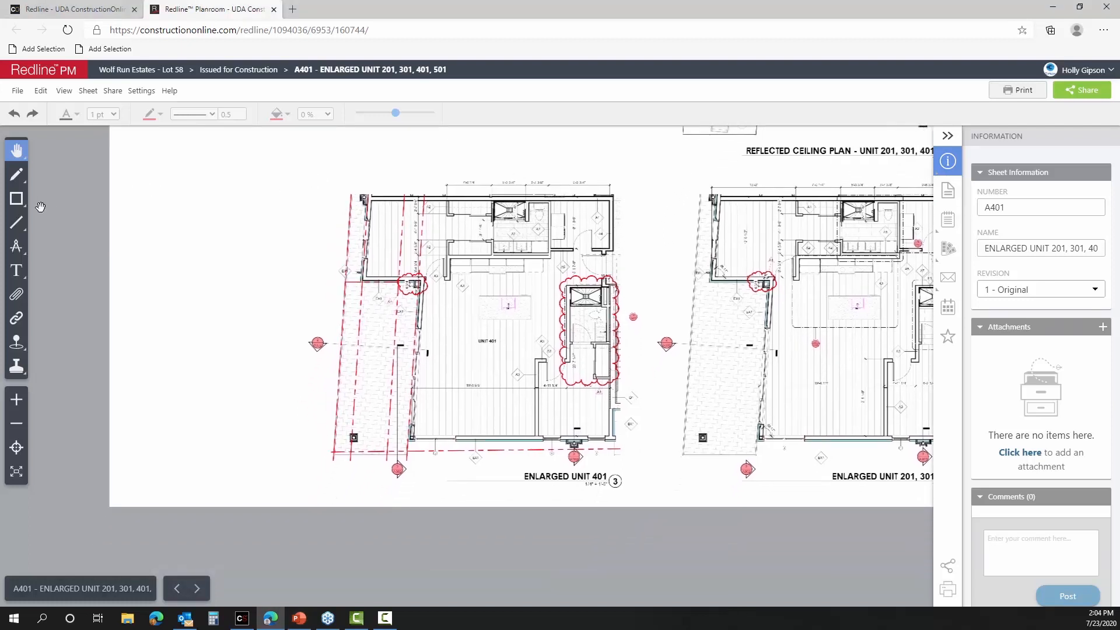
mouse_move(17, 199)
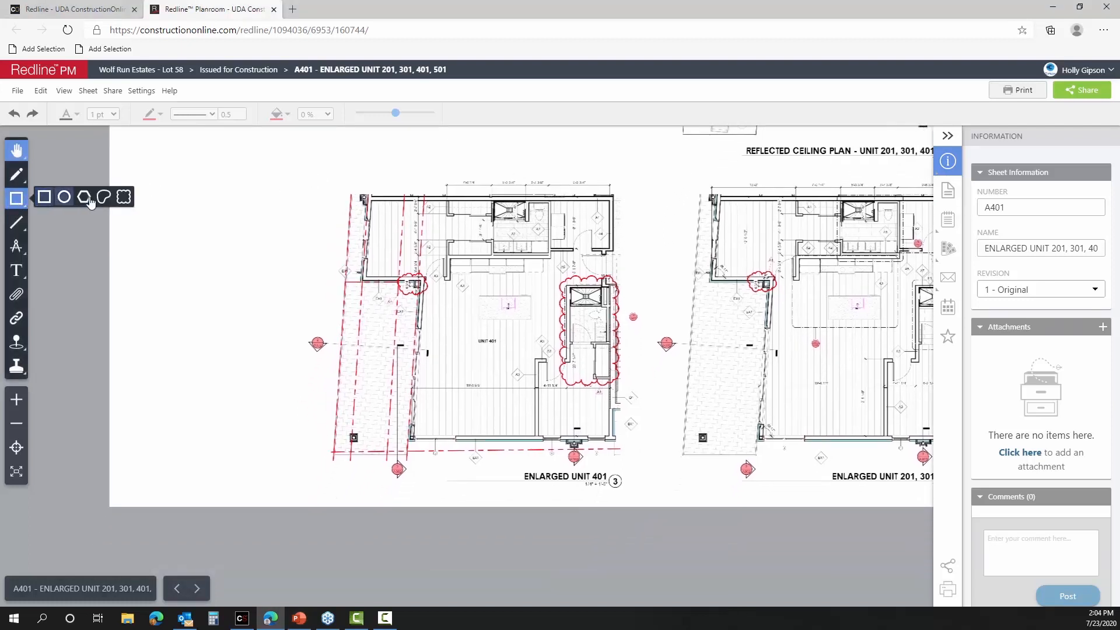
click(124, 196)
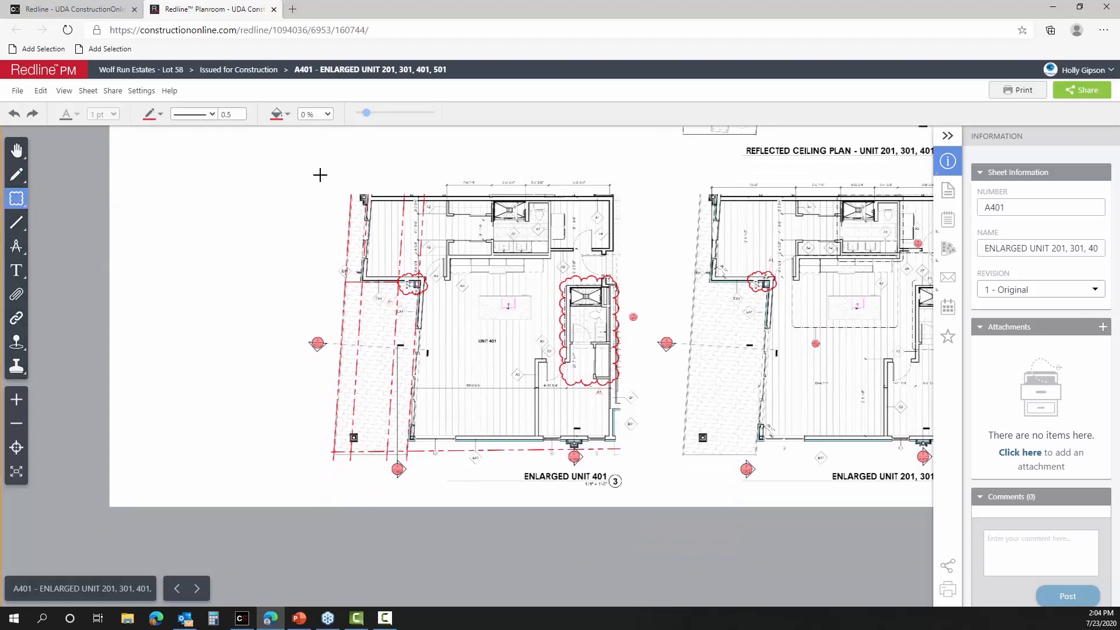
drag(310, 156, 485, 287)
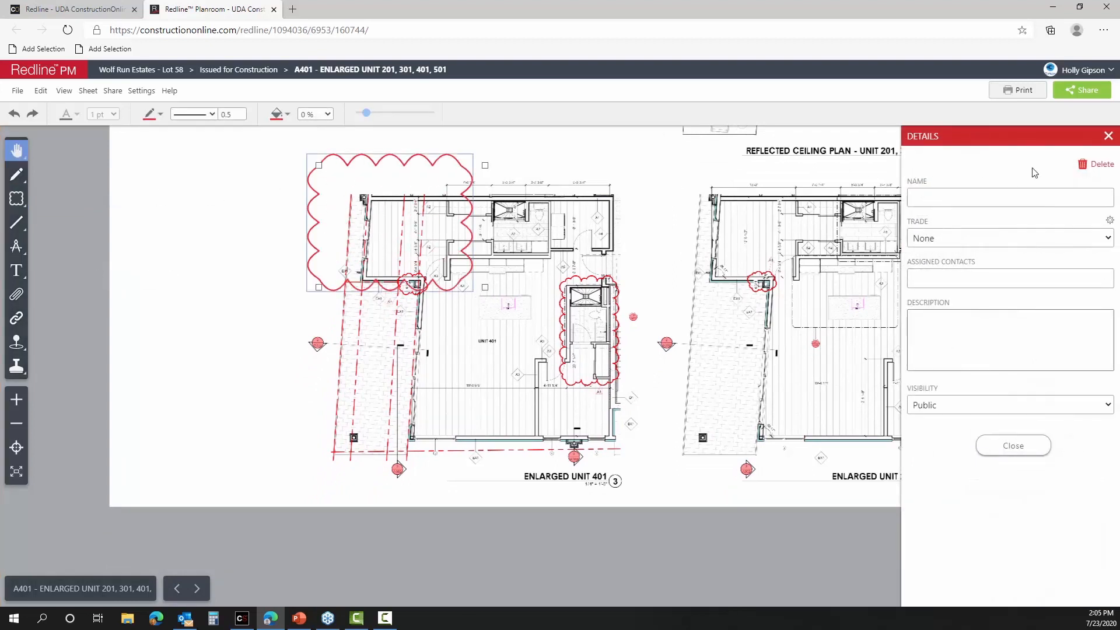
click(1108, 139)
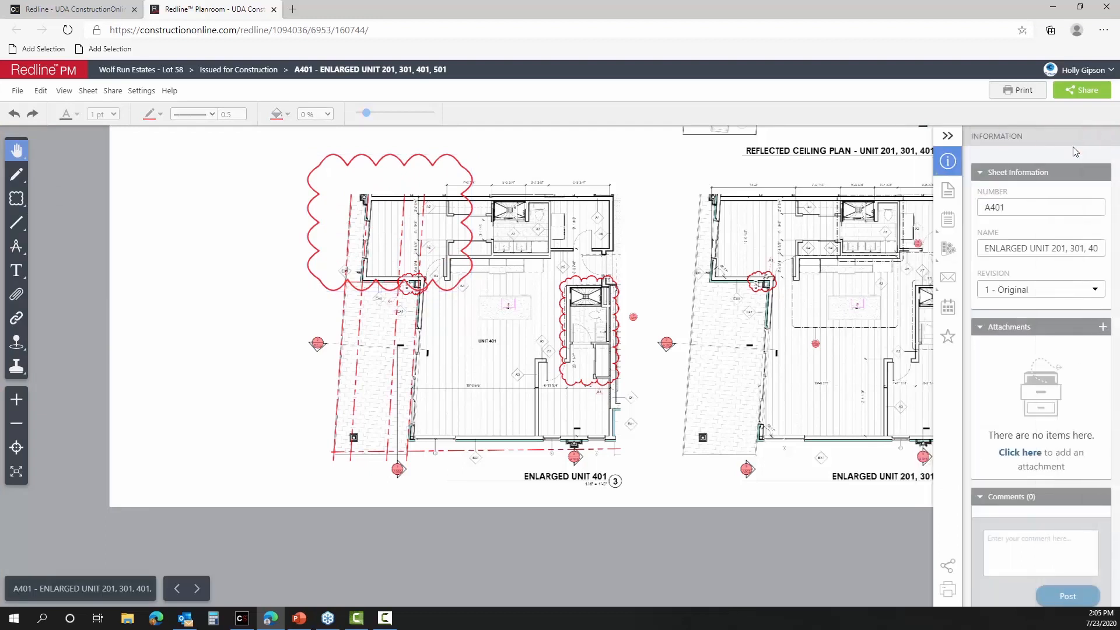
- Add a text callout reading "See changes here" to the left of the Enlarged Unit 401 plan, below the new cloud
mouse_move(19, 259)
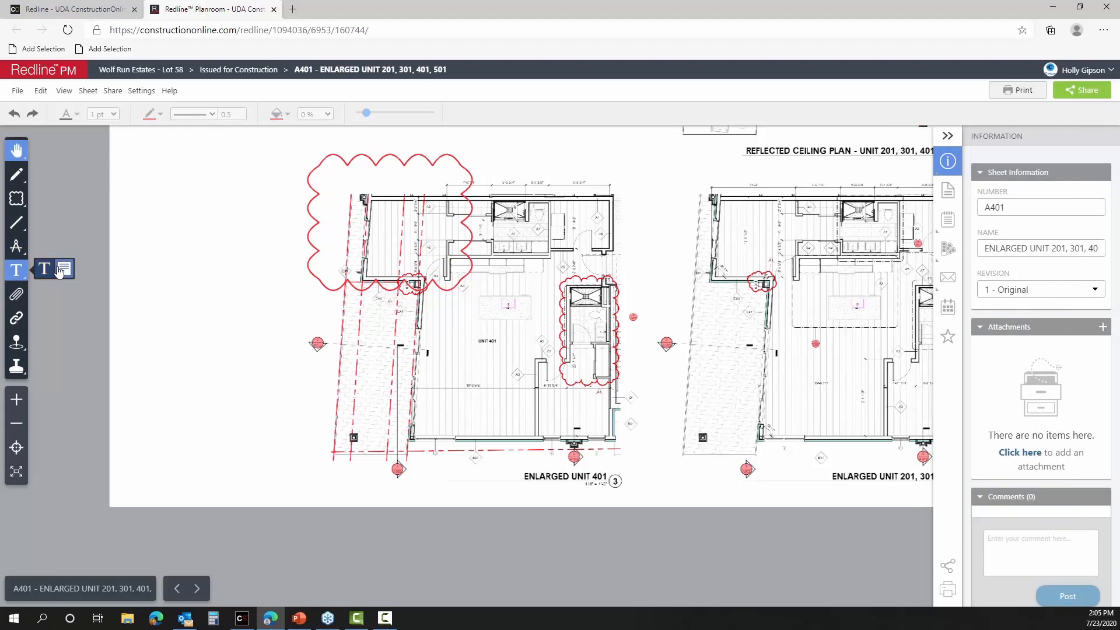
click(64, 268)
mouse_move(214, 303)
mouse_down()
mouse_move(271, 286)
mouse_move(300, 264)
mouse_move(309, 297)
mouse_move(245, 350)
mouse_move(185, 361)
mouse_up()
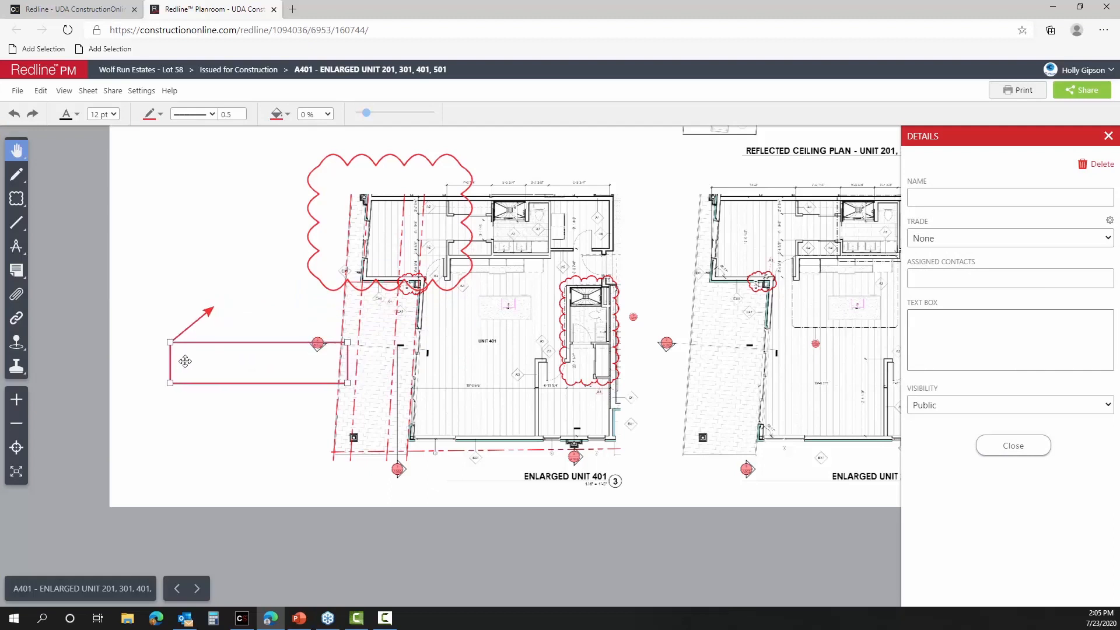
click(922, 349)
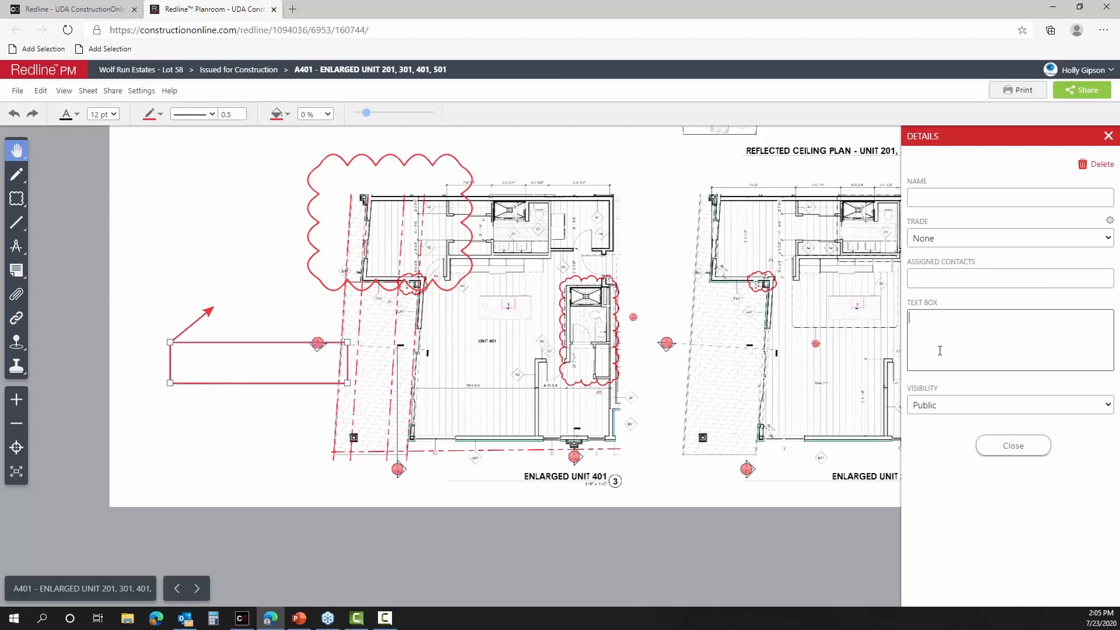
text(See changes here)
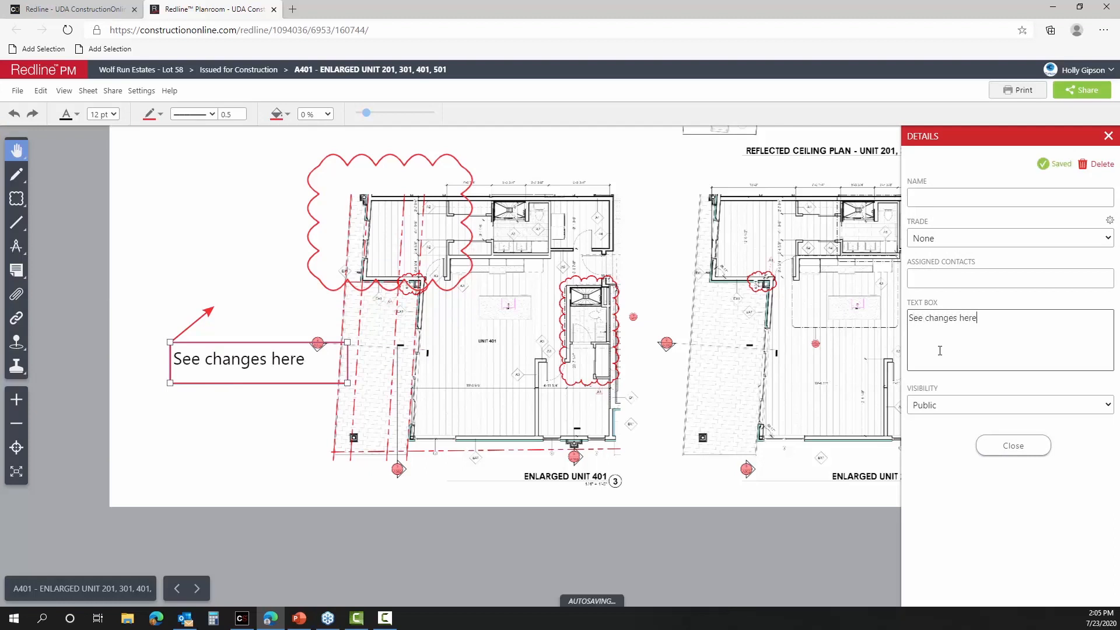
click(1005, 446)
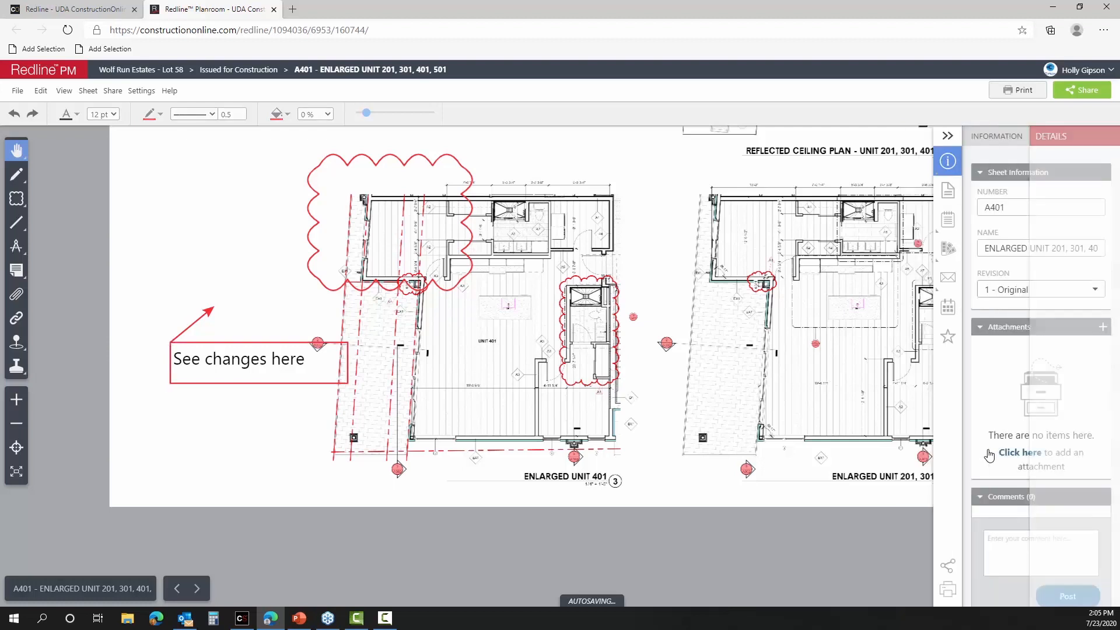
drag(276, 371, 260, 381)
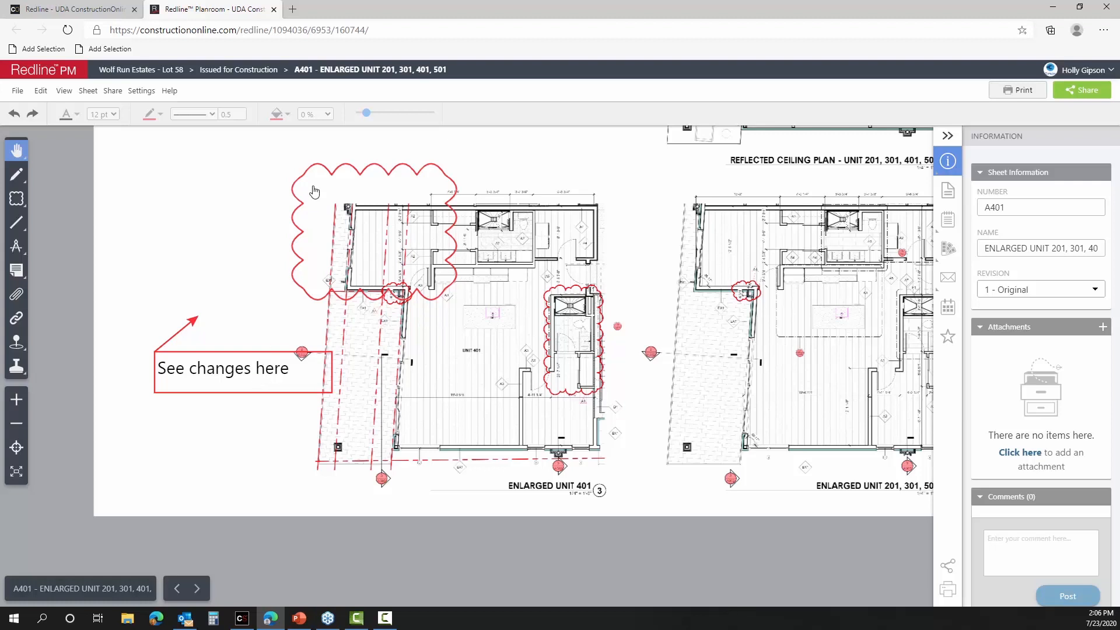
- Return to the ConstructionOnline project page and open the planroom of the Creekside Drive favorite project
click(65, 11)
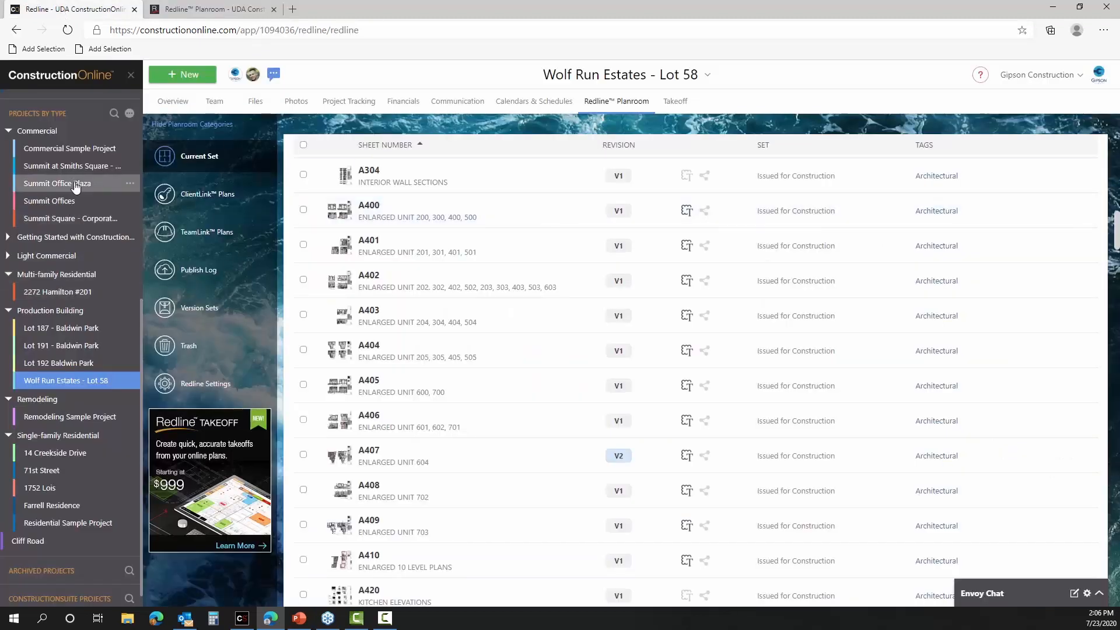
scroll(74, 185, up, 5)
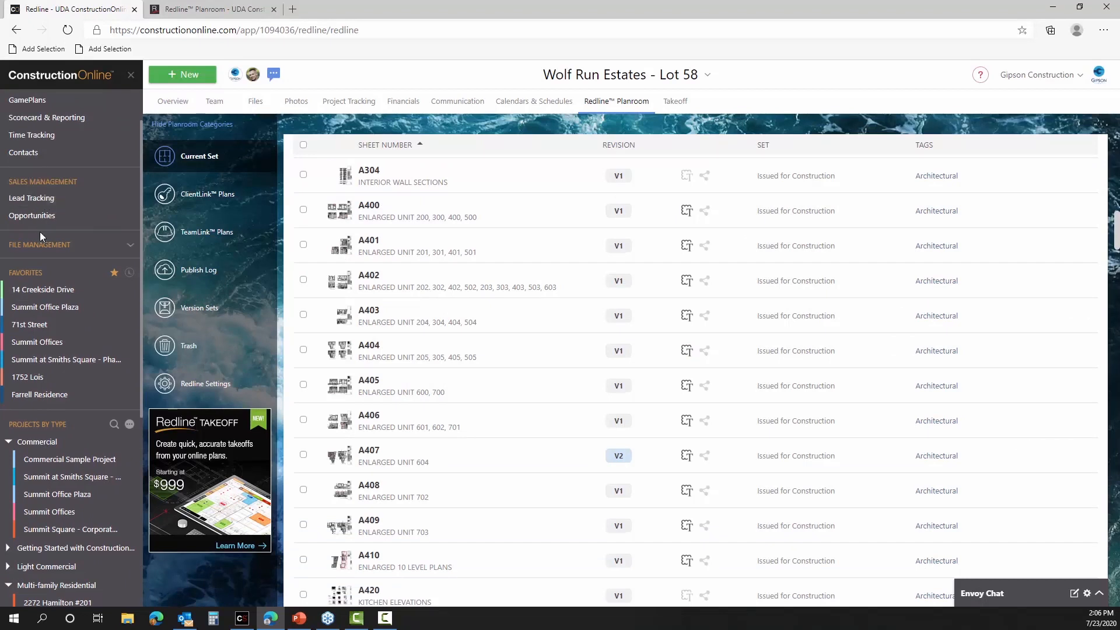
click(30, 290)
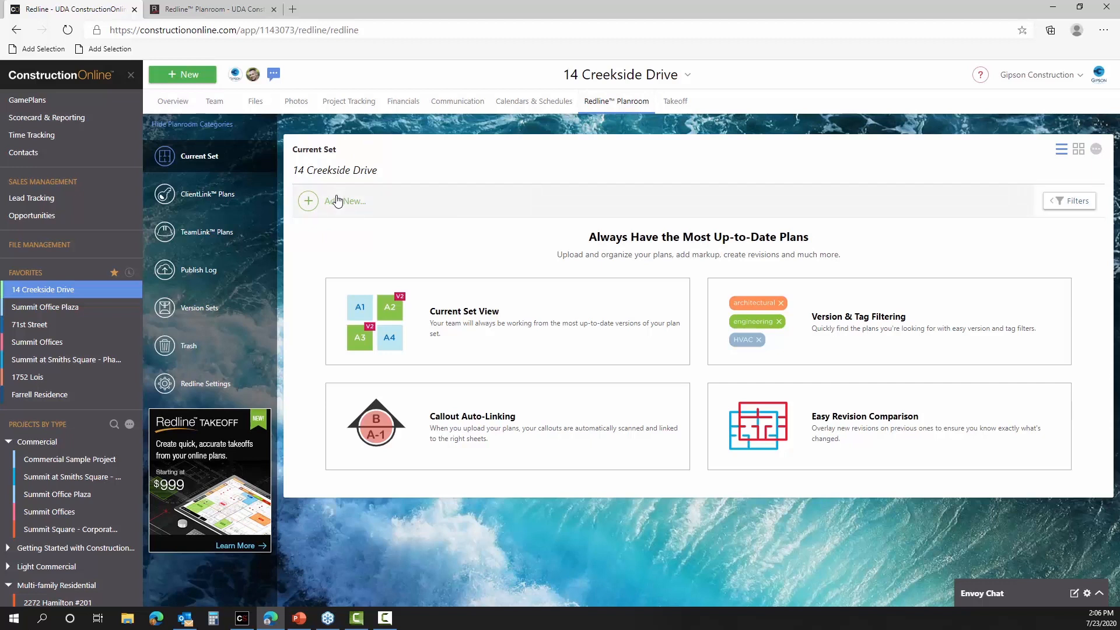
- Start a plan upload in this project using the Create a New Set method
click(337, 201)
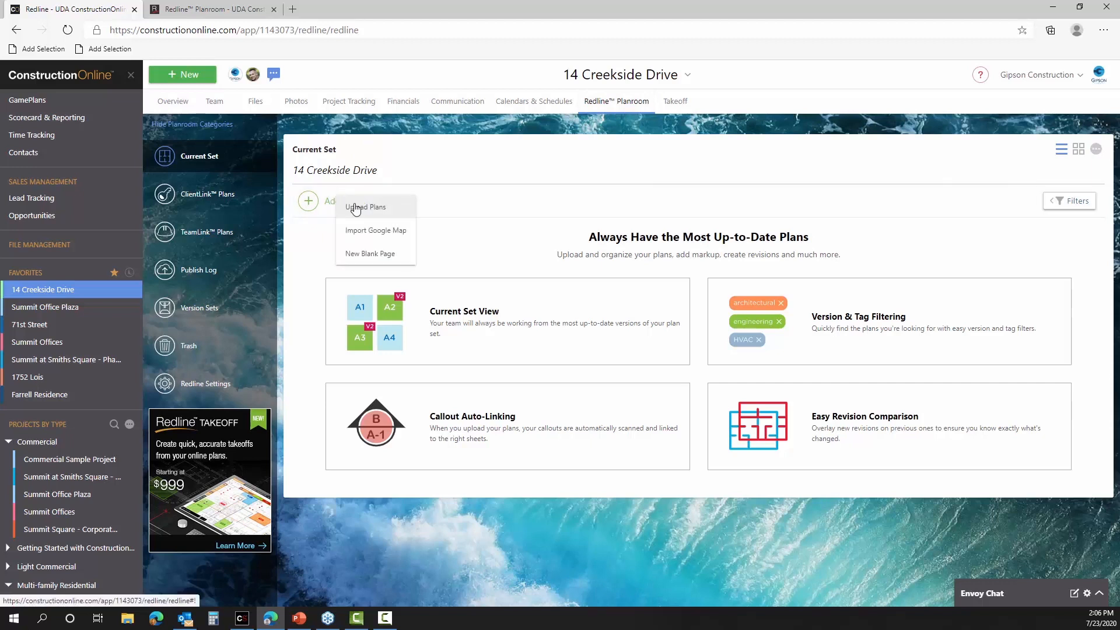
click(356, 208)
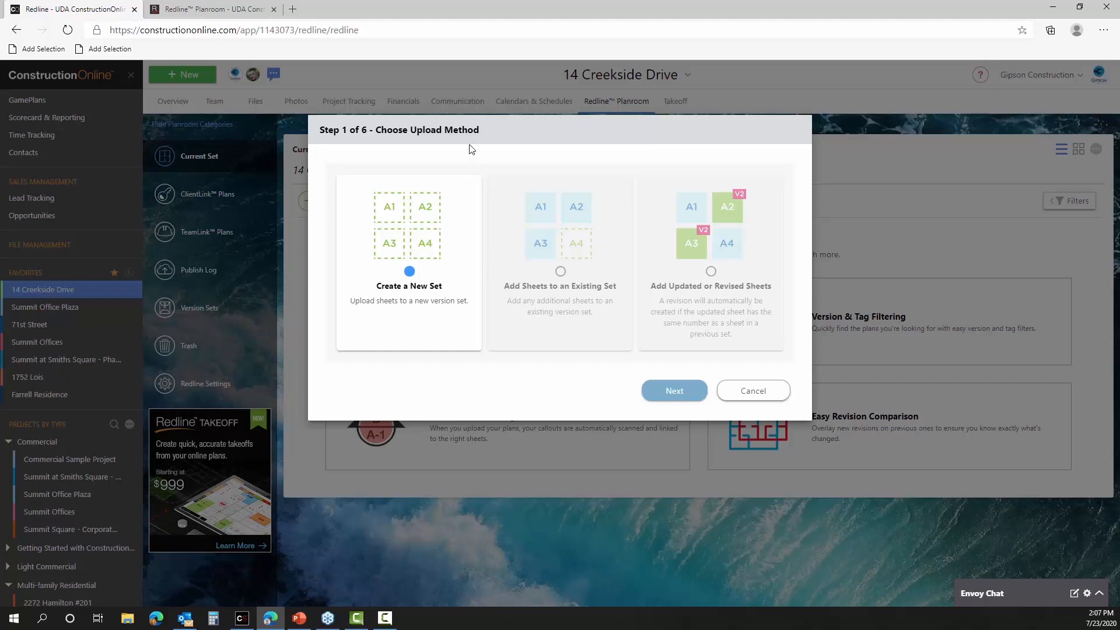
drag(476, 133, 534, 142)
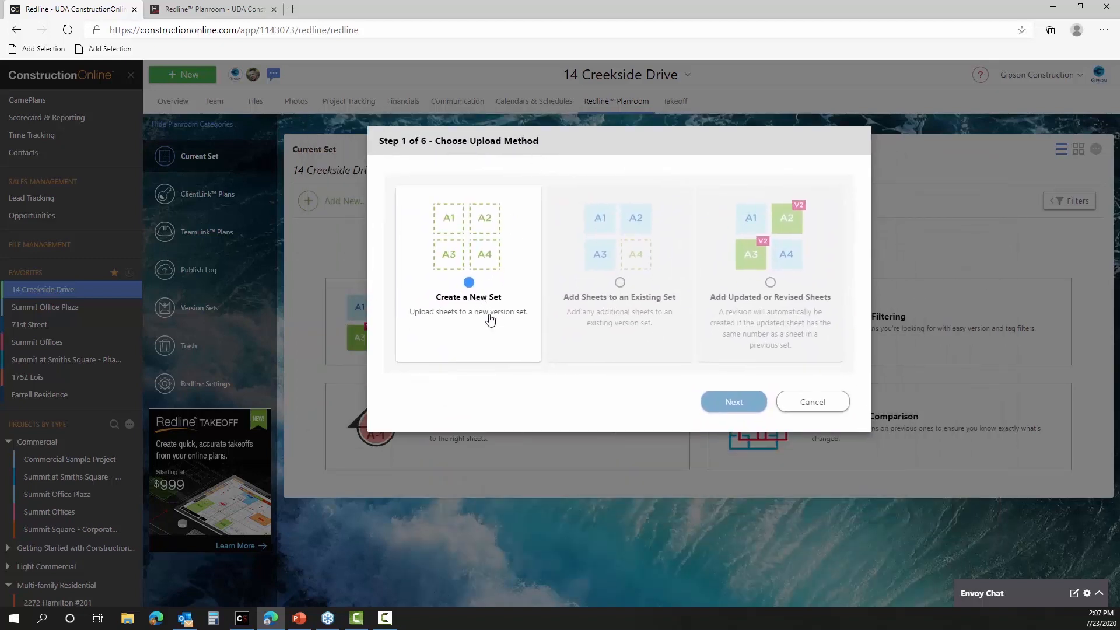
click(723, 400)
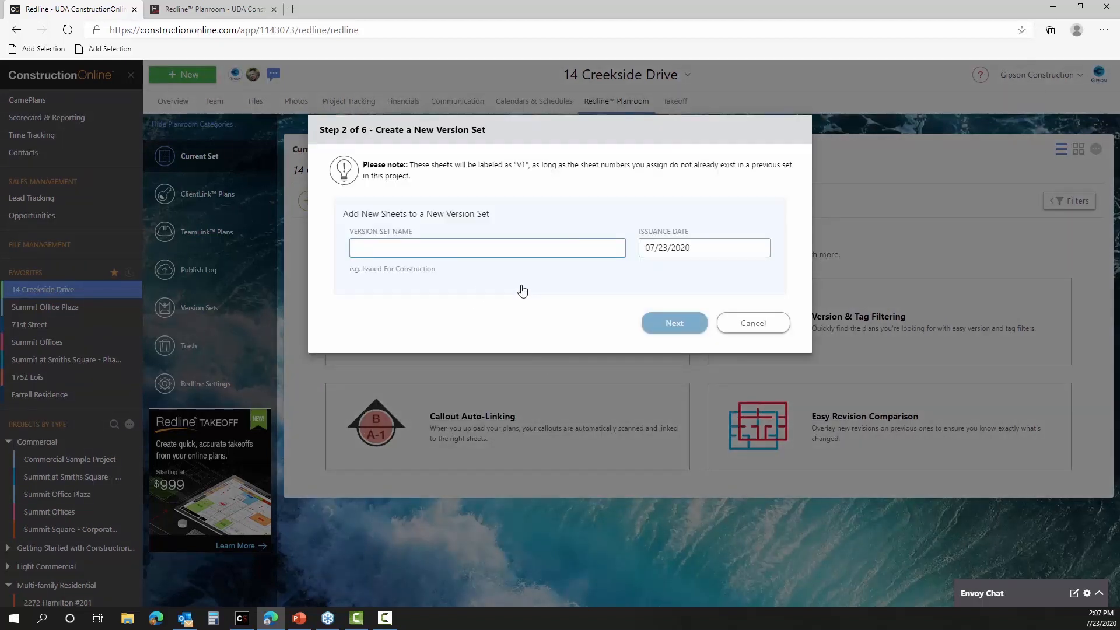
- Name the new version set "Preliminary", keep the issuance date 07/23/2020, and continue to adding plans
text(Preliminary)
click(675, 330)
click(687, 249)
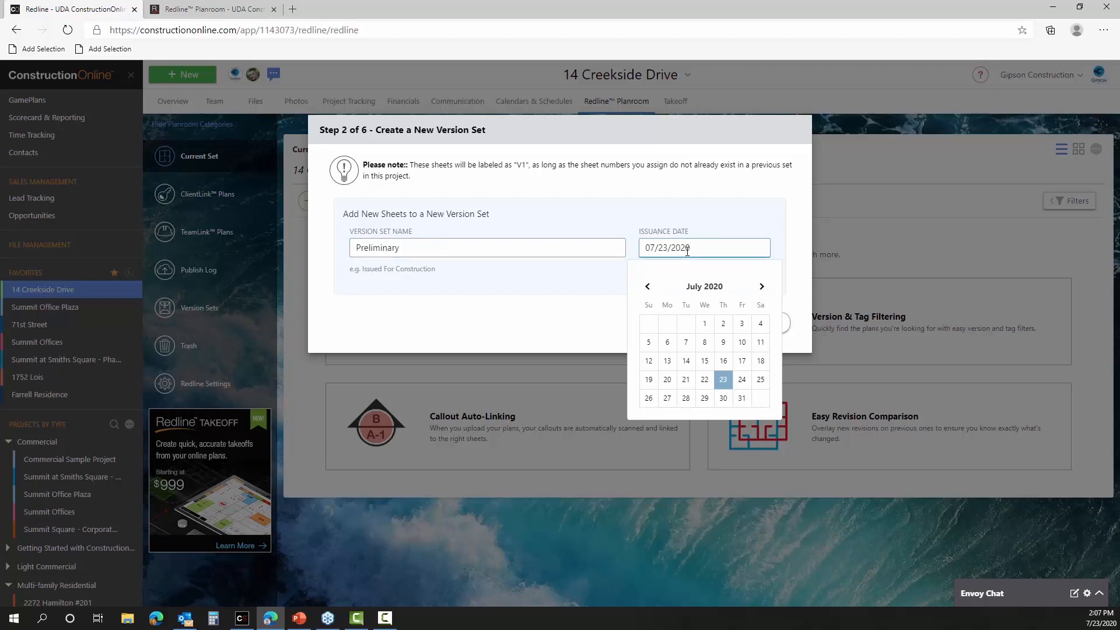
click(535, 308)
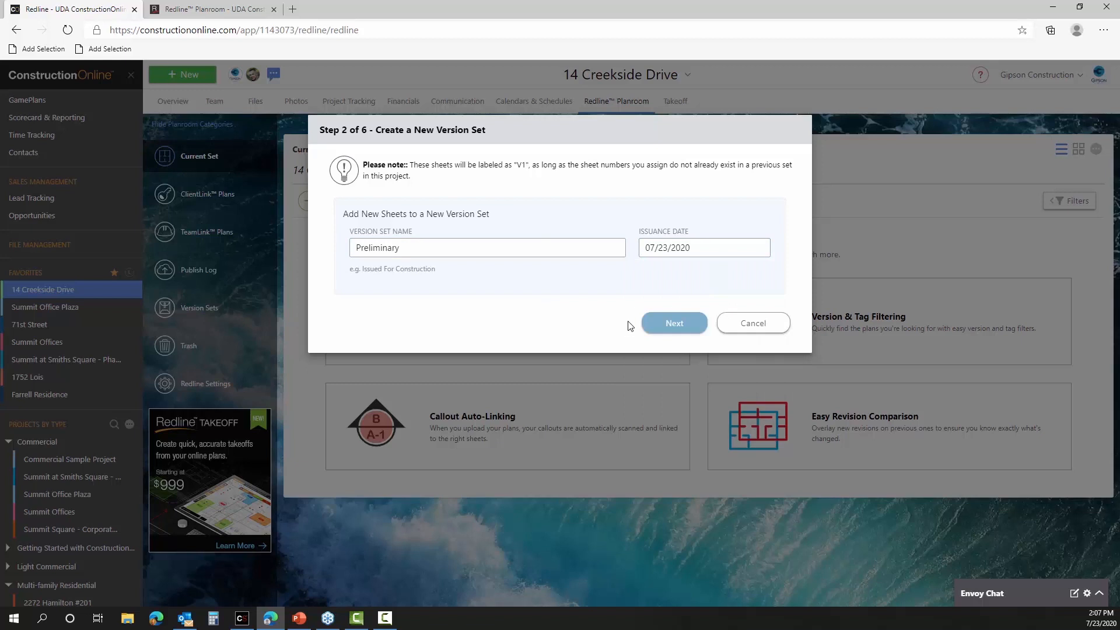
click(669, 324)
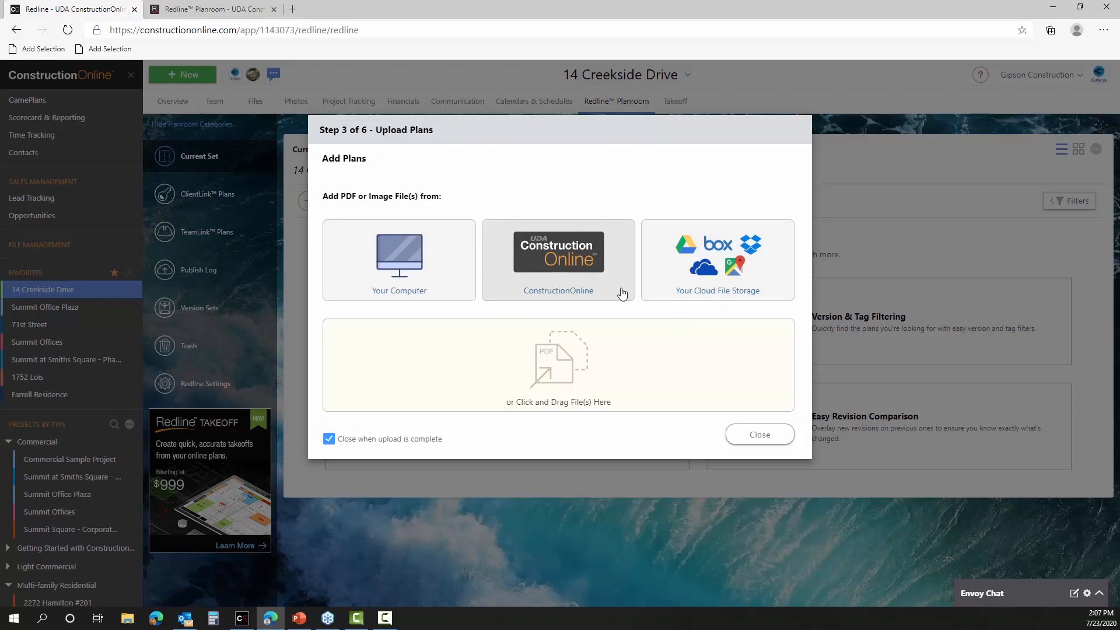
- Copy Residential - Small.pdf from the Plans folder in Google Drive into the new version set
click(733, 257)
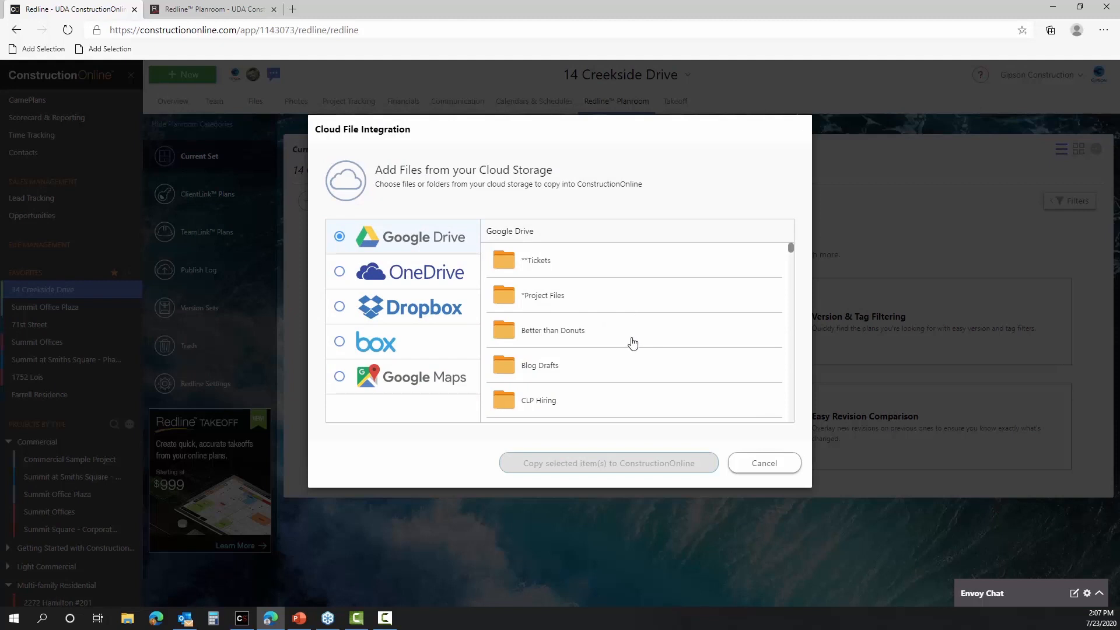
scroll(630, 350, down, 3)
scroll(692, 354, down, 5)
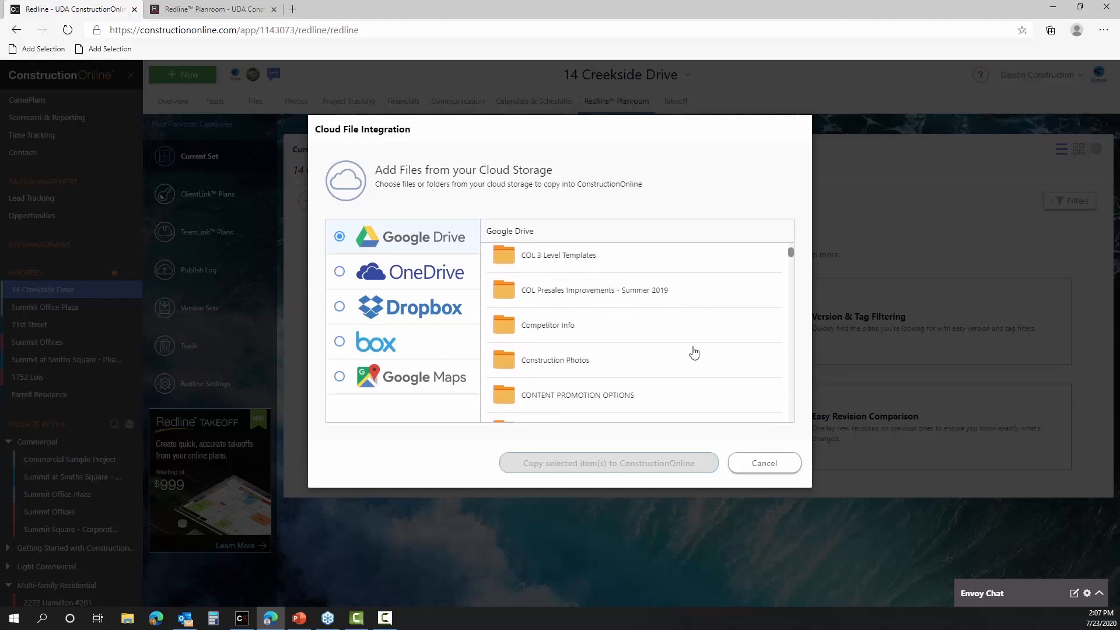
scroll(685, 358, down, 7)
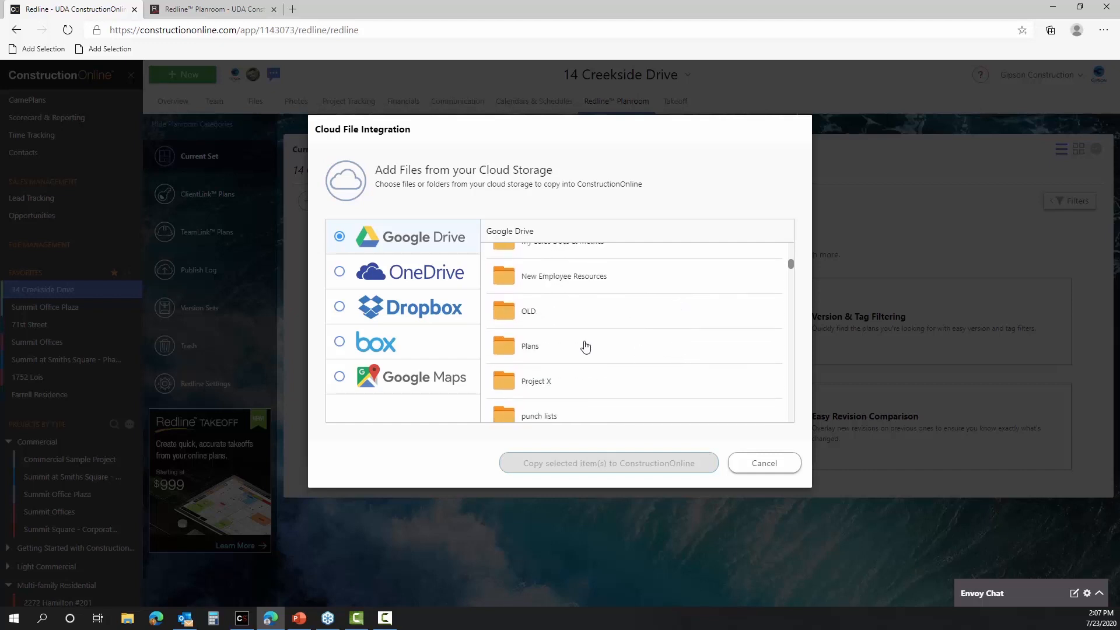
click(583, 347)
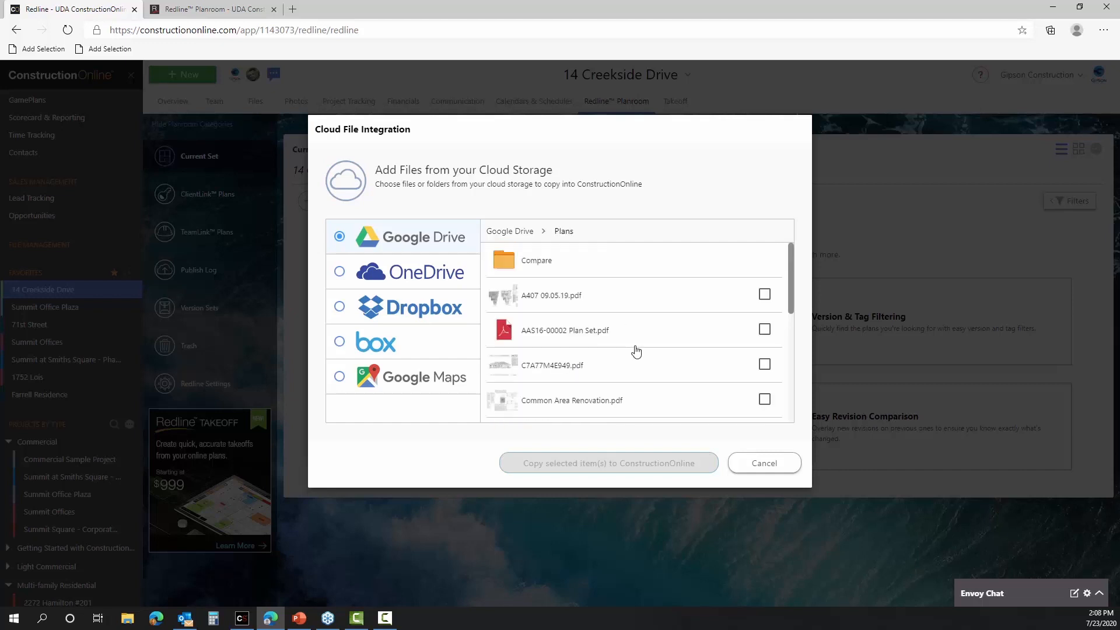
scroll(636, 350, down, 5)
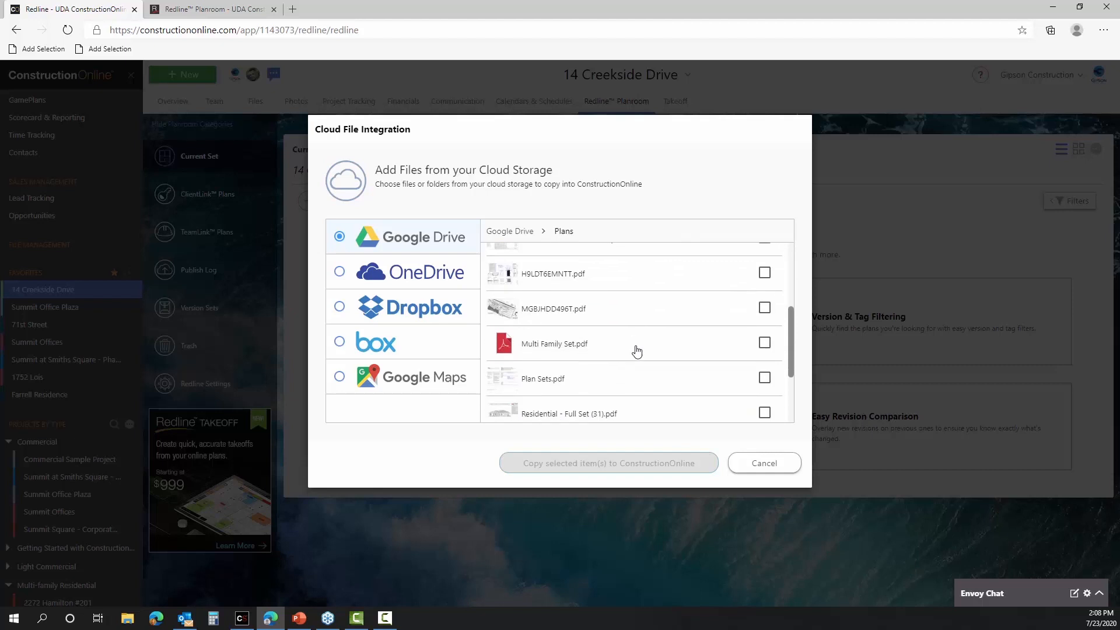
scroll(636, 350, down, 2)
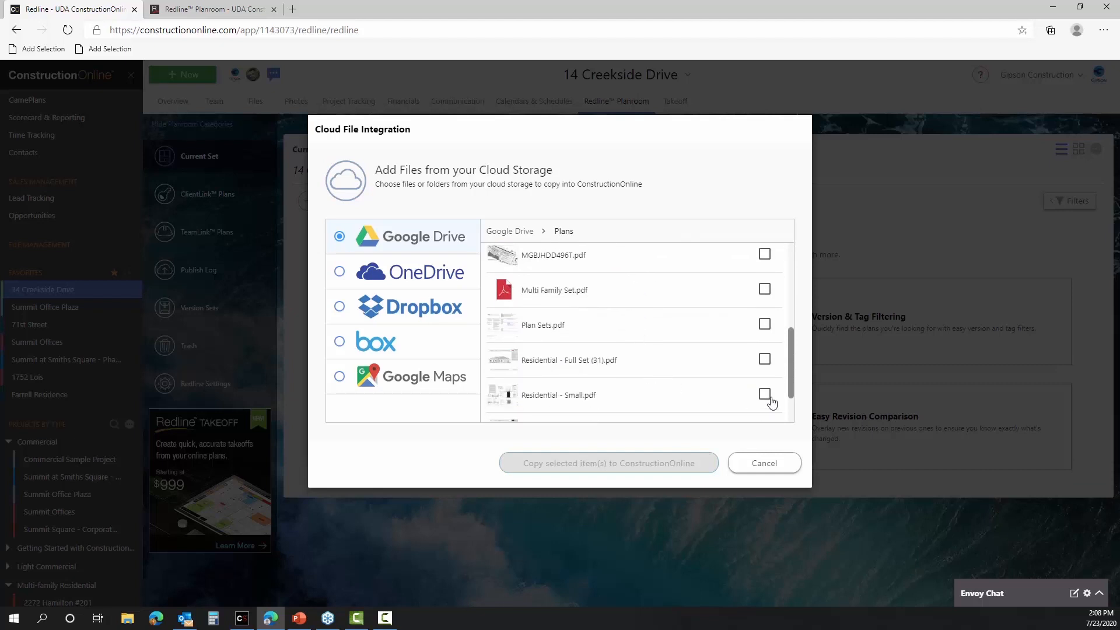
click(769, 398)
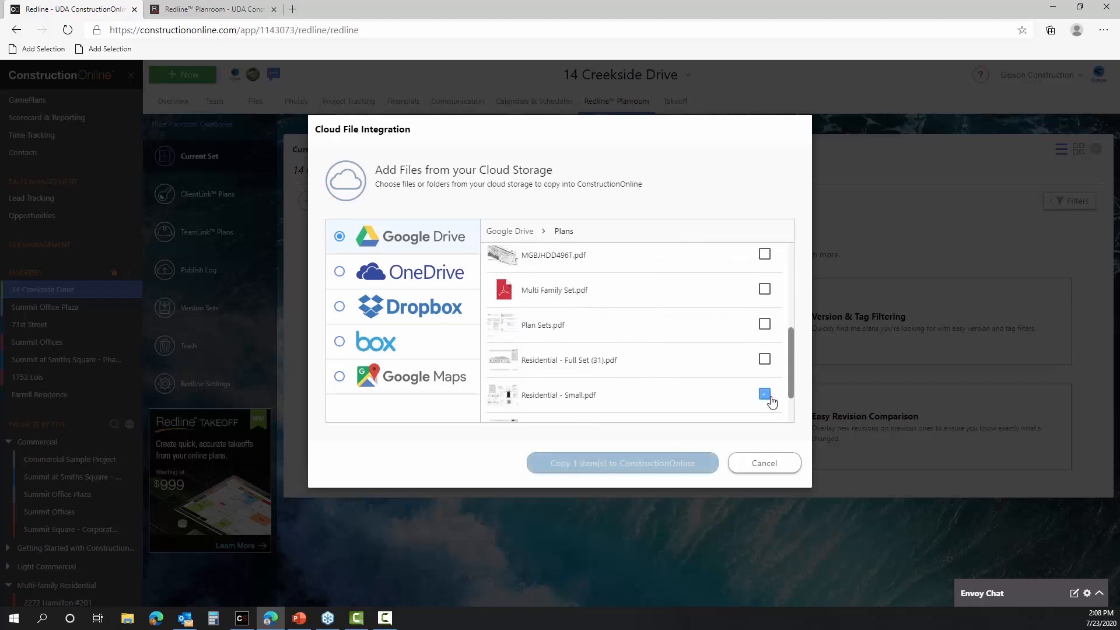
click(633, 464)
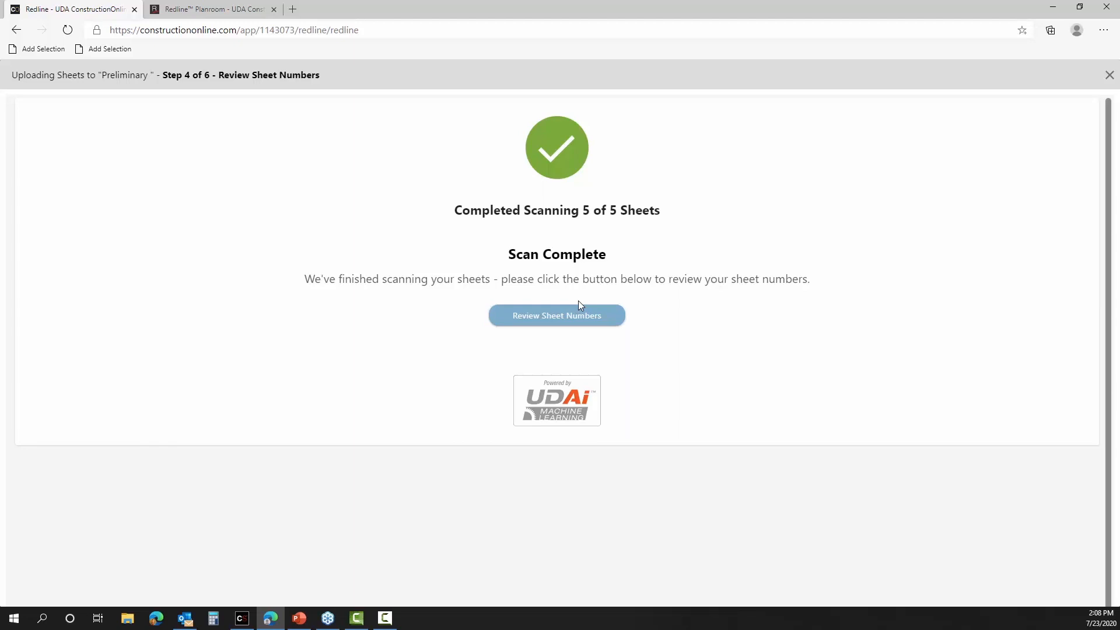
- Review the scanned sheet numbers of all five sheets and confirm them as correct, leaving sheet name scanning enabled
click(565, 314)
click(550, 317)
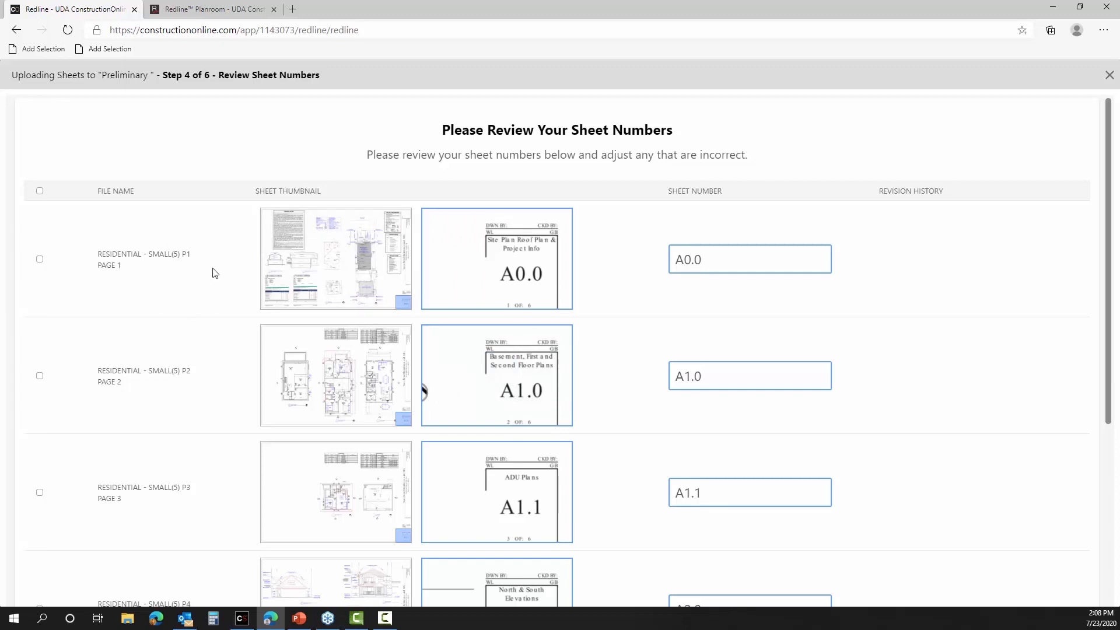
mouse_move(356, 300)
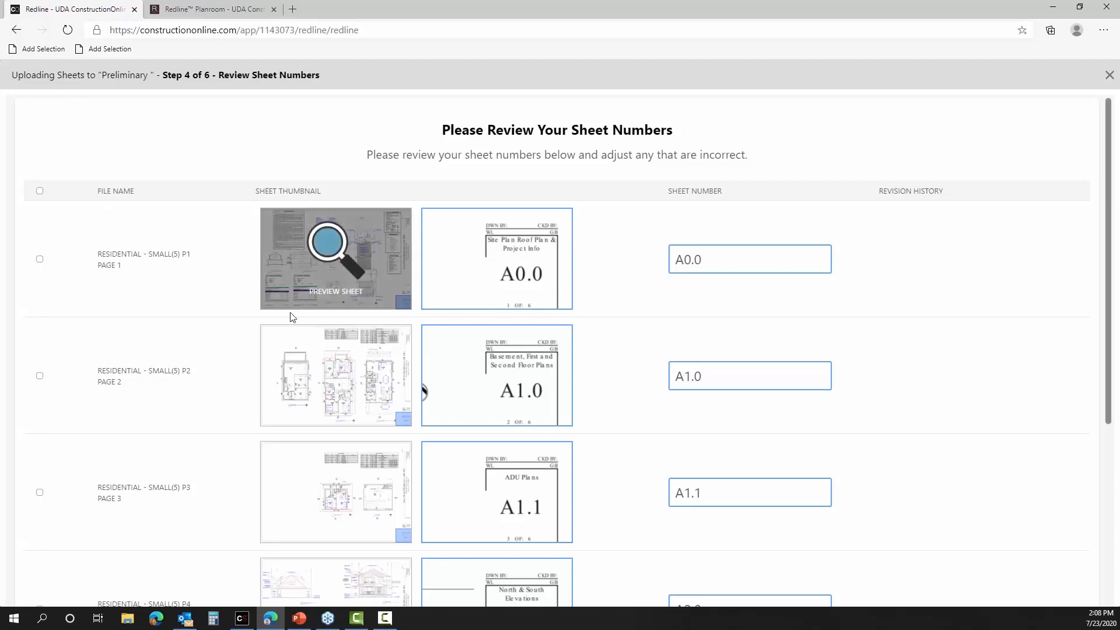
mouse_move(508, 309)
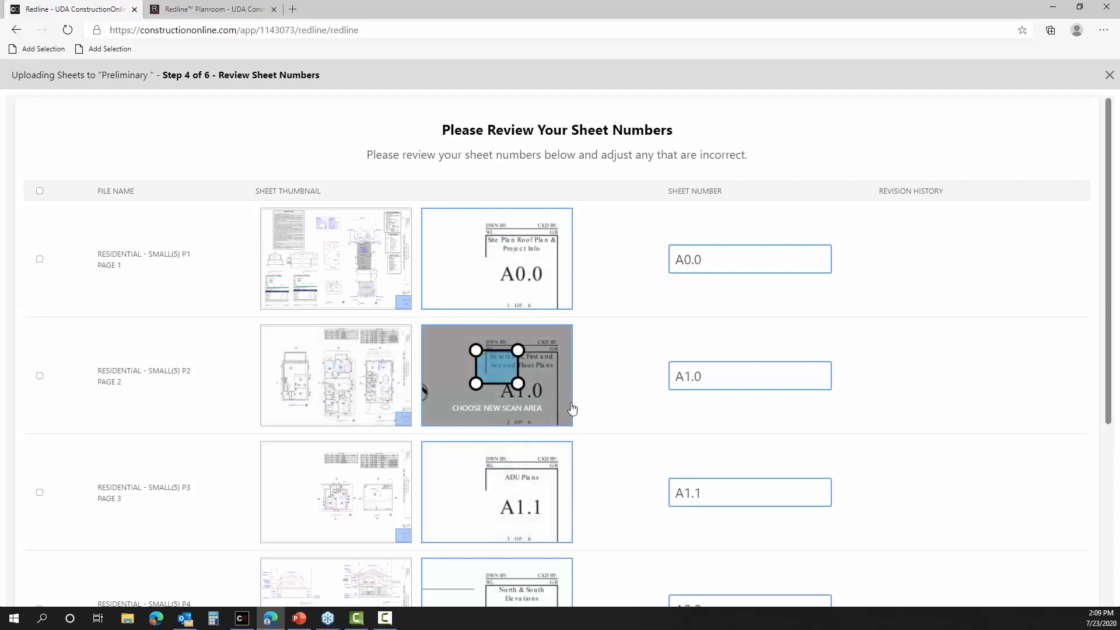
scroll(612, 385, down, 3)
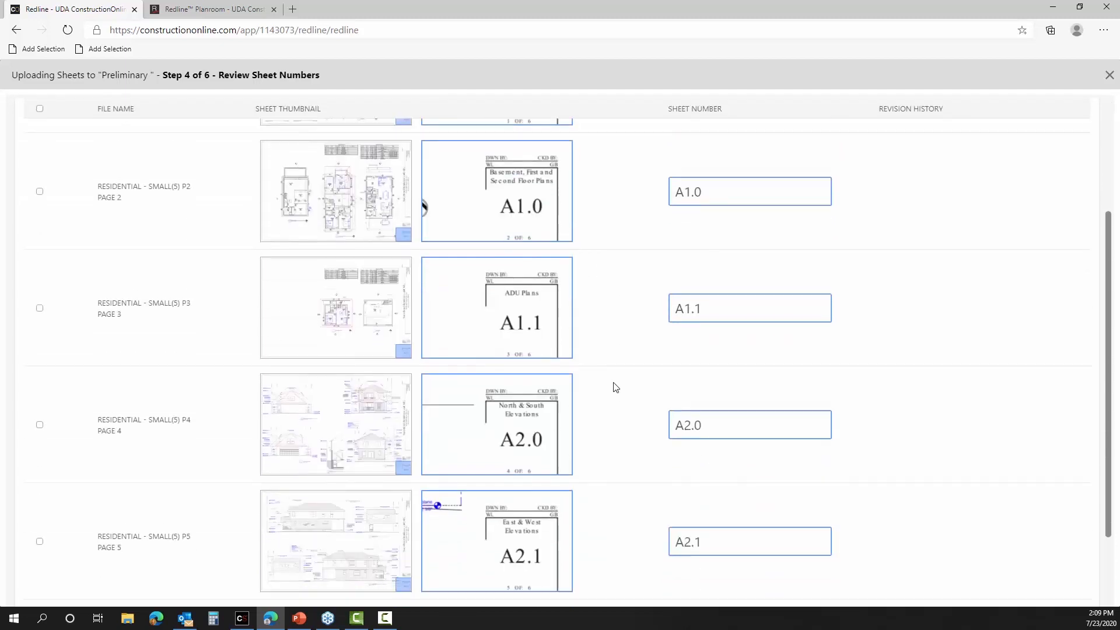
scroll(612, 385, down, 1)
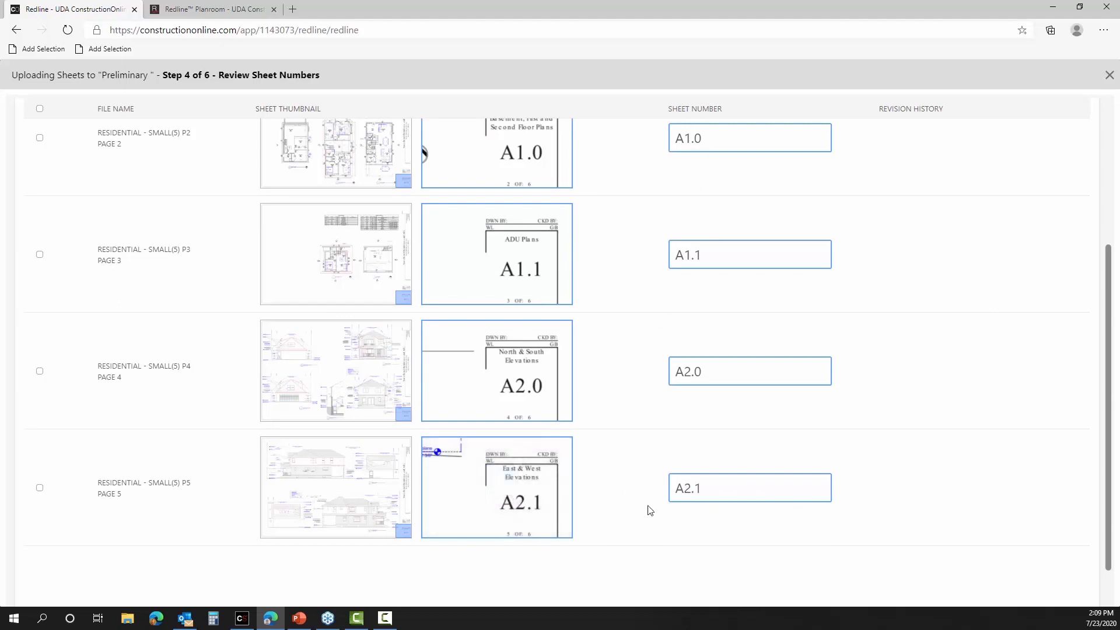
scroll(650, 510, down, 2)
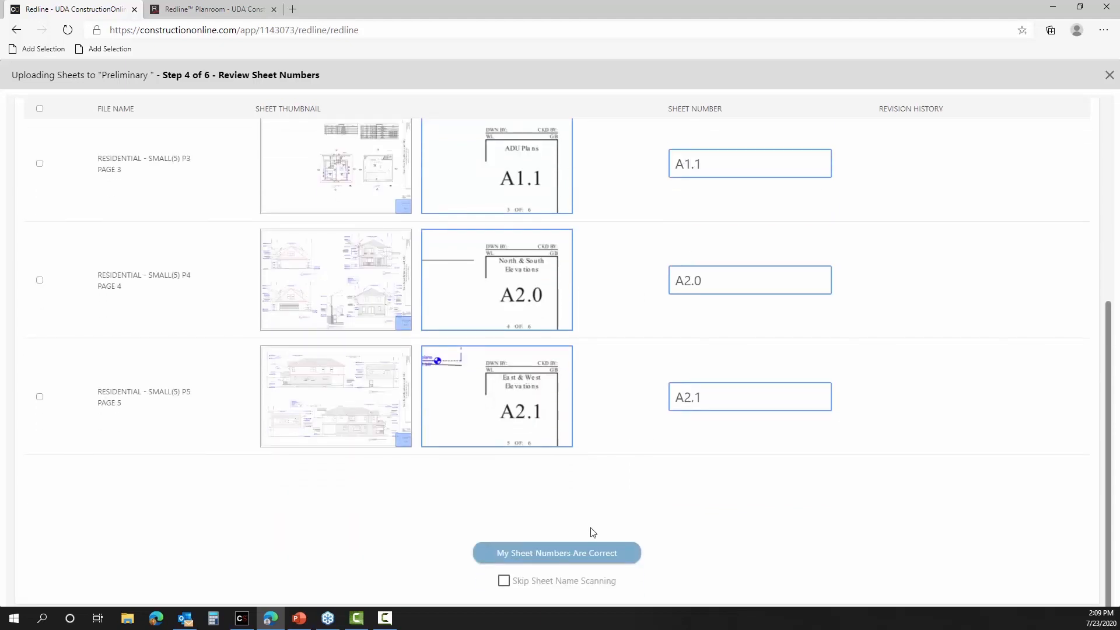
click(535, 558)
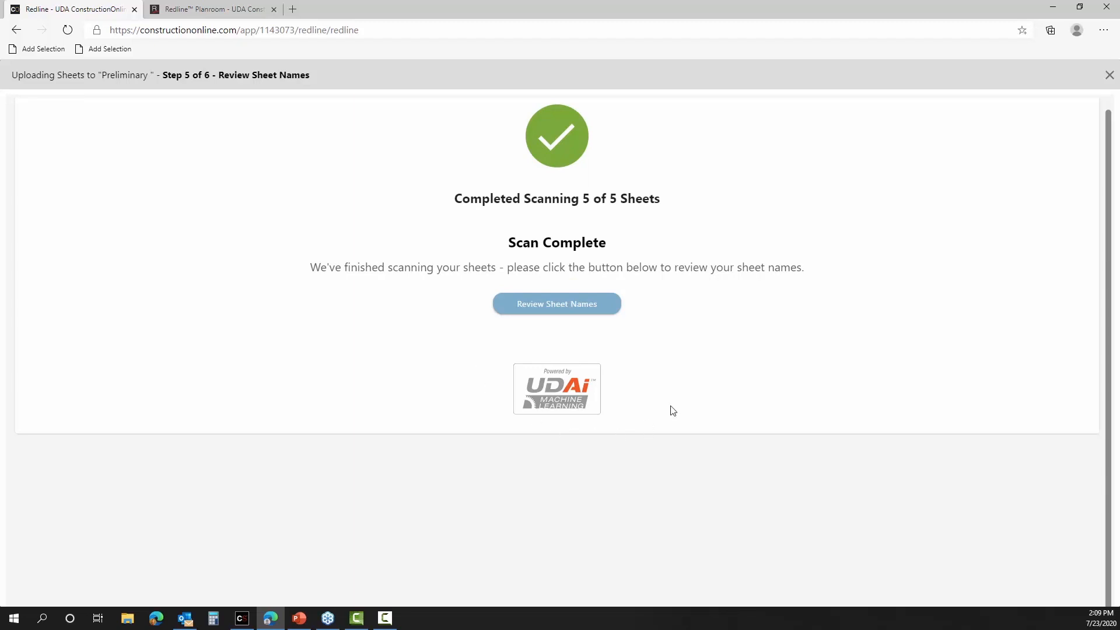
- Open the scanned sheet names for review and look through the list
click(557, 304)
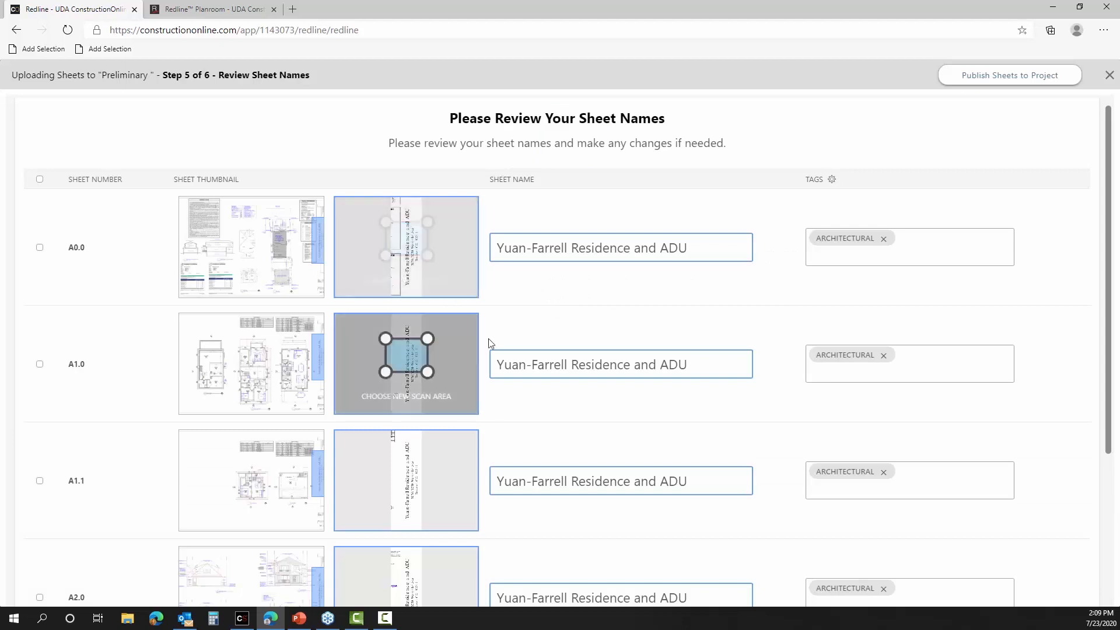
scroll(408, 327, down, 5)
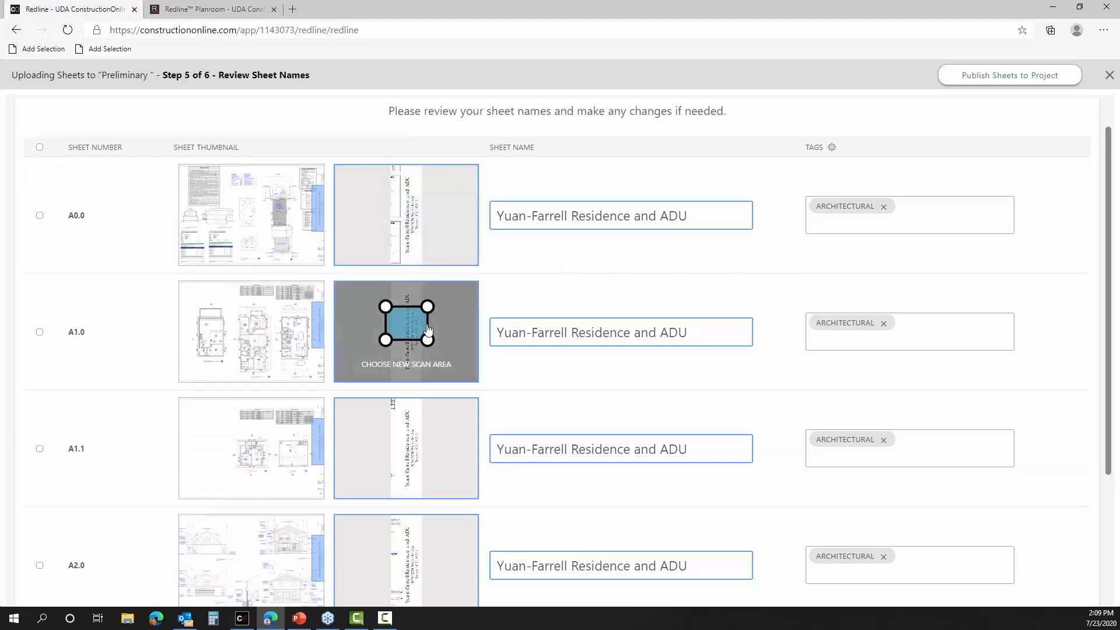
scroll(426, 334, up, 5)
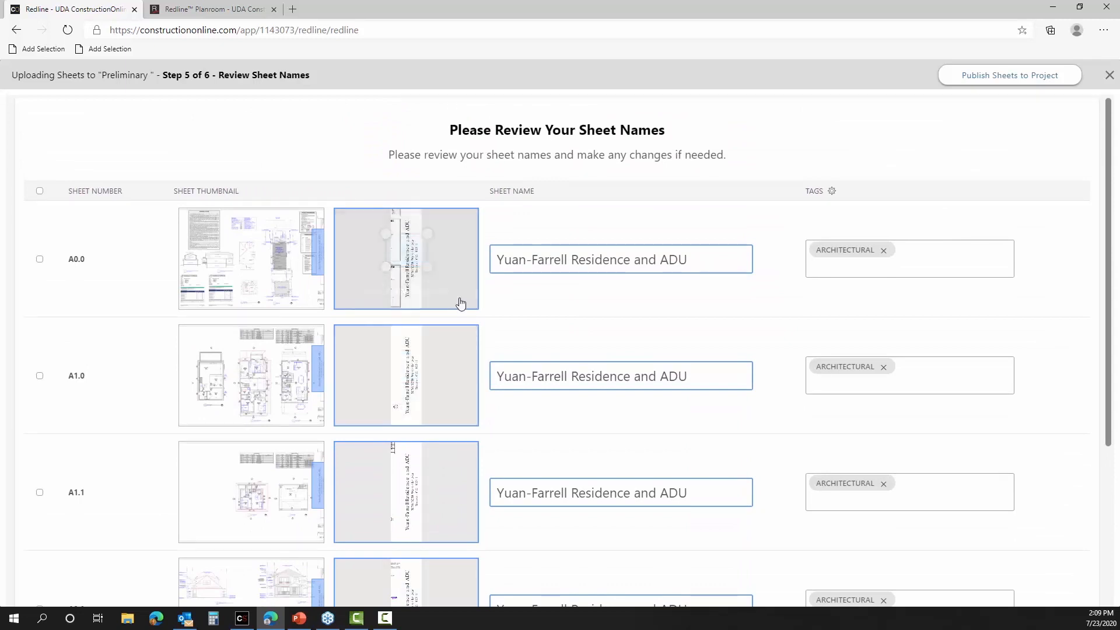
- Choose a new sheet name scan area on A0.0 around "Site Plan Roof Plan & Project Info" in the title block and apply it to all sheets
click(408, 266)
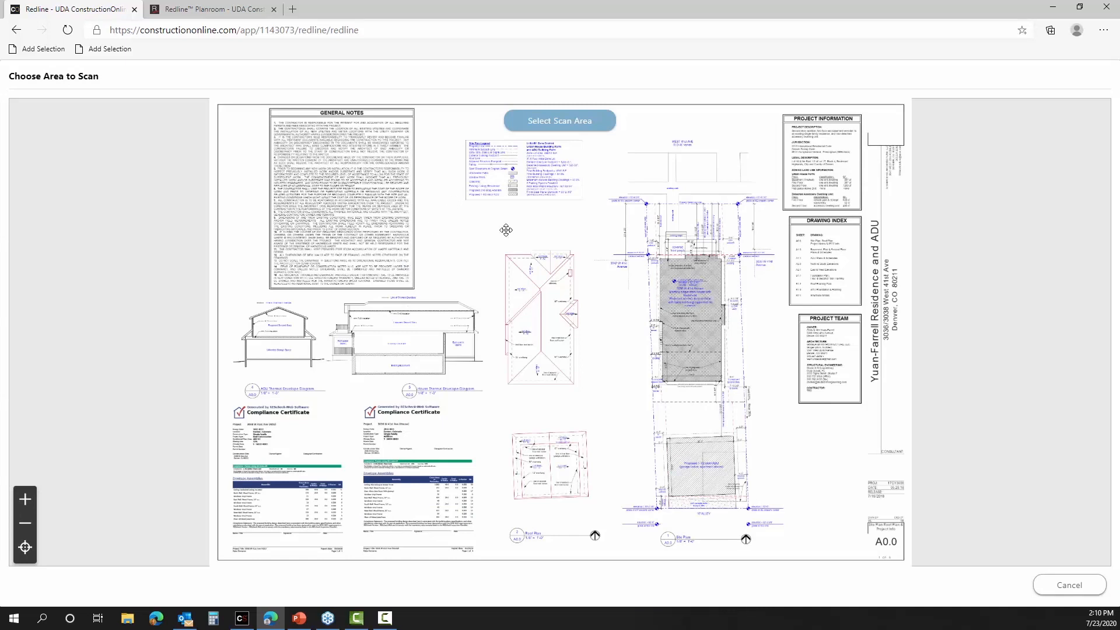
scroll(827, 417, up, 3)
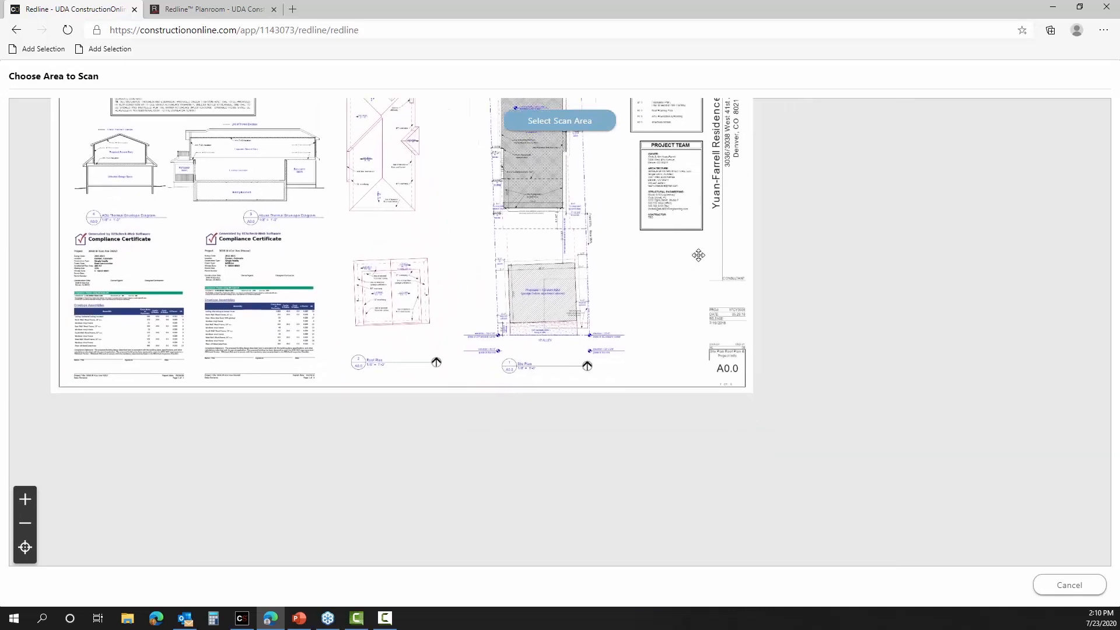
scroll(715, 292, up, 2)
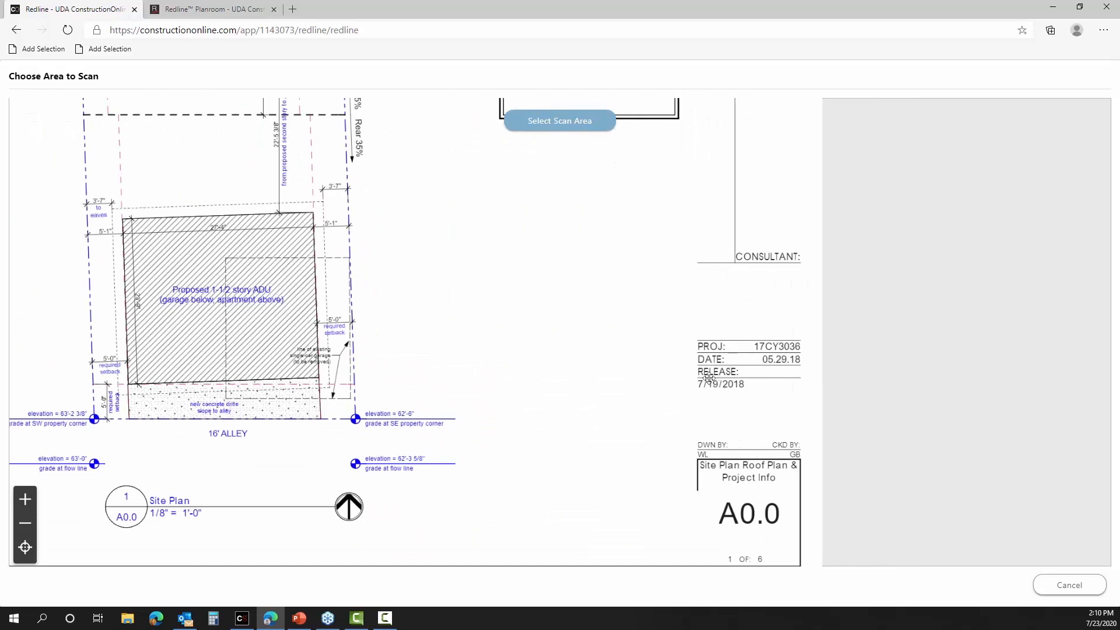
mouse_move(719, 383)
mouse_down()
mouse_move(695, 355)
mouse_move(874, 418)
mouse_move(745, 320)
mouse_move(729, 332)
mouse_move(741, 340)
mouse_up()
scroll(668, 350, up, 2)
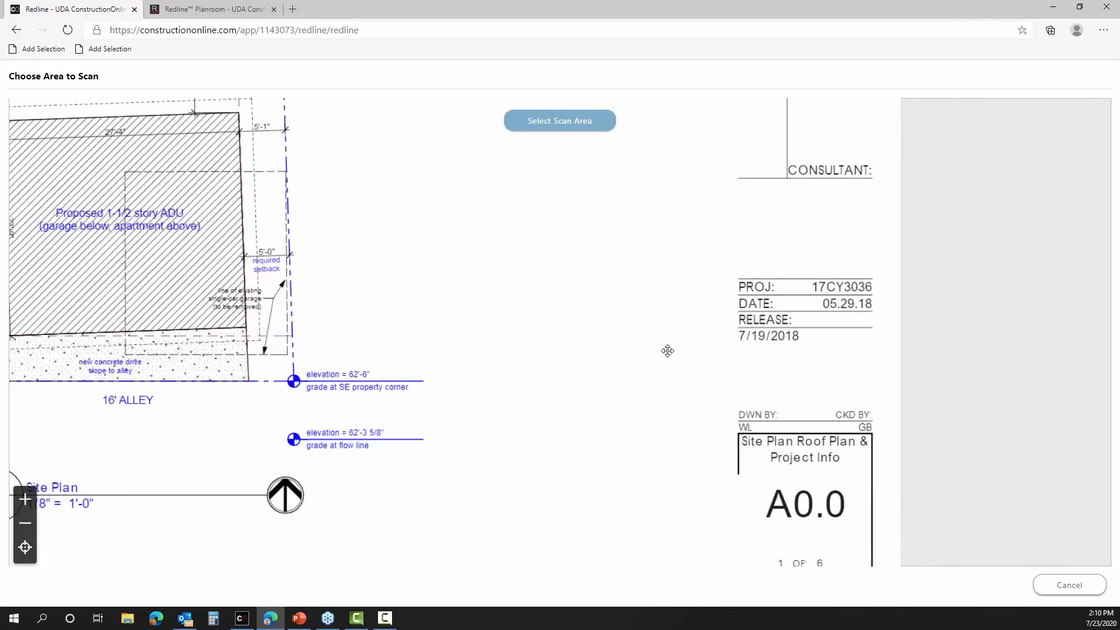
drag(525, 293, 493, 222)
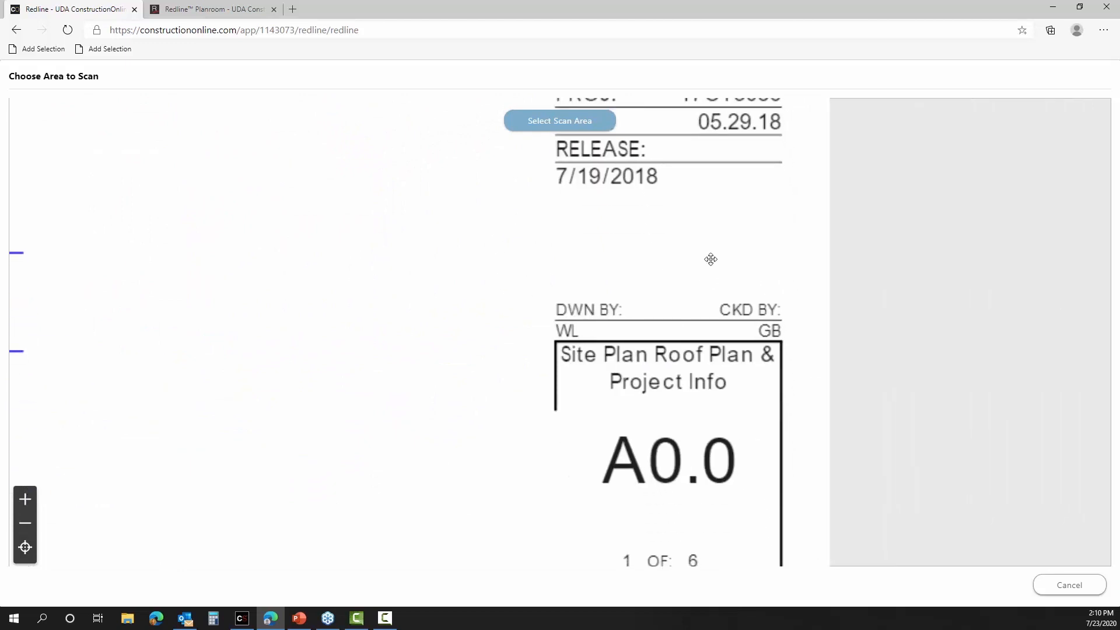
drag(710, 258, 692, 207)
scroll(692, 263, up, 1)
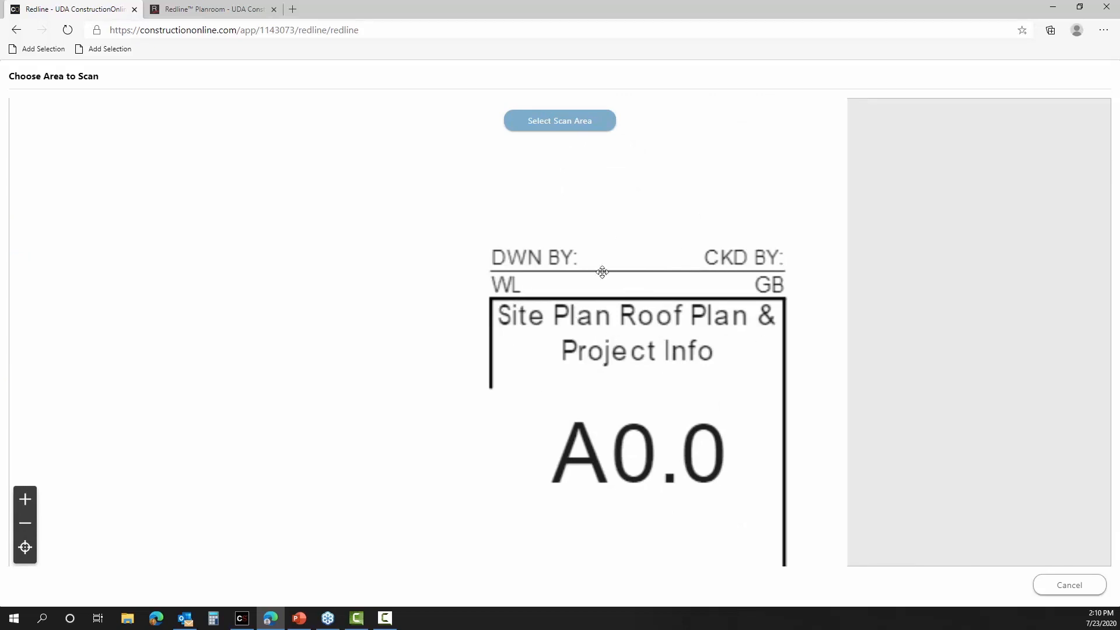
click(577, 127)
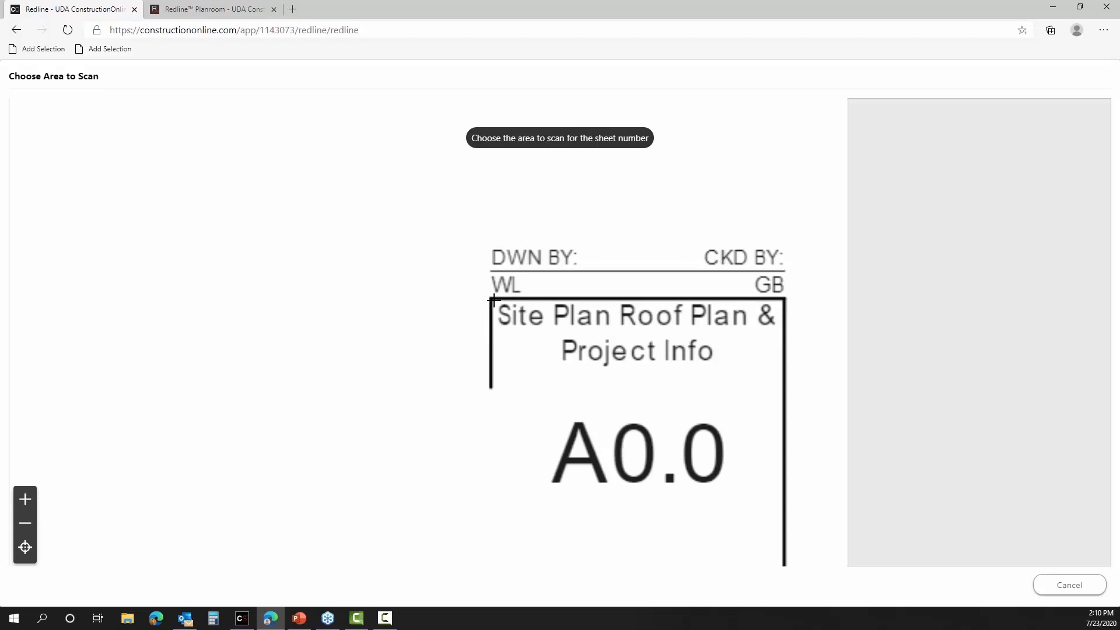
drag(494, 300, 783, 389)
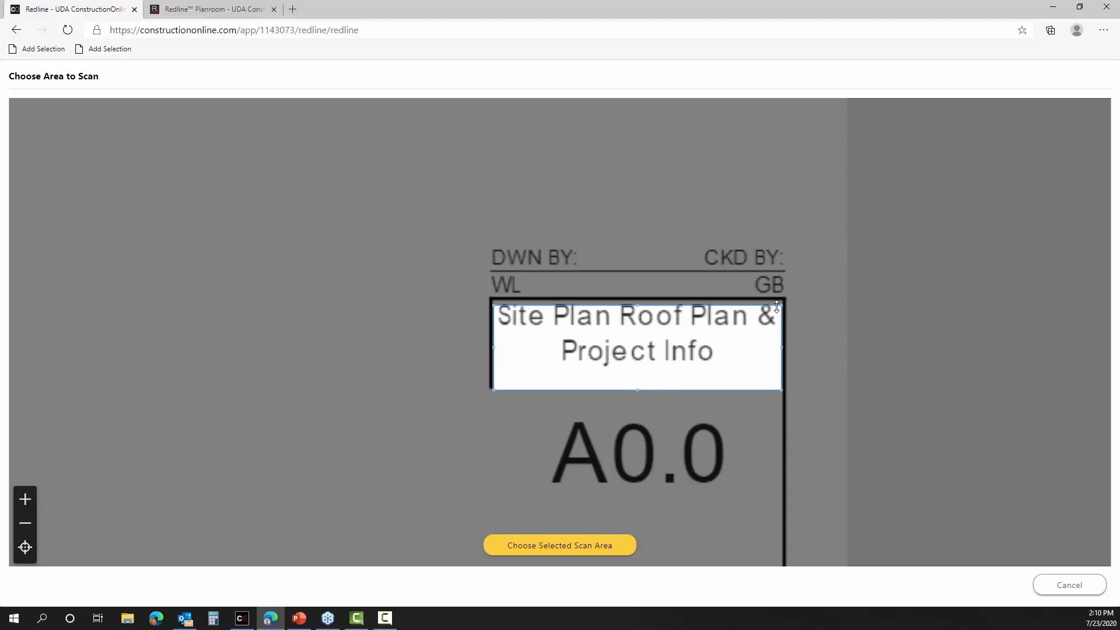
drag(777, 304, 776, 300)
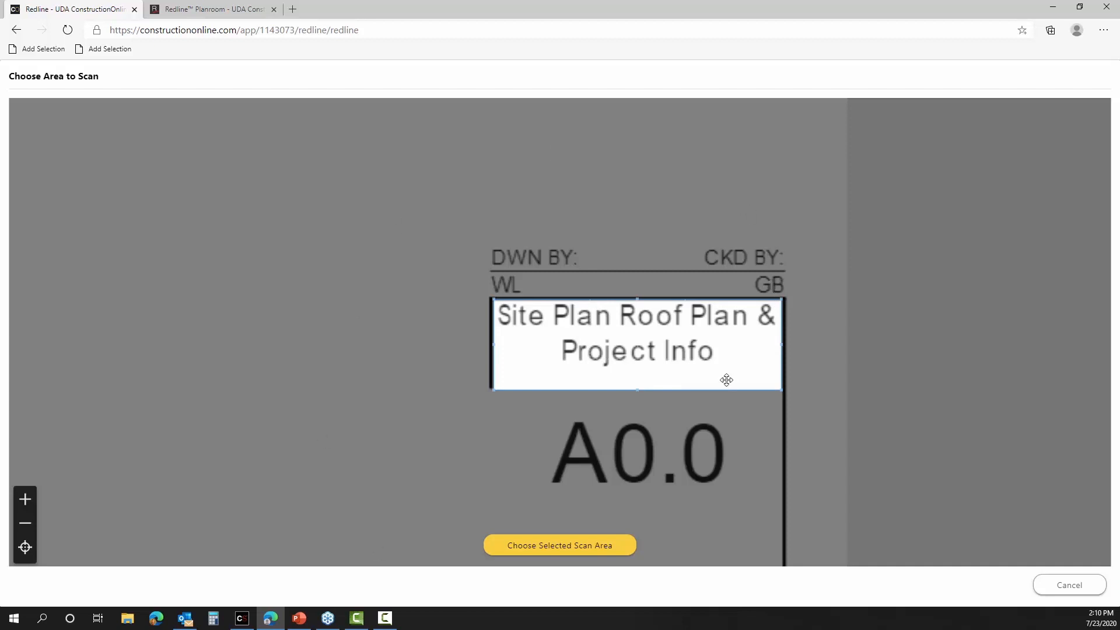
click(537, 544)
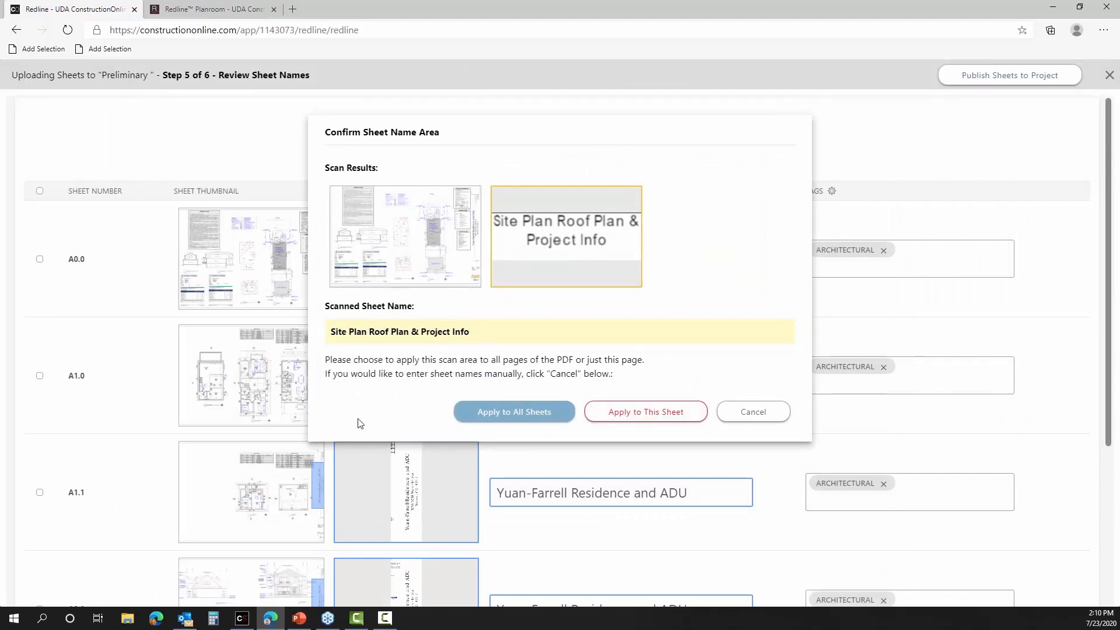
click(550, 416)
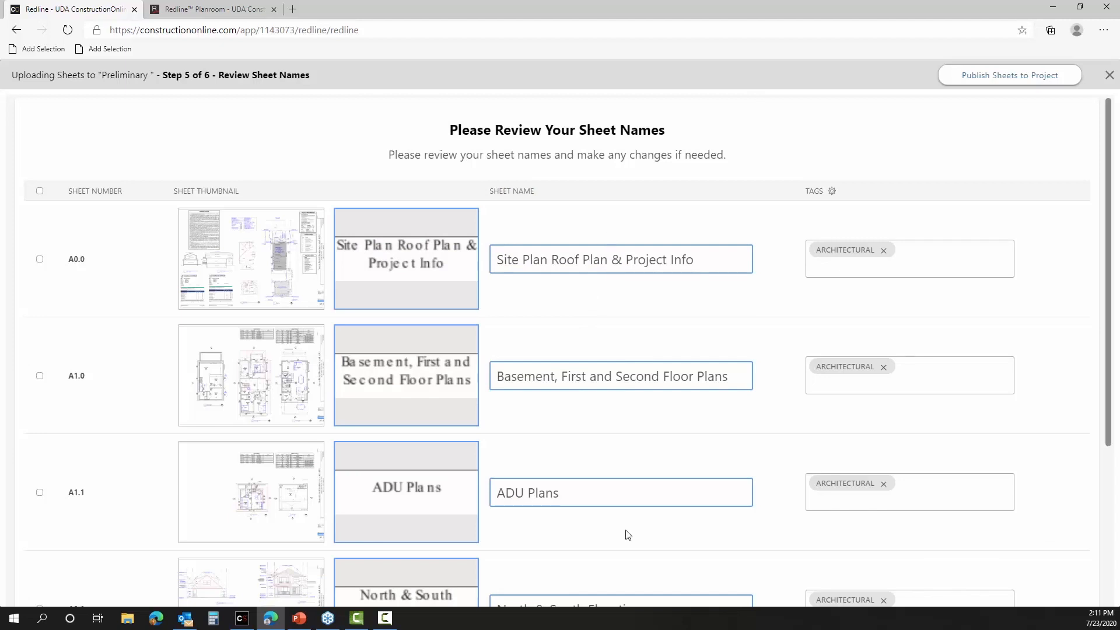
- Check the rescanned names of all sheets and browse the tags available for sheet A0.0
scroll(626, 534, down, 1)
scroll(627, 533, down, 4)
scroll(627, 534, up, 5)
mouse_move(268, 404)
scroll(831, 352, down, 5)
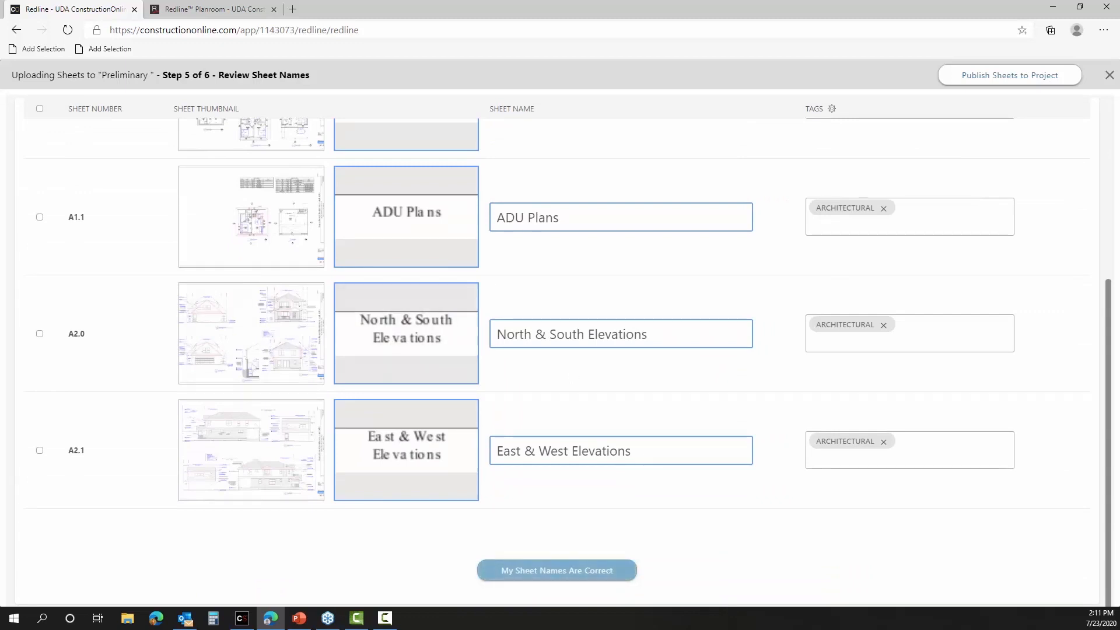
scroll(691, 155, up, 3)
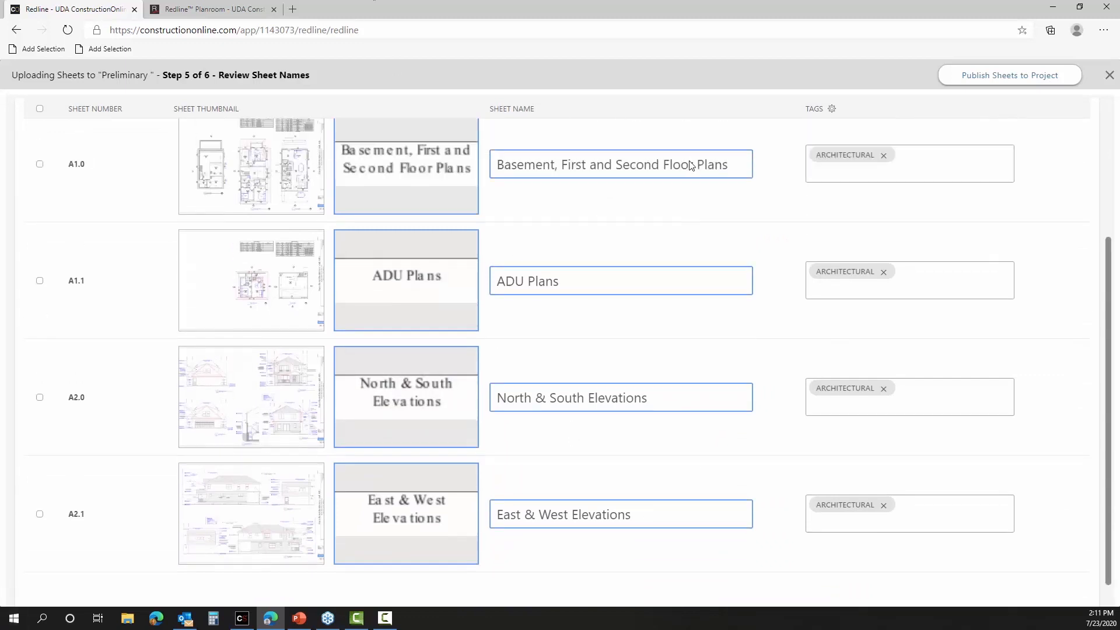
scroll(858, 239, up, 2)
click(884, 252)
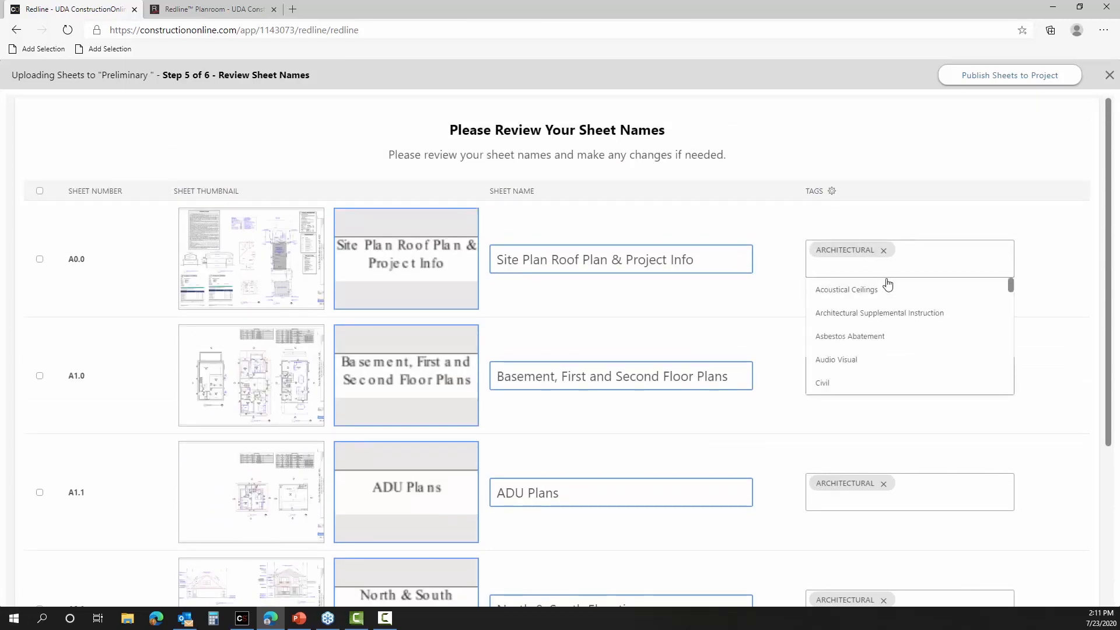
scroll(914, 310, down, 3)
scroll(914, 321, down, 5)
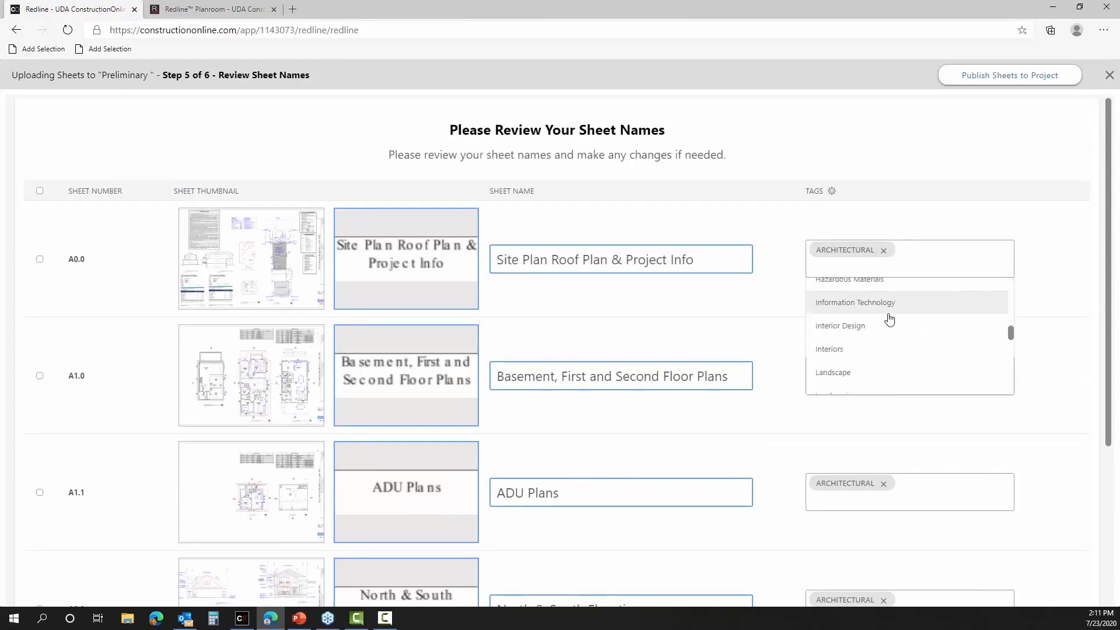
scroll(877, 324, down, 4)
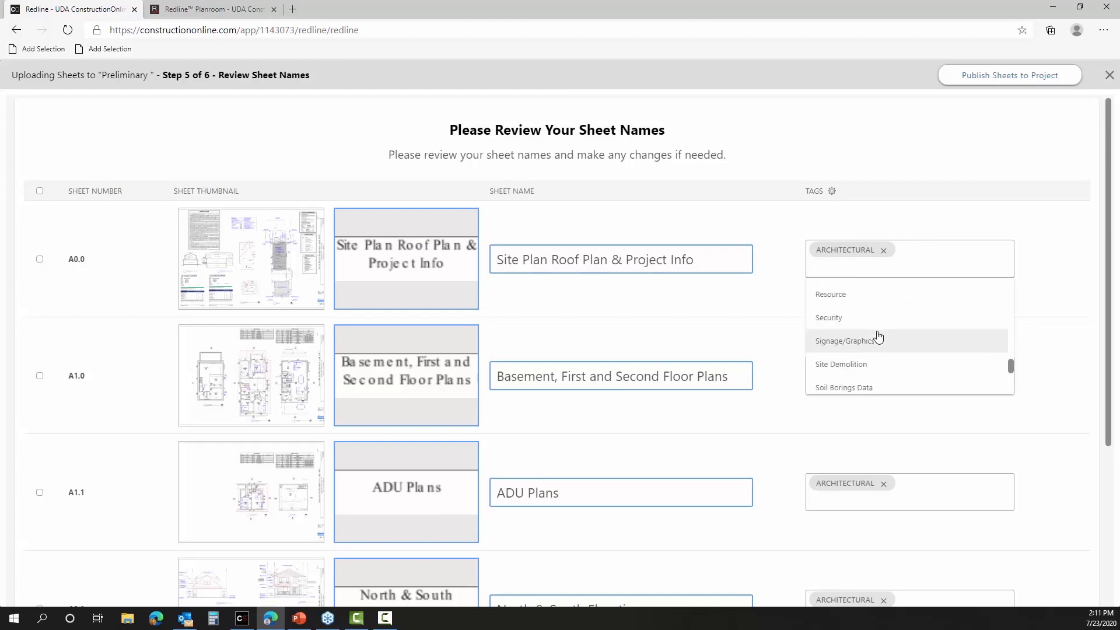
- Add a new sheet tag named "Roof" to the Sheet Tags list and save it
click(831, 189)
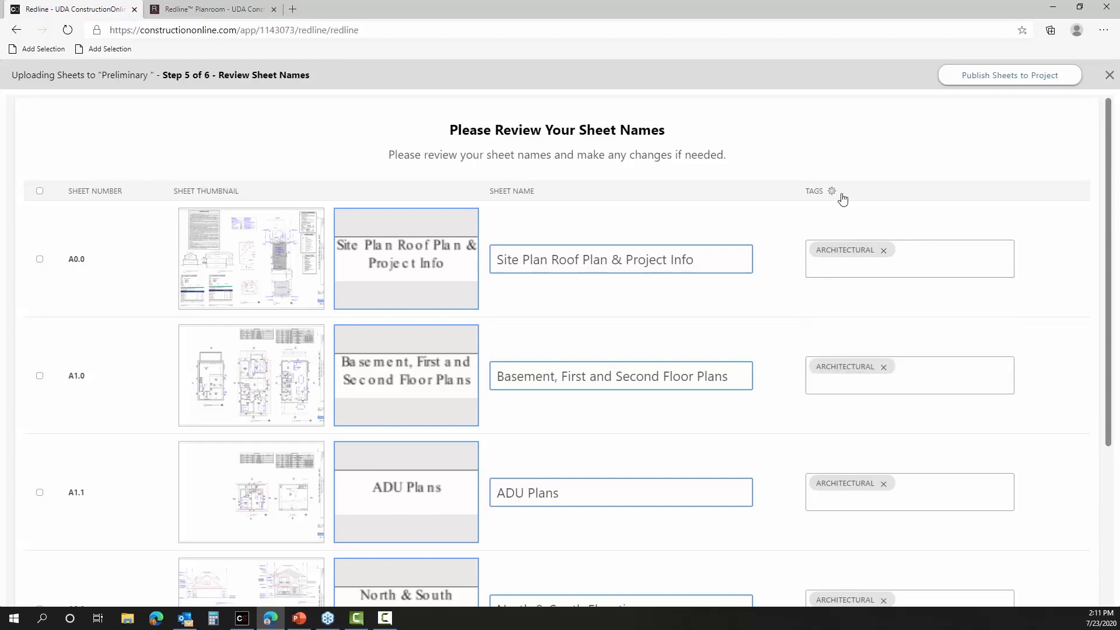
click(832, 191)
drag(533, 120, 600, 130)
click(747, 145)
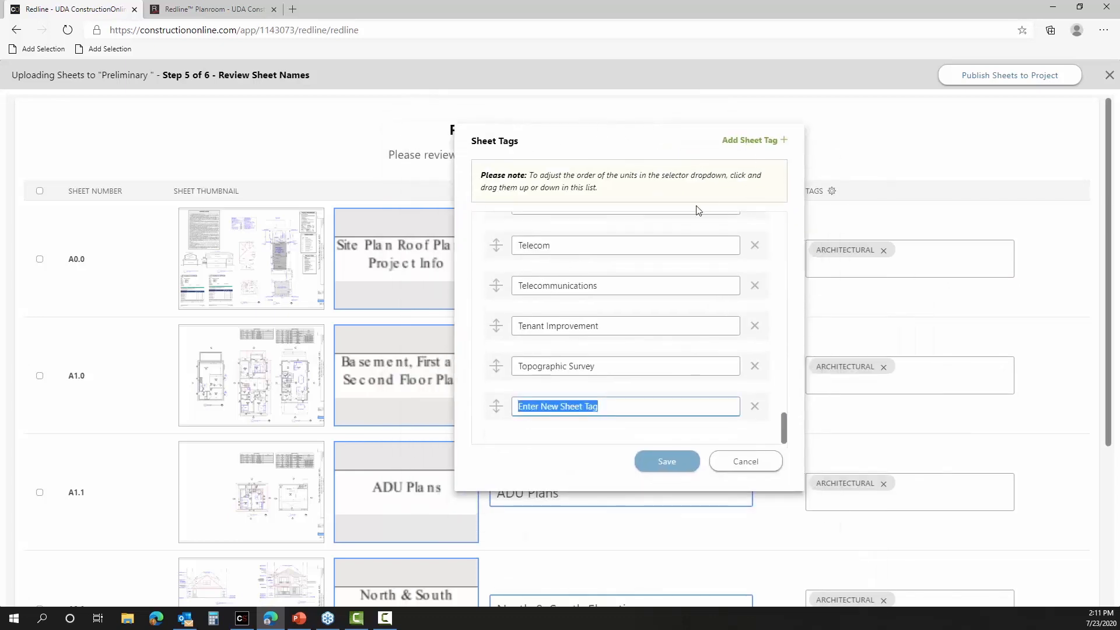
text(Roof)
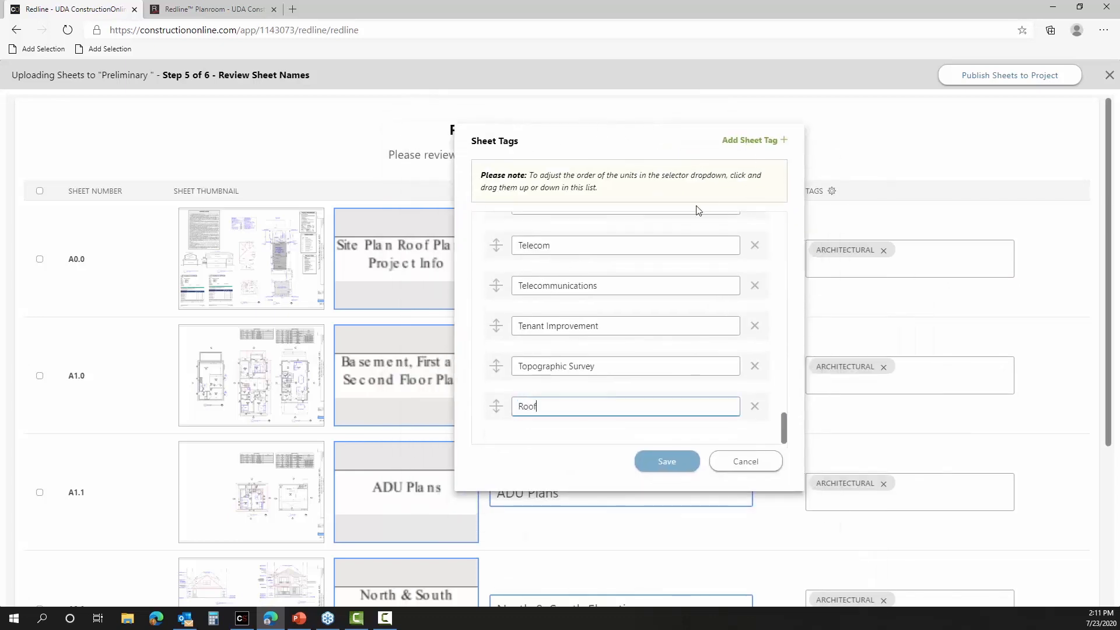
click(664, 467)
- Assign the Roof tag to sheet A0.0 in addition to its Architectural tag
click(810, 262)
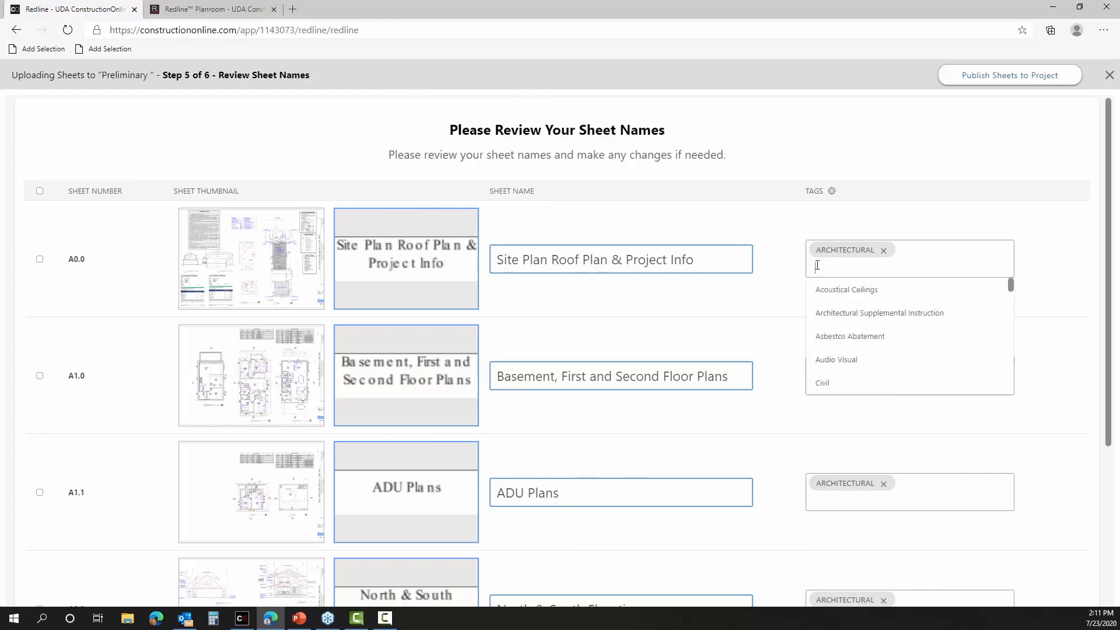
text(r)
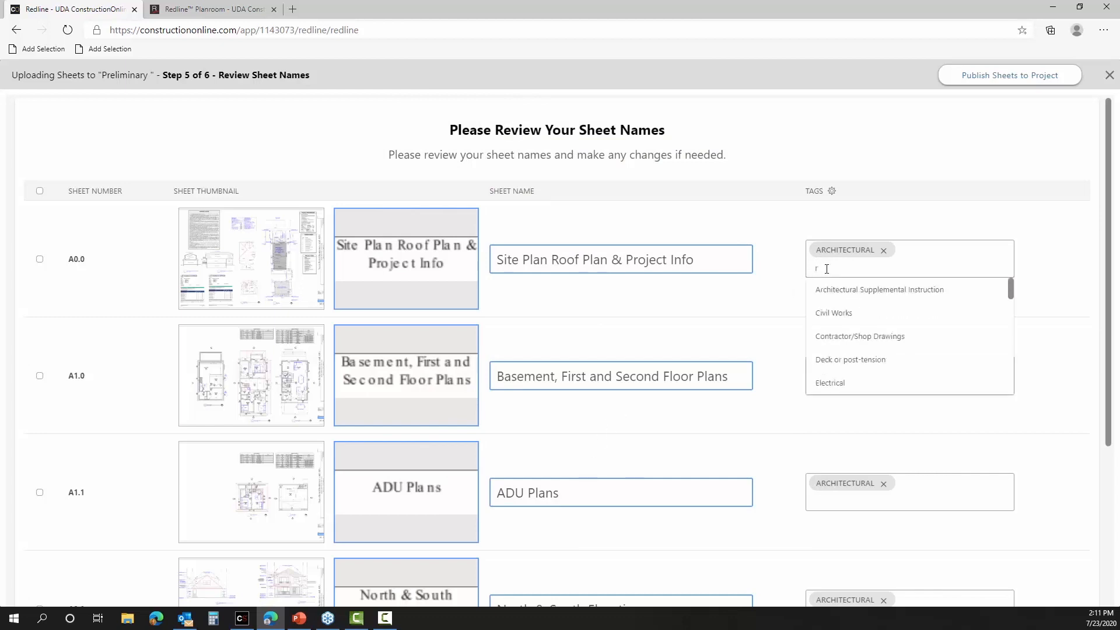
text(oof)
click(863, 289)
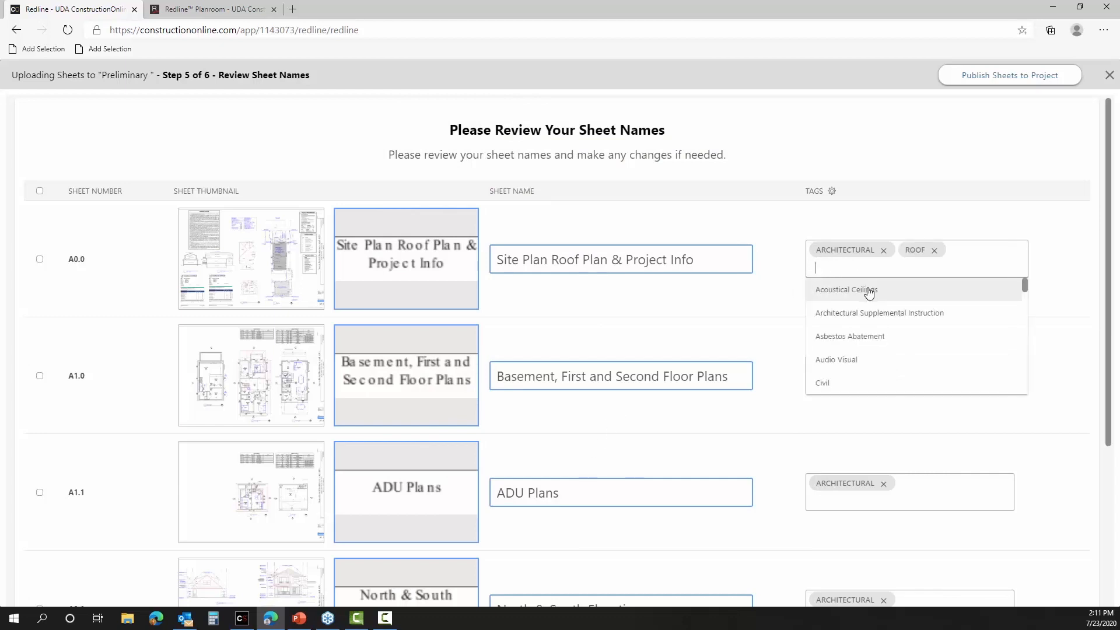
click(750, 303)
- Confirm that the sheet names are correct and continue to the callout scan
scroll(752, 302, down, 1)
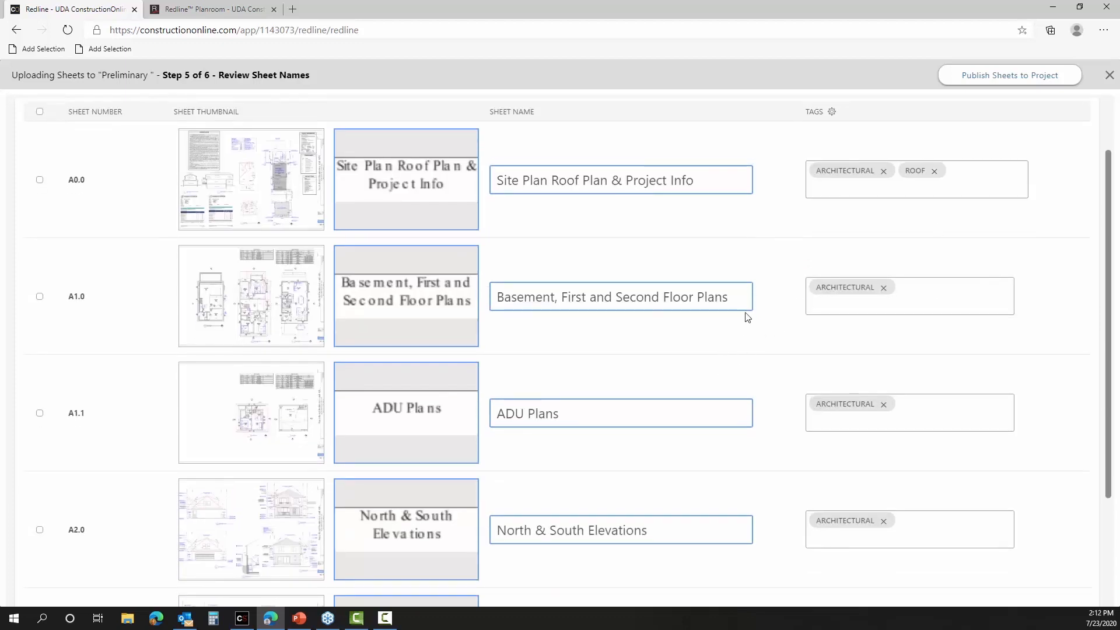
scroll(746, 315, down, 3)
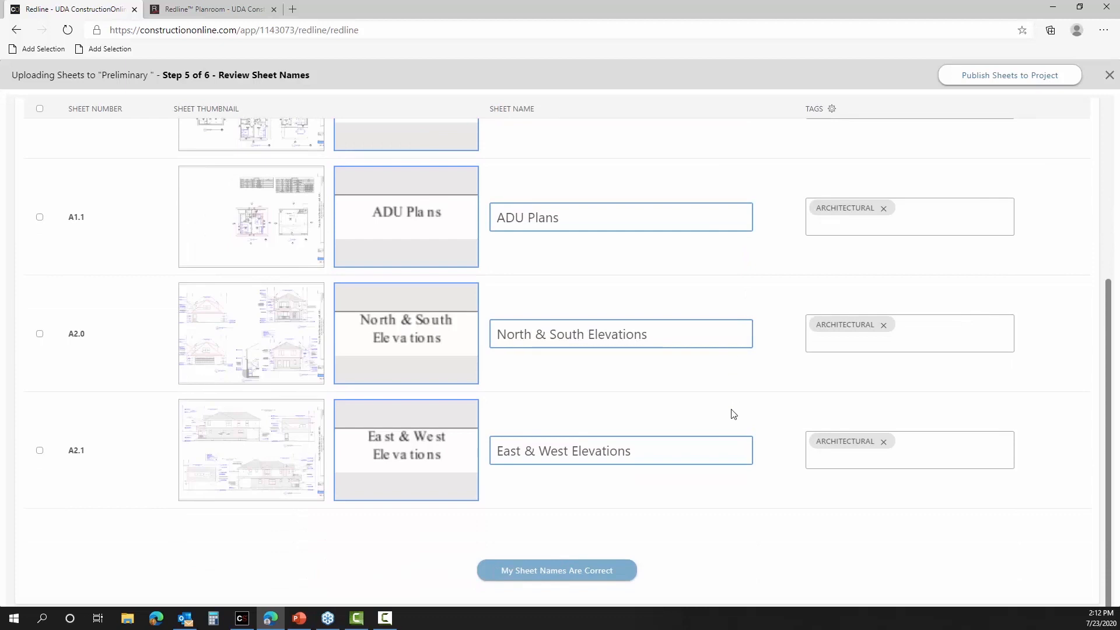
click(601, 571)
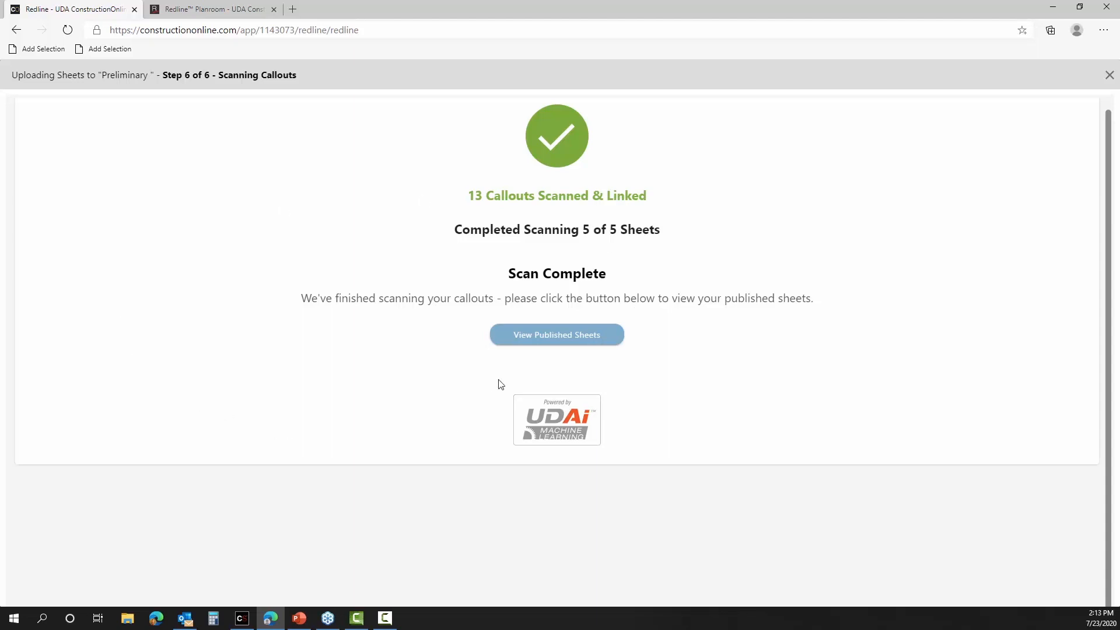
- View the published sheets and open sheet A1.0, Basement, First and Second Floor Plans
click(552, 340)
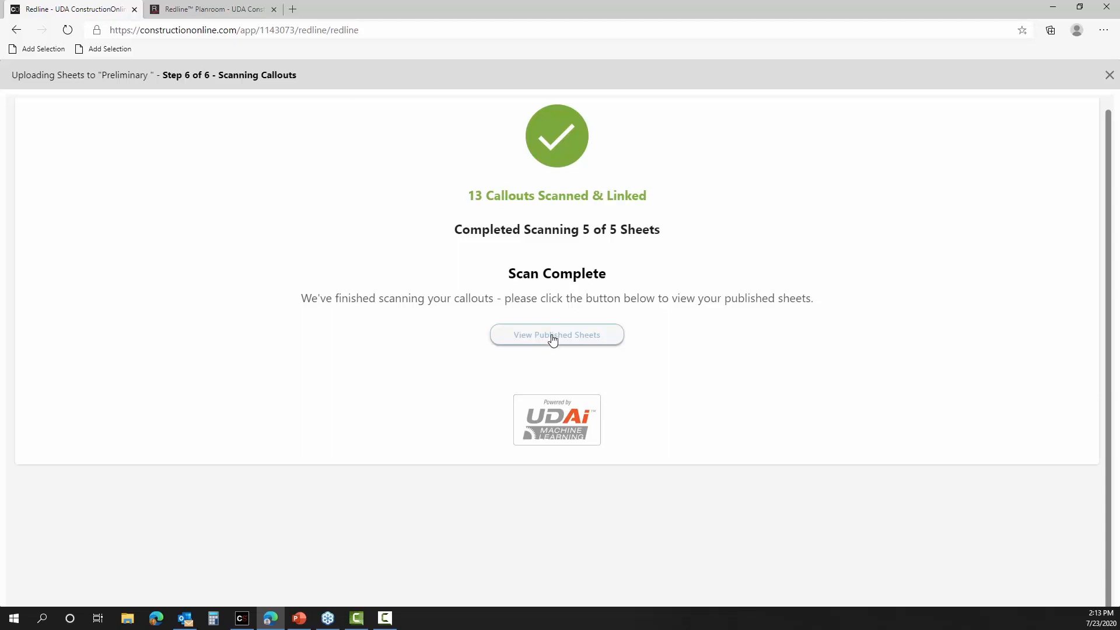
click(553, 339)
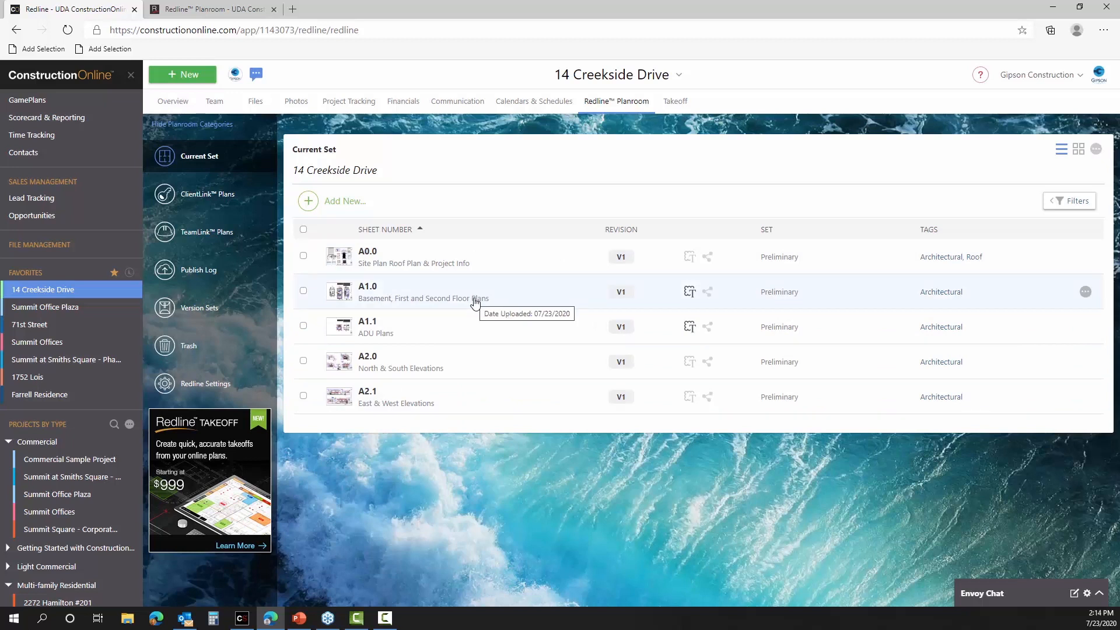
click(474, 301)
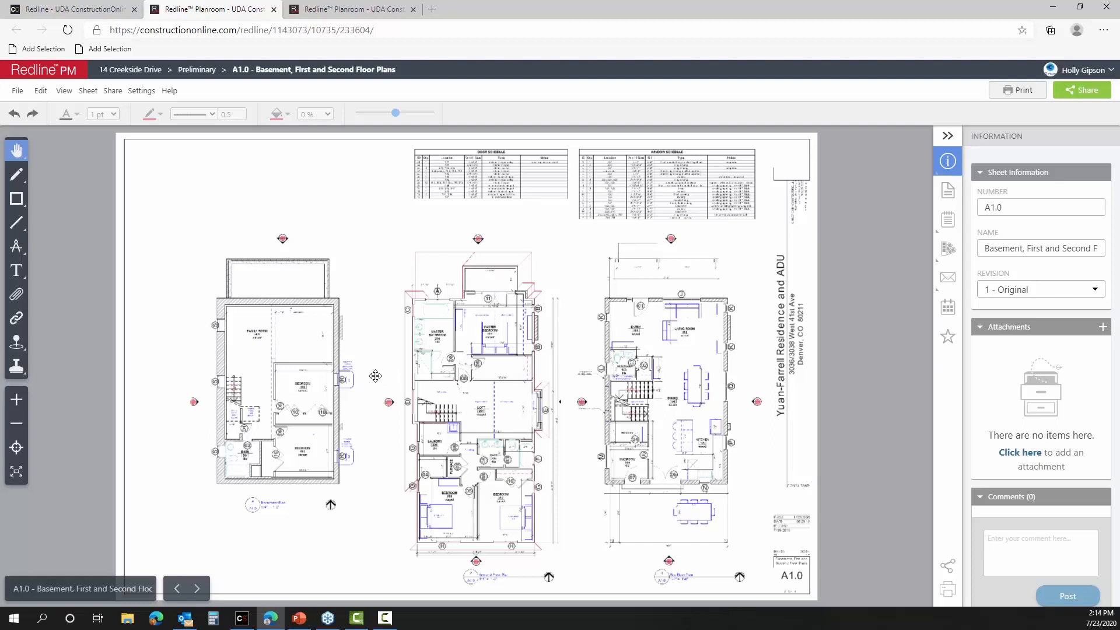
- Look through the set's sheet list, and examine the A2.1 callout beside the second floor plan on sheet A1.0
click(84, 586)
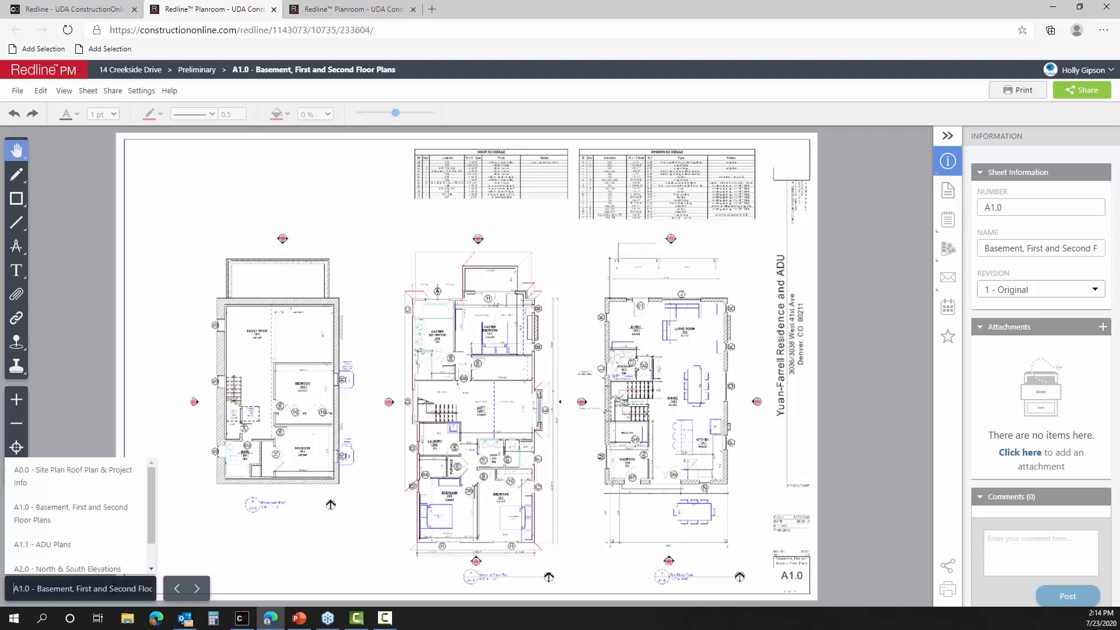
click(225, 548)
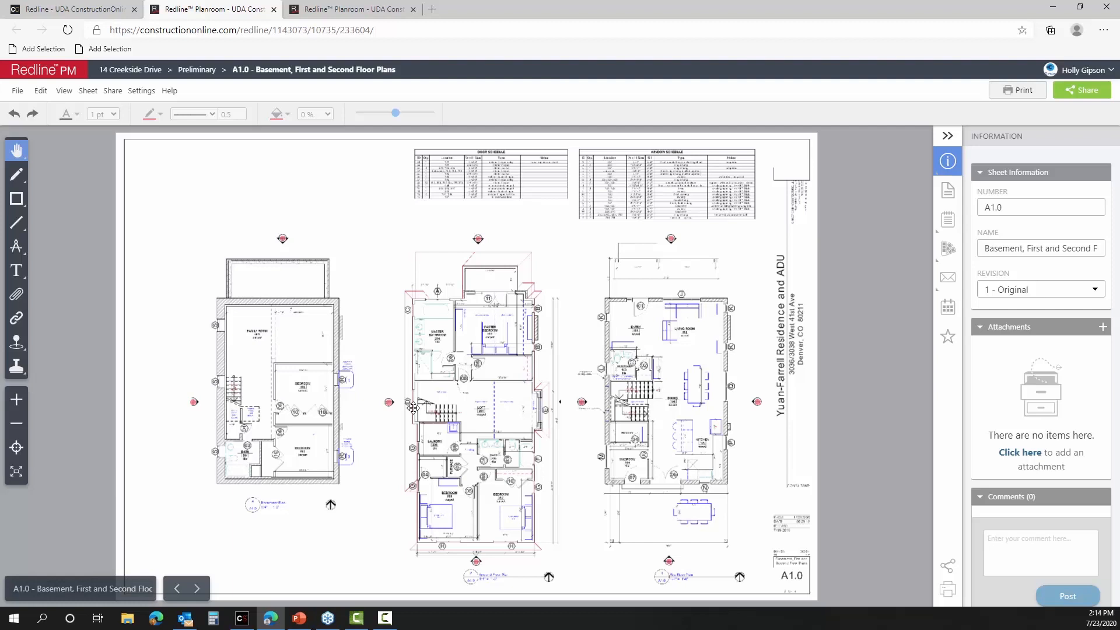
mouse_move(382, 285)
mouse_down()
mouse_move(496, 277)
mouse_move(379, 255)
mouse_up()
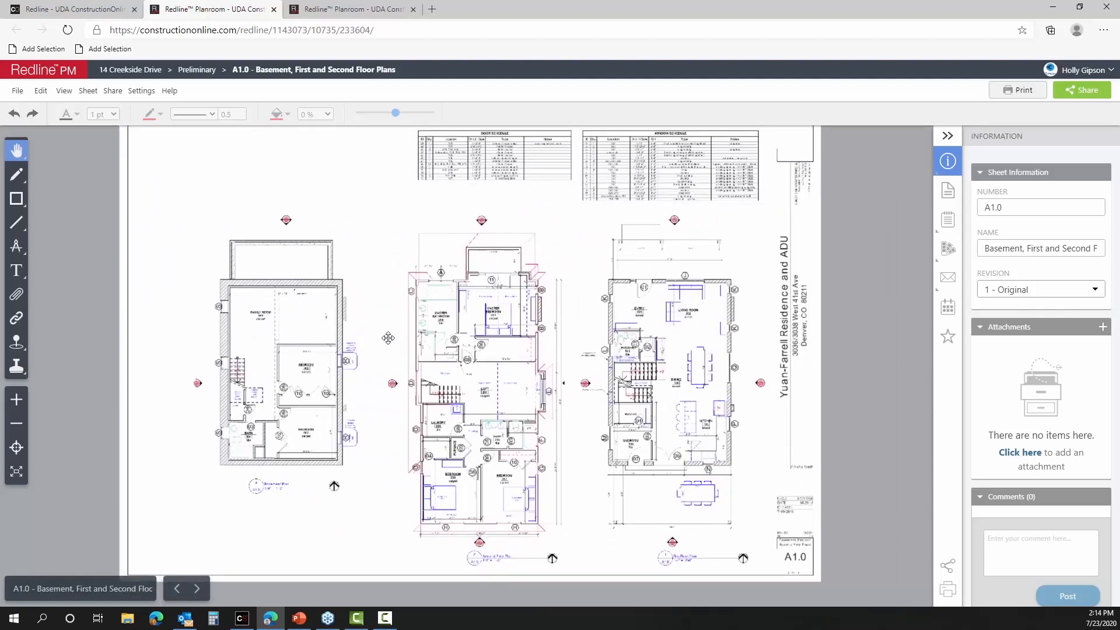
scroll(394, 347, up, 1)
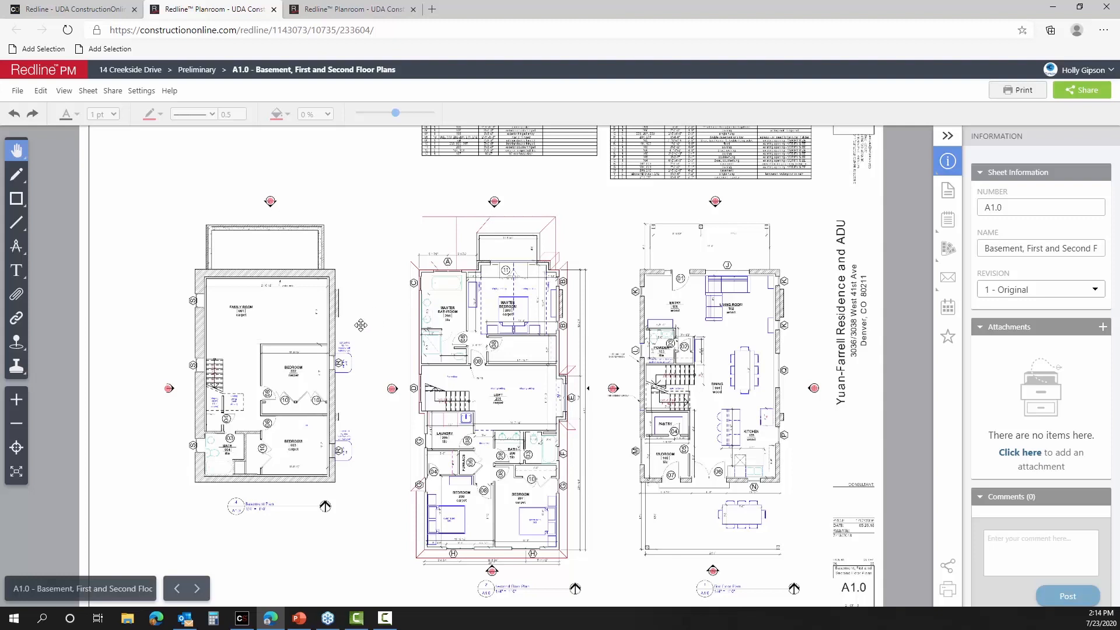
drag(361, 324, 458, 277)
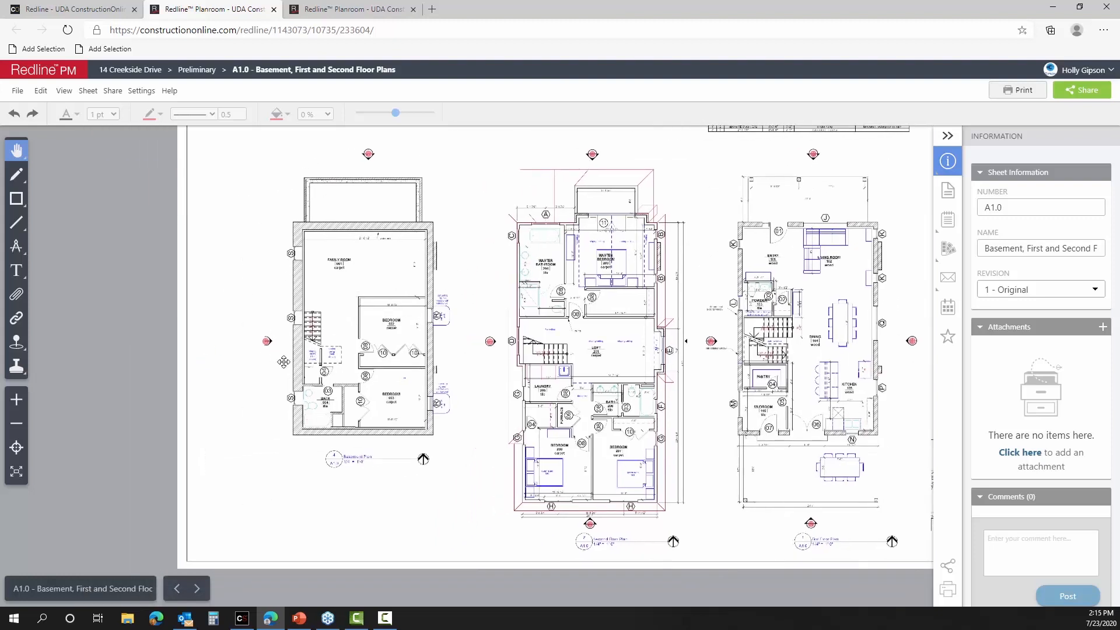
scroll(495, 369, up, 5)
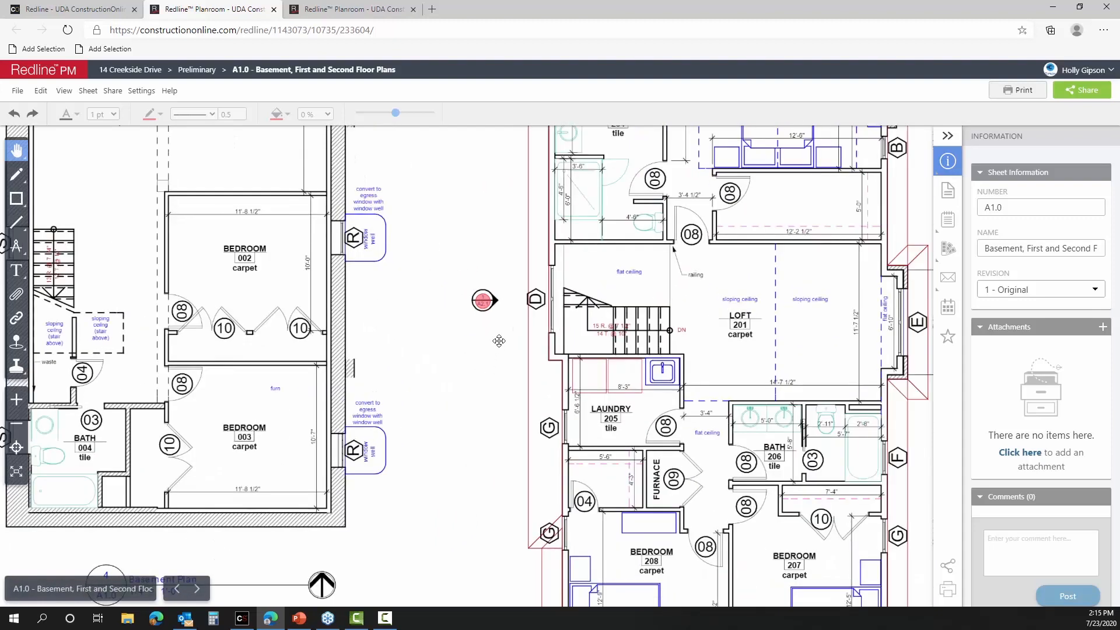
drag(499, 340, 437, 391)
scroll(437, 390, up, 5)
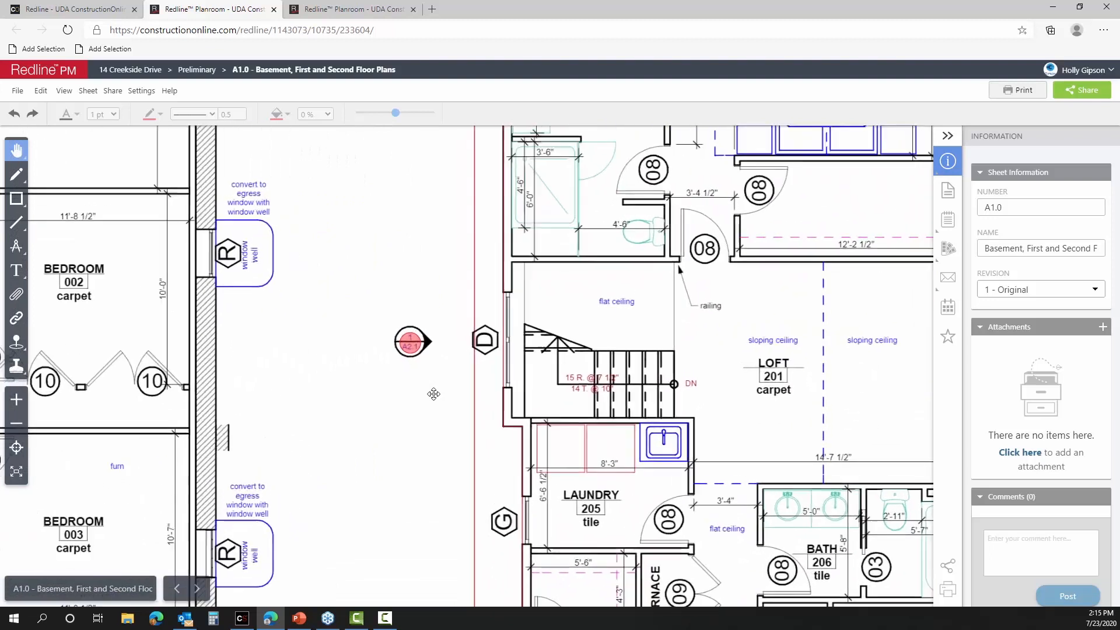
scroll(434, 393, up, 1)
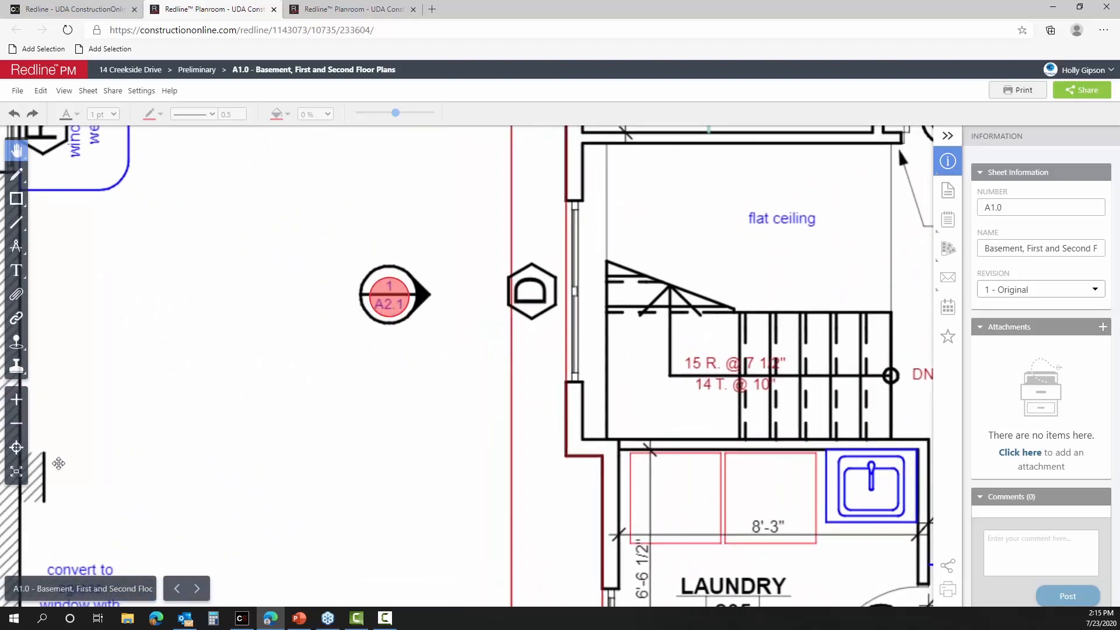
- Find sheet A2.1, East & West Elevations, in the list of sheets and close the list without switching sheets
click(52, 583)
scroll(44, 554, down, 2)
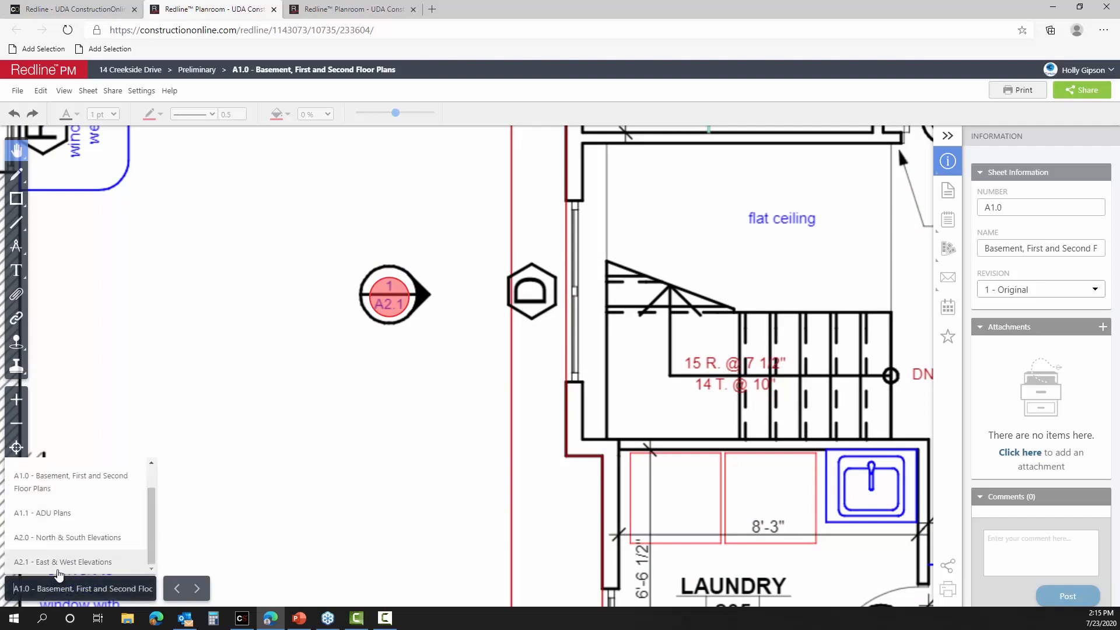
click(242, 461)
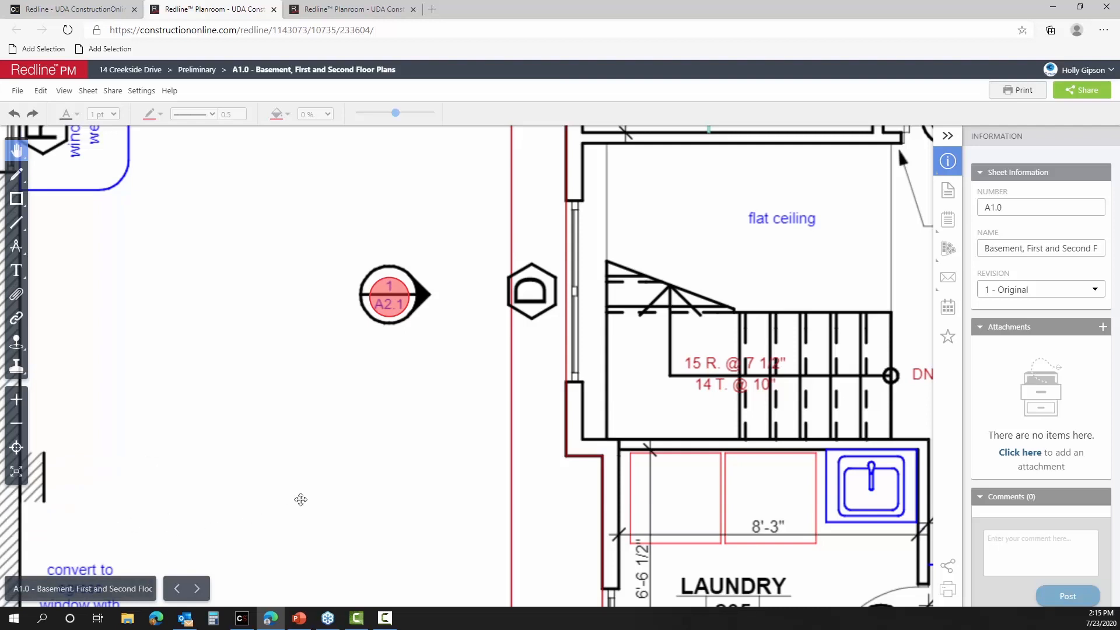
- Open the sheet linked to the A2.1 callout beside the second floor plan, compare it with A1.0, and return to A1.0
scroll(325, 507, down, 3)
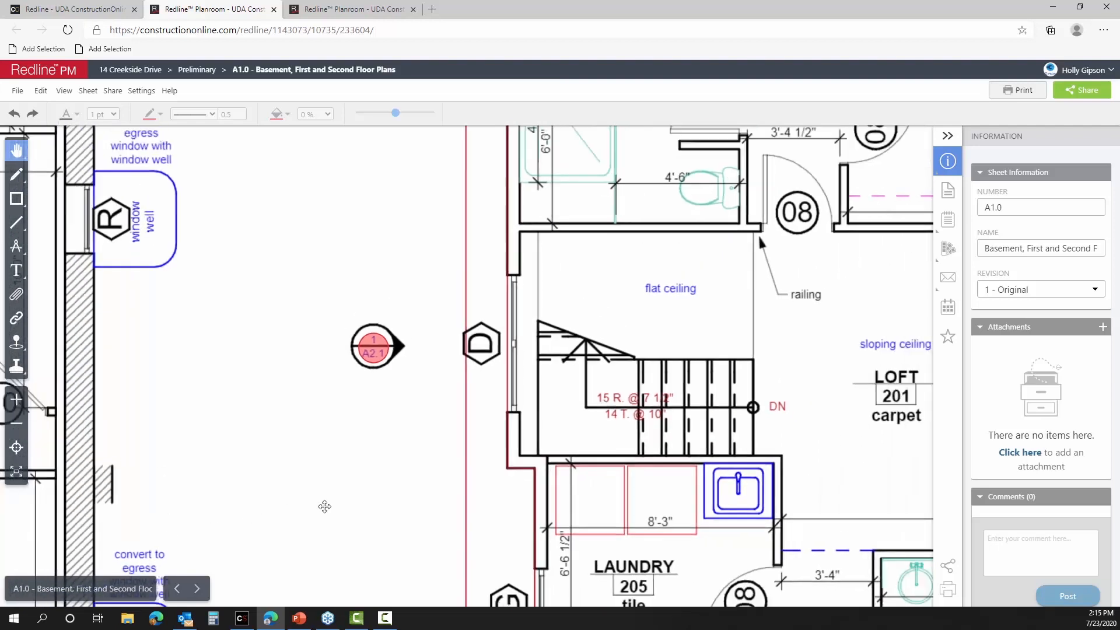
scroll(325, 507, down, 3)
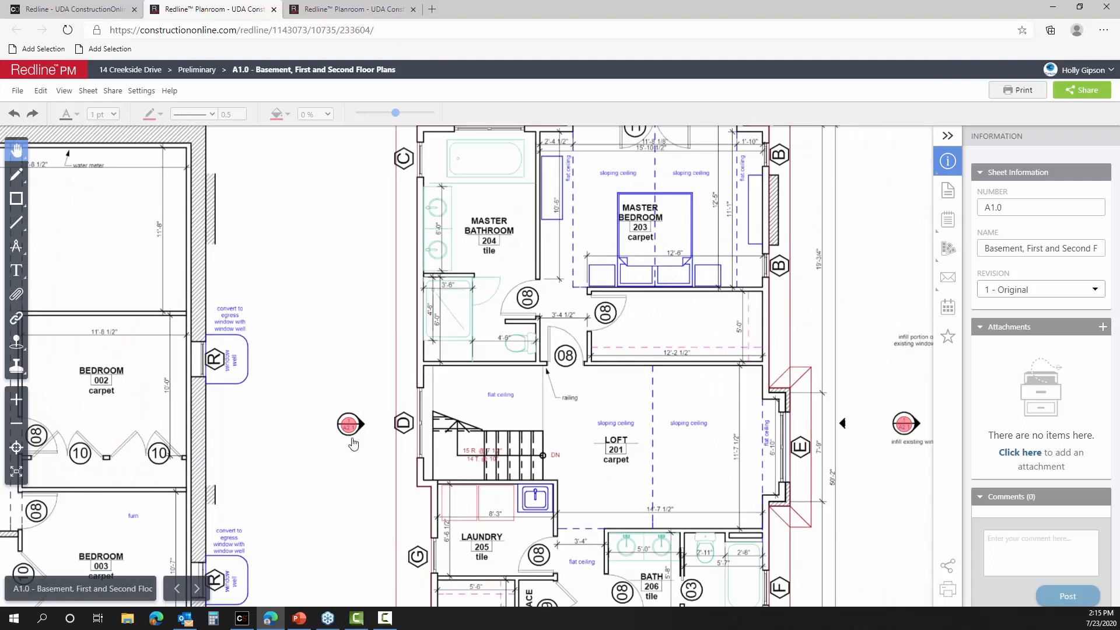
click(346, 429)
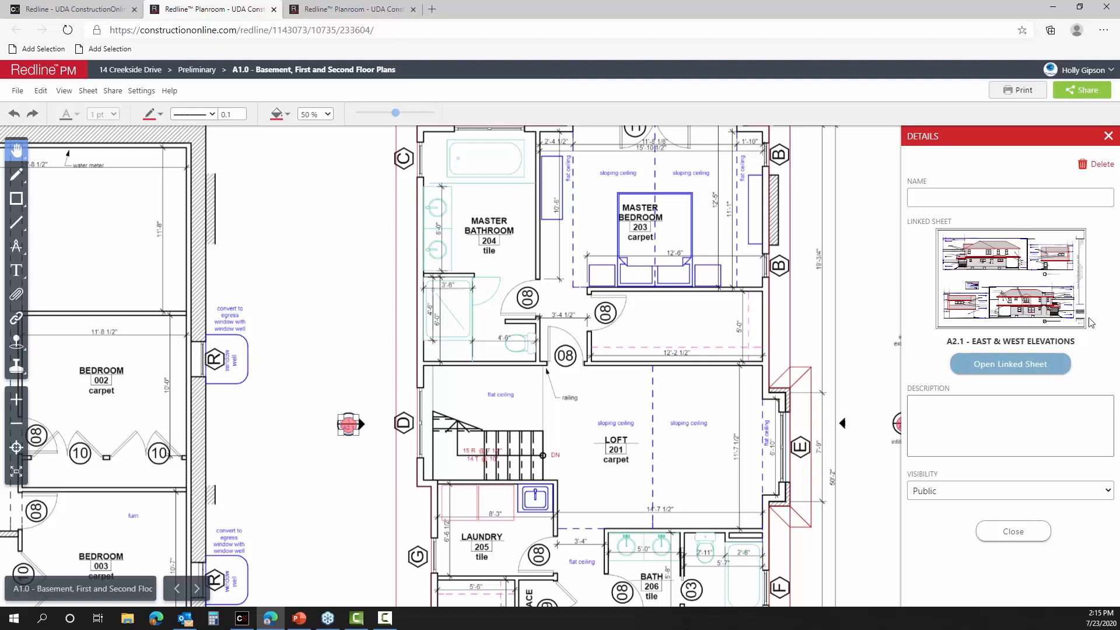
click(1006, 371)
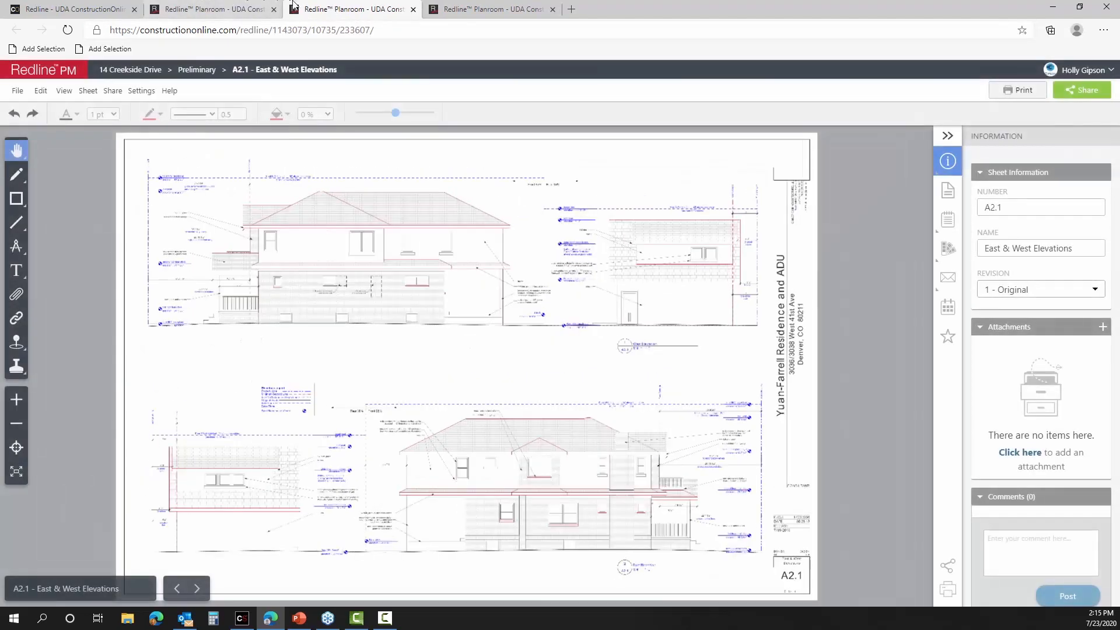
click(229, 9)
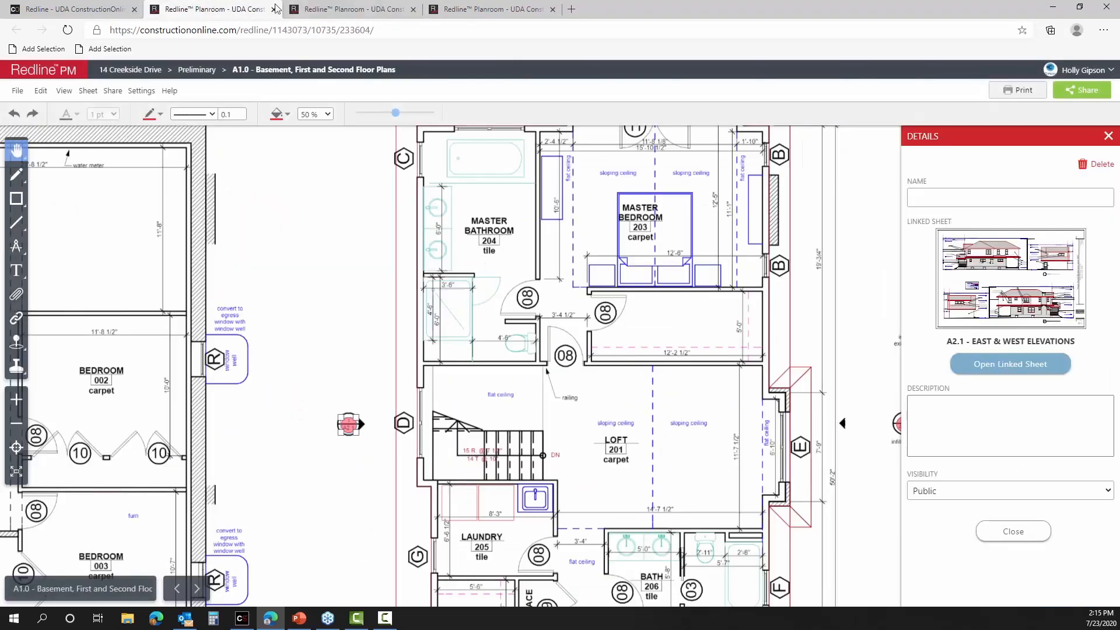
click(333, 9)
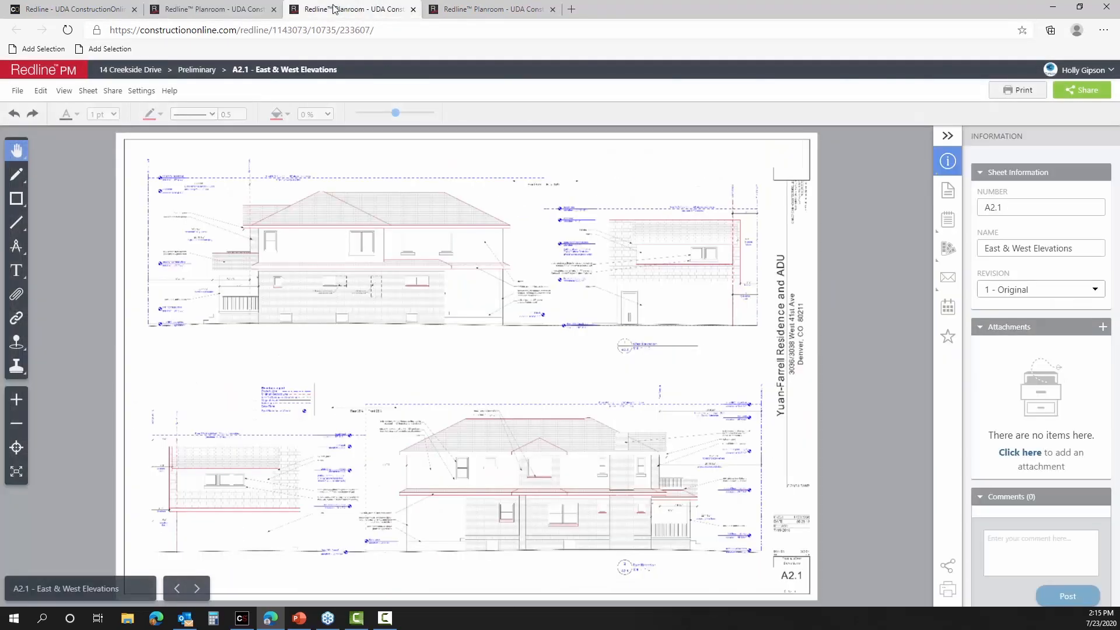
click(219, 11)
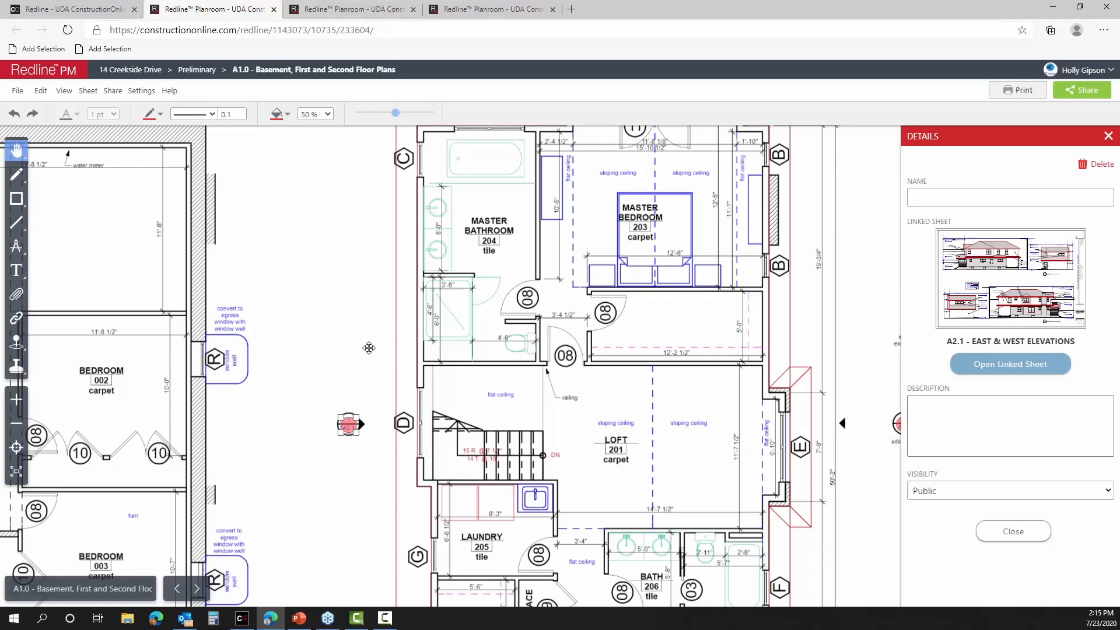
- Examine the other linked callouts around the basement, second and first floor plans, and close the callout details
scroll(361, 342, down, 5)
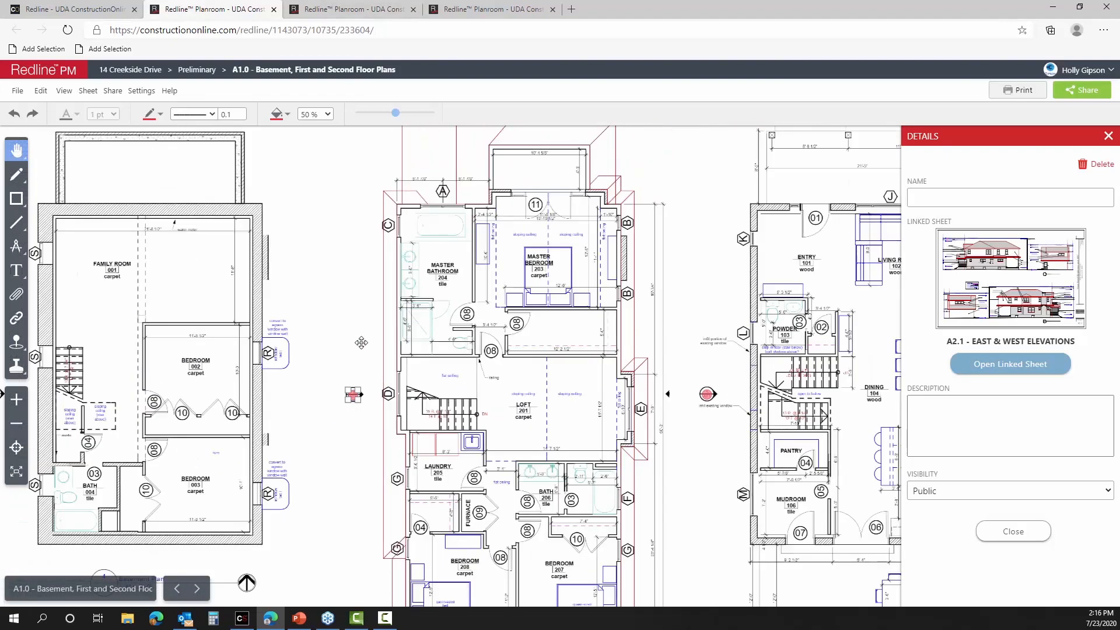
drag(360, 341, 336, 265)
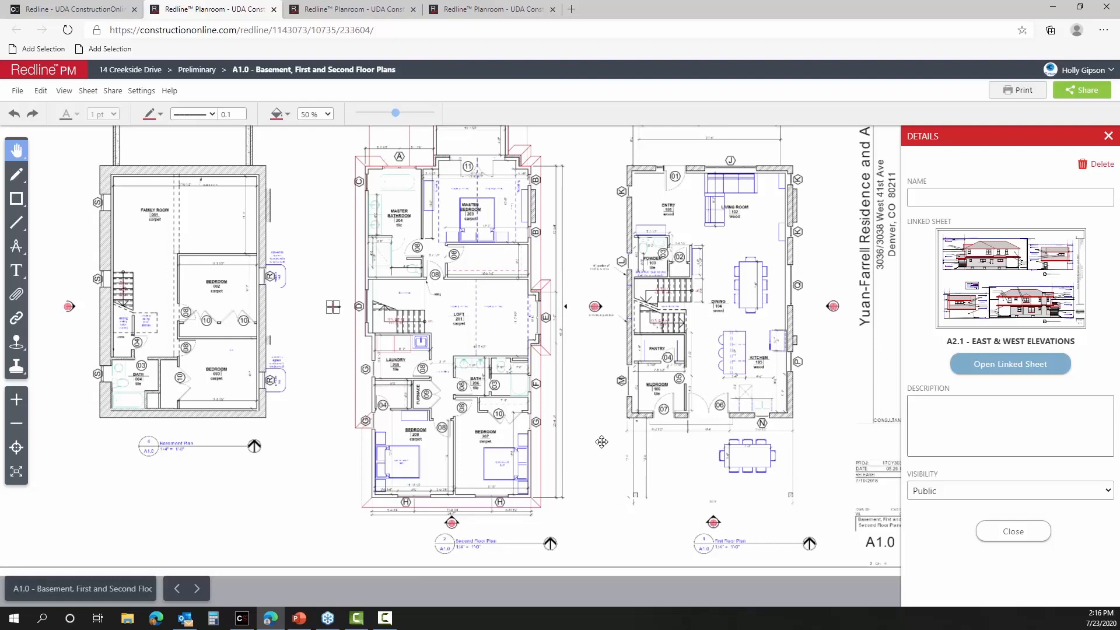
scroll(601, 441, up, 5)
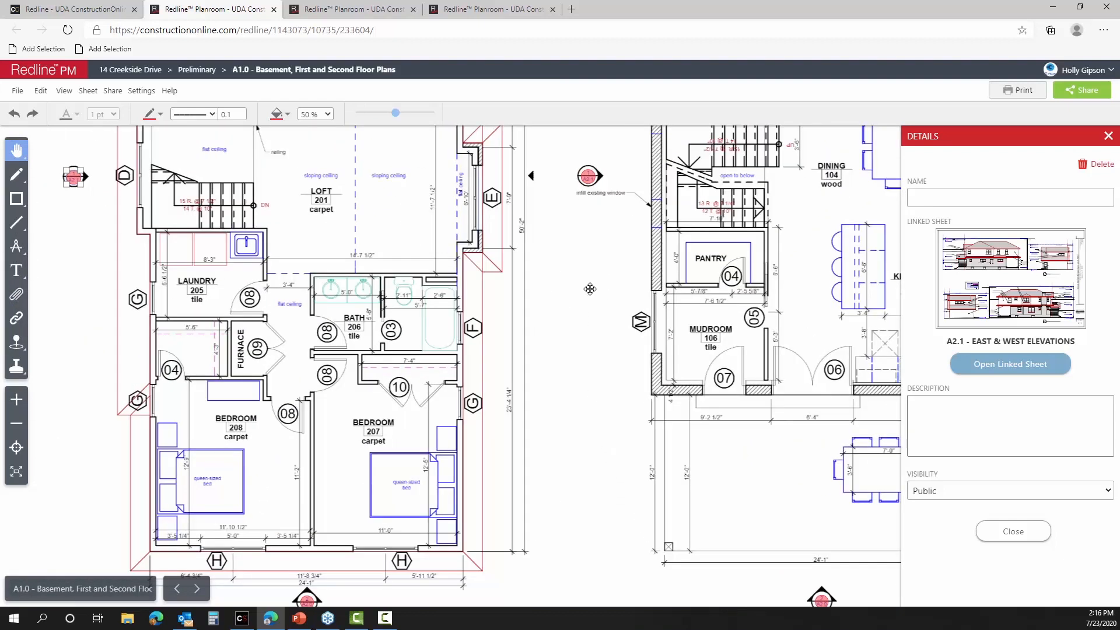
drag(595, 279, 528, 409)
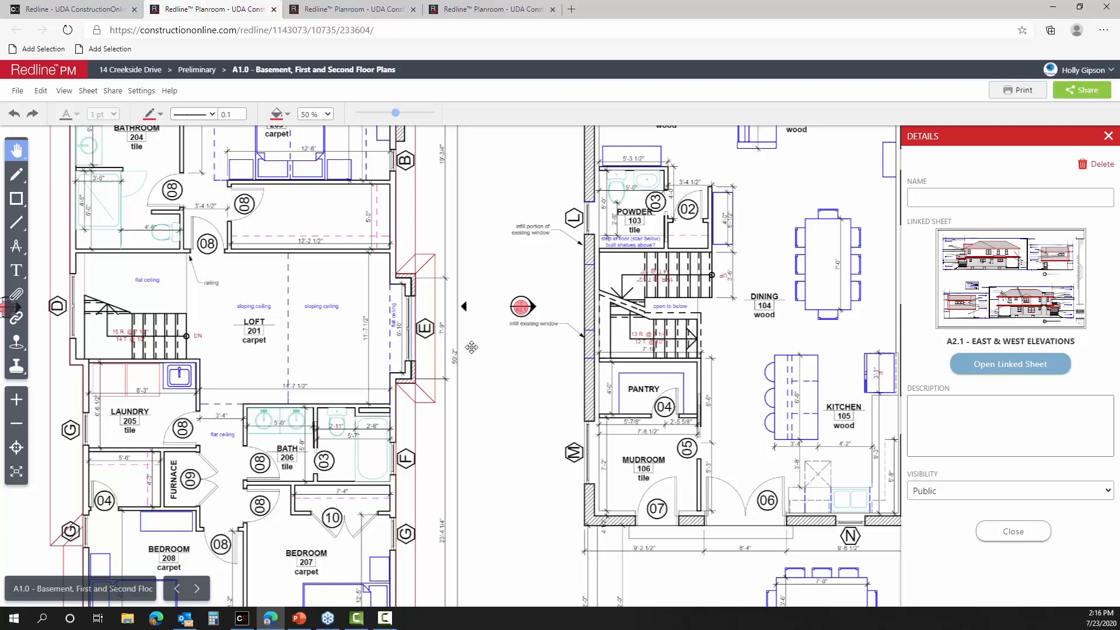
scroll(563, 348, up, 1)
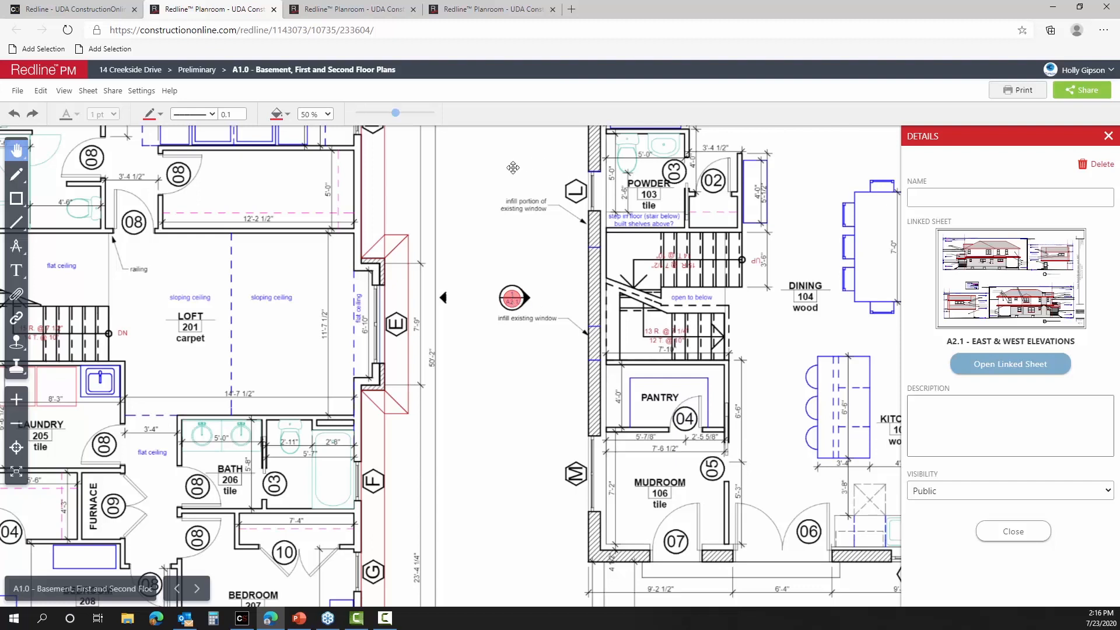
scroll(534, 210, down, 5)
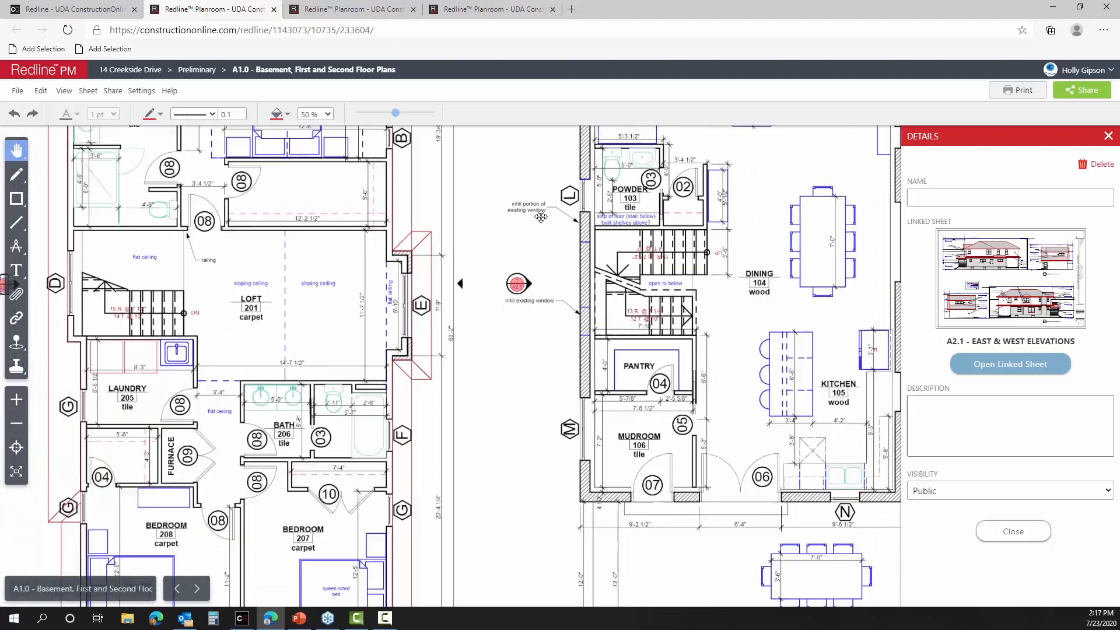
drag(513, 175, 706, 281)
drag(369, 190, 390, 285)
scroll(389, 285, up, 1)
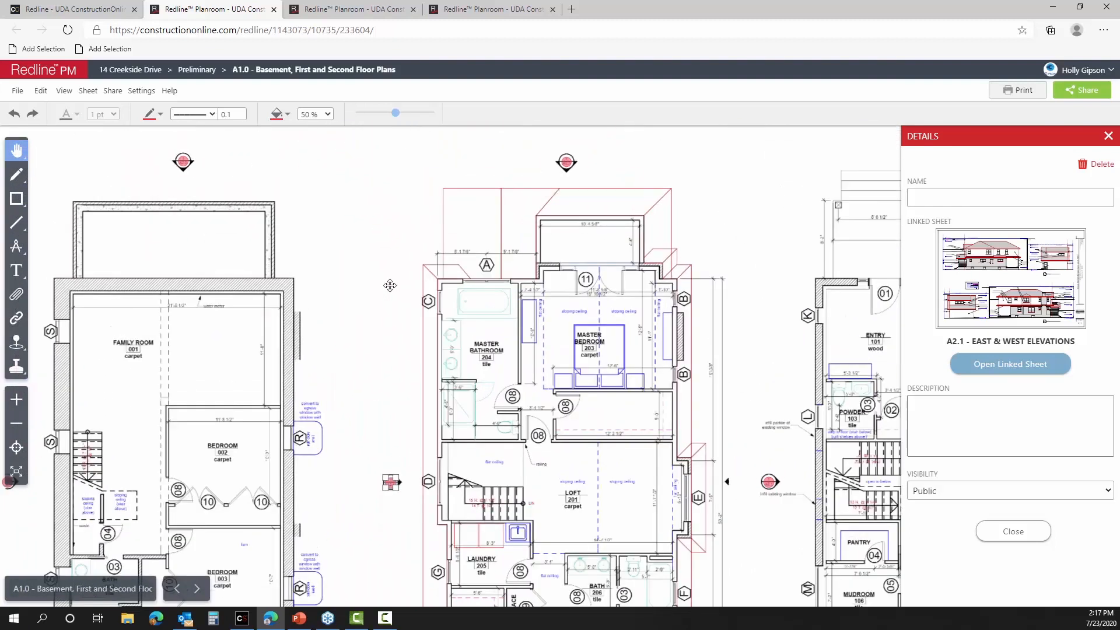
scroll(389, 285, down, 2)
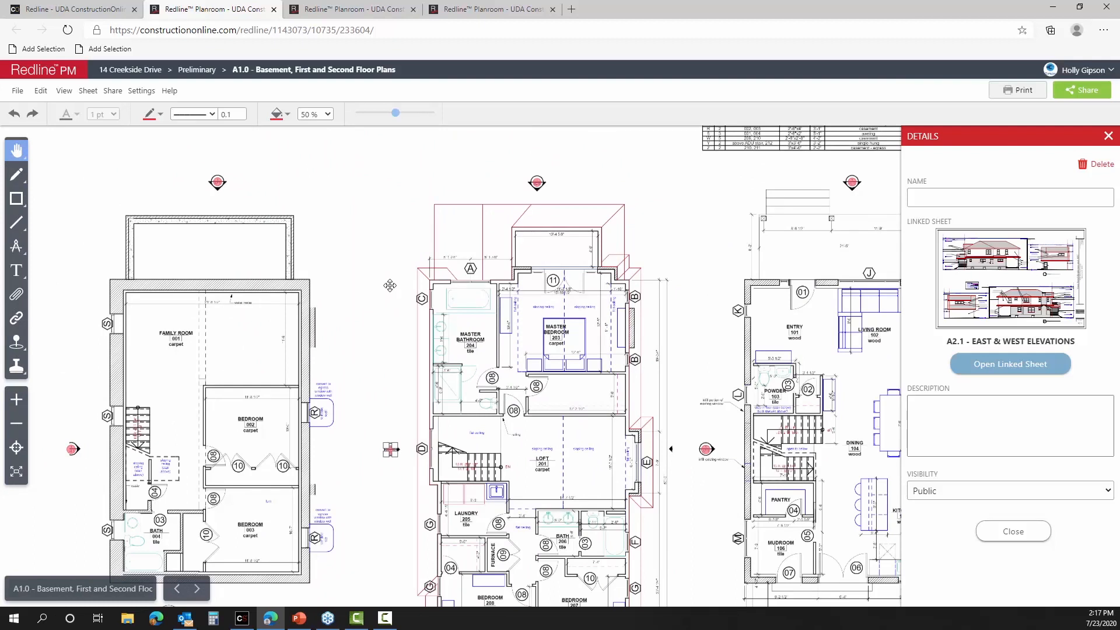
drag(370, 323, 400, 292)
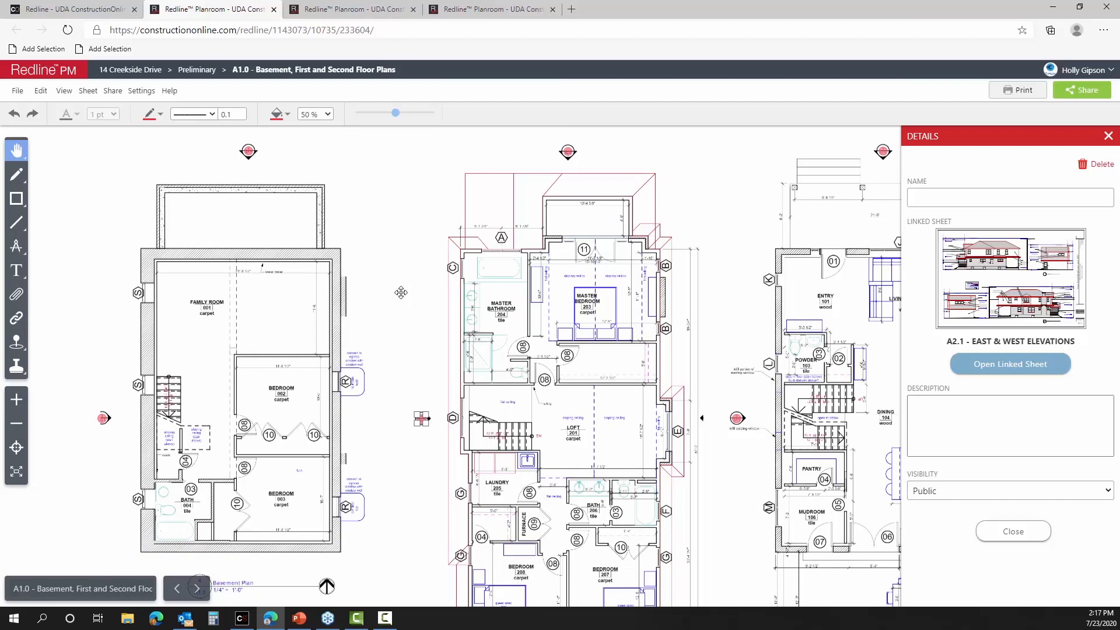
click(1108, 136)
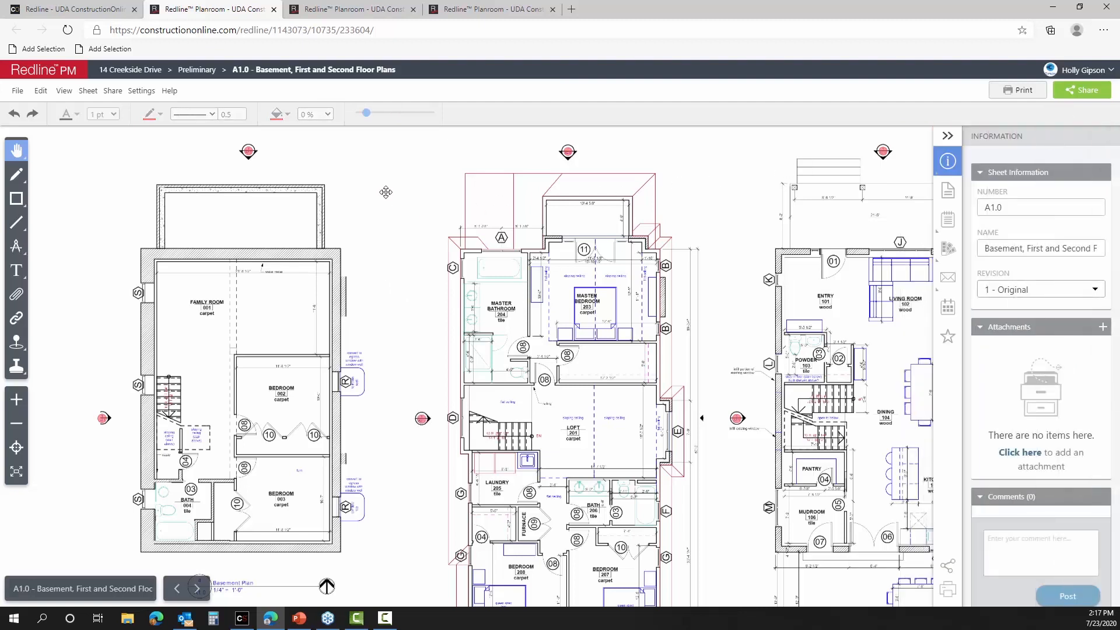
drag(385, 191, 498, 174)
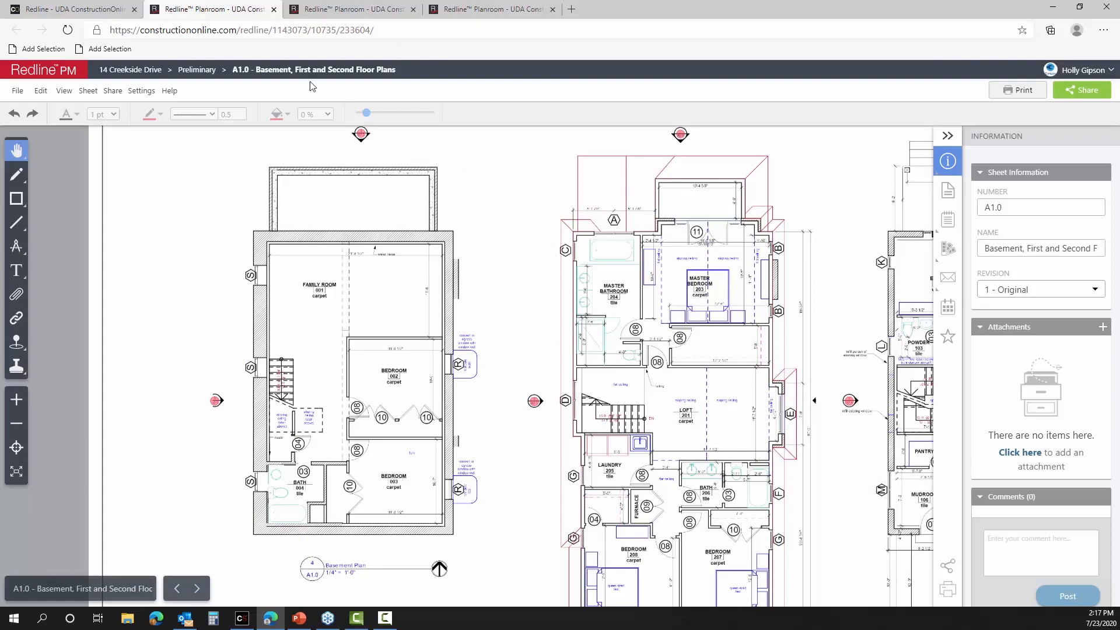
- Return to the project's Current Set in the Planroom and filter the sheets by the Telecommunications tag
click(106, 8)
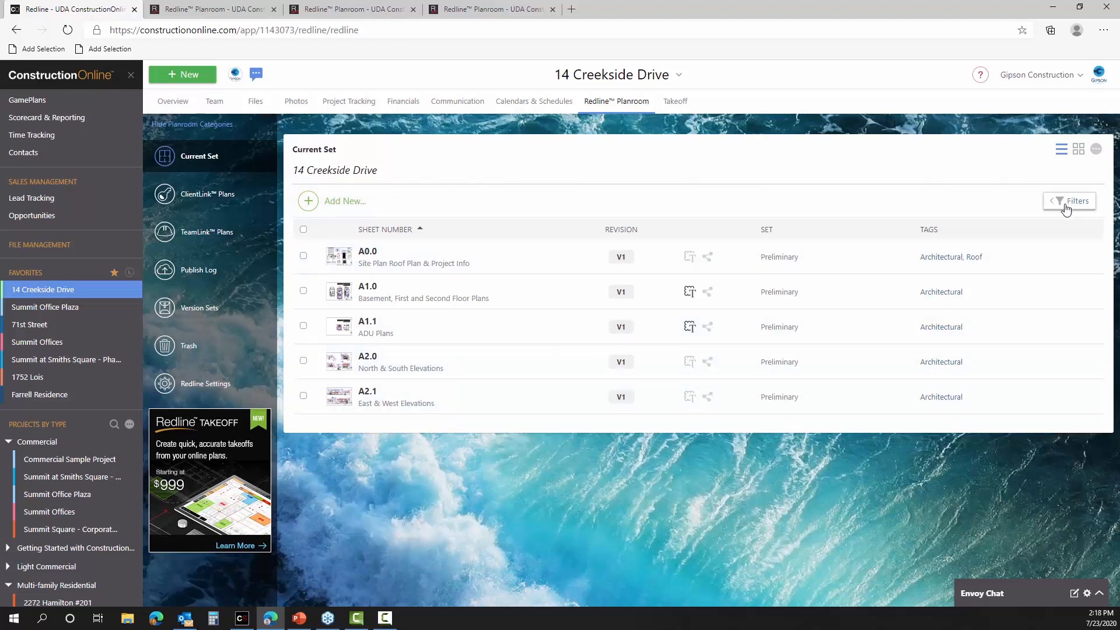
click(1067, 200)
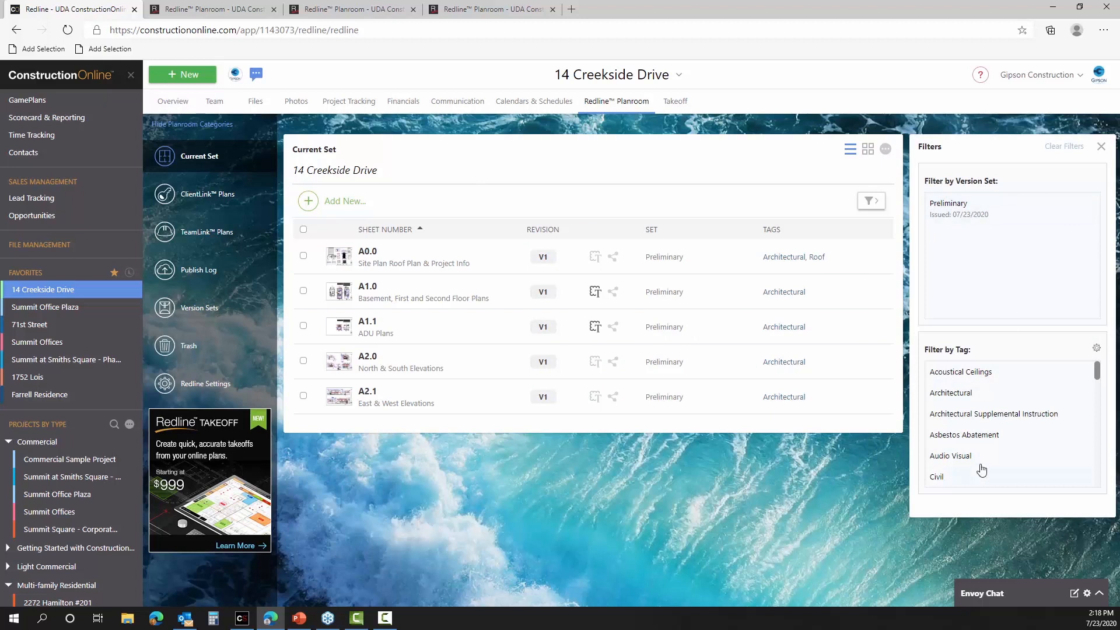
scroll(981, 463, down, 5)
scroll(982, 463, down, 6)
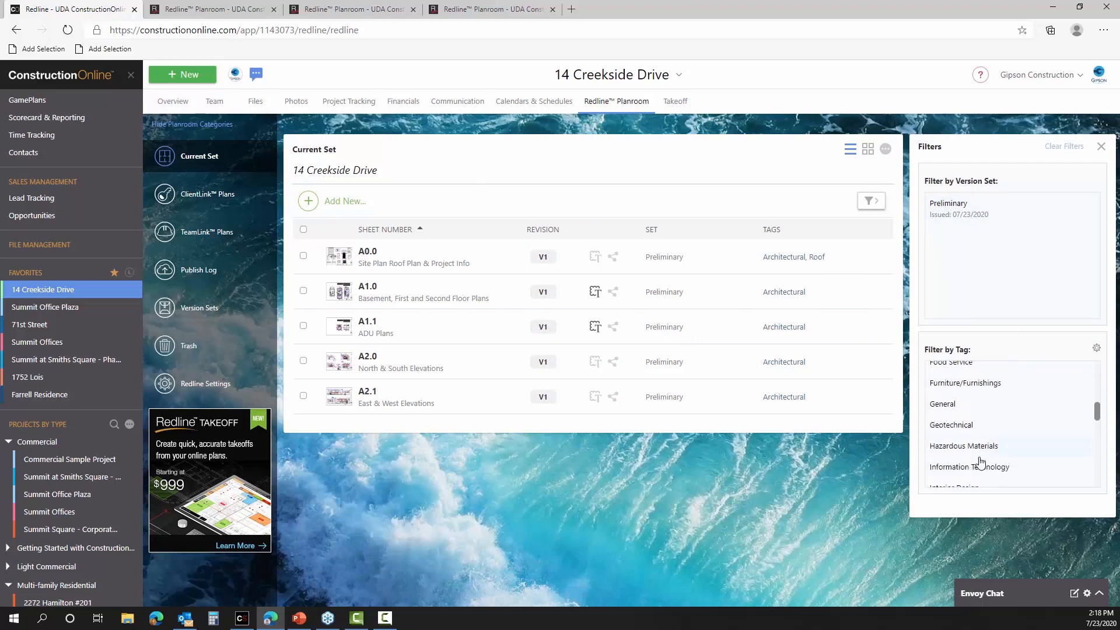
scroll(980, 464, down, 5)
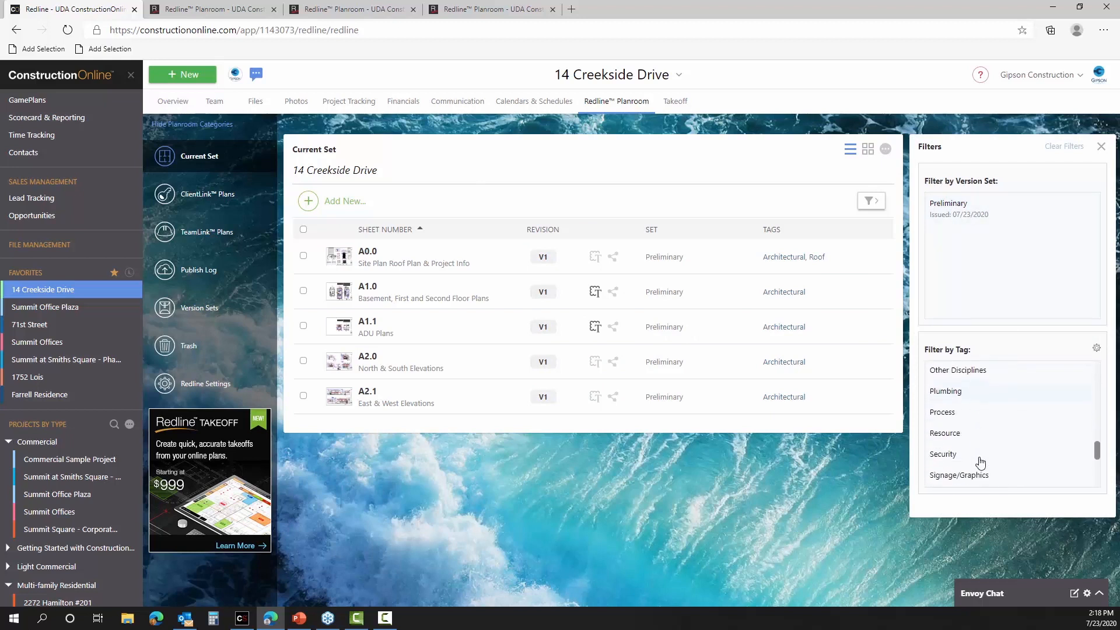
scroll(978, 462, up, 1)
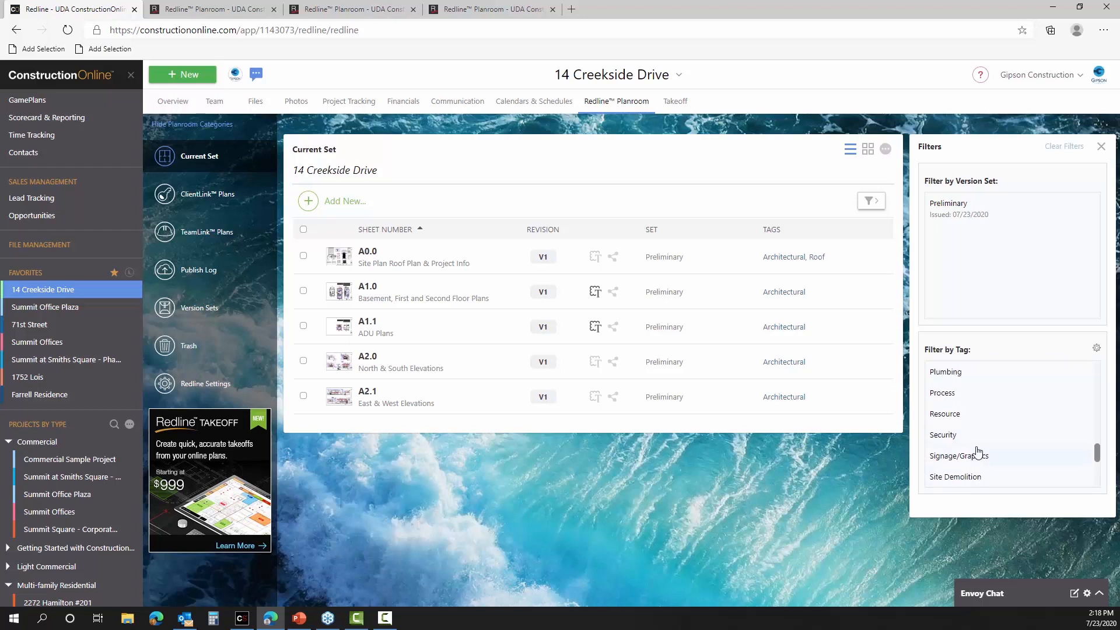
scroll(978, 453, down, 2)
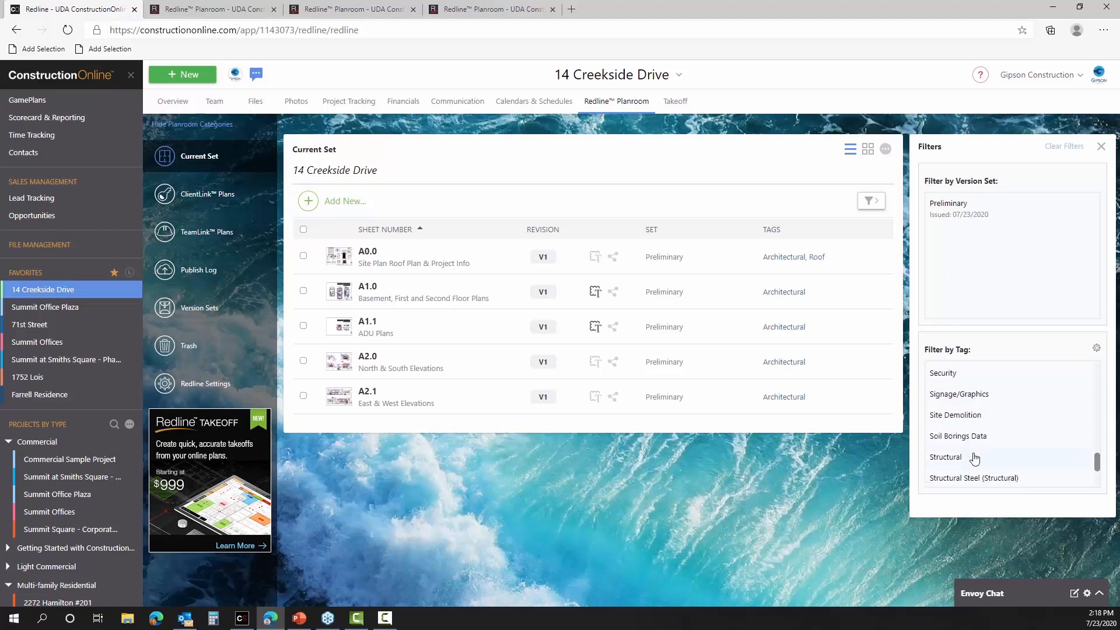
scroll(974, 459, down, 2)
scroll(974, 460, down, 2)
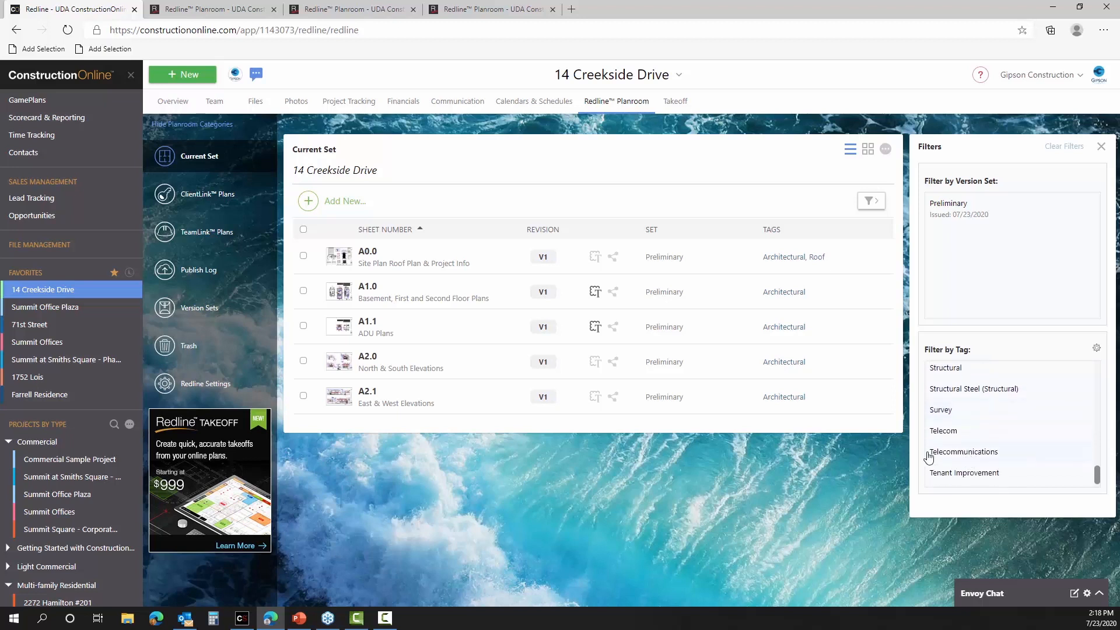
click(968, 453)
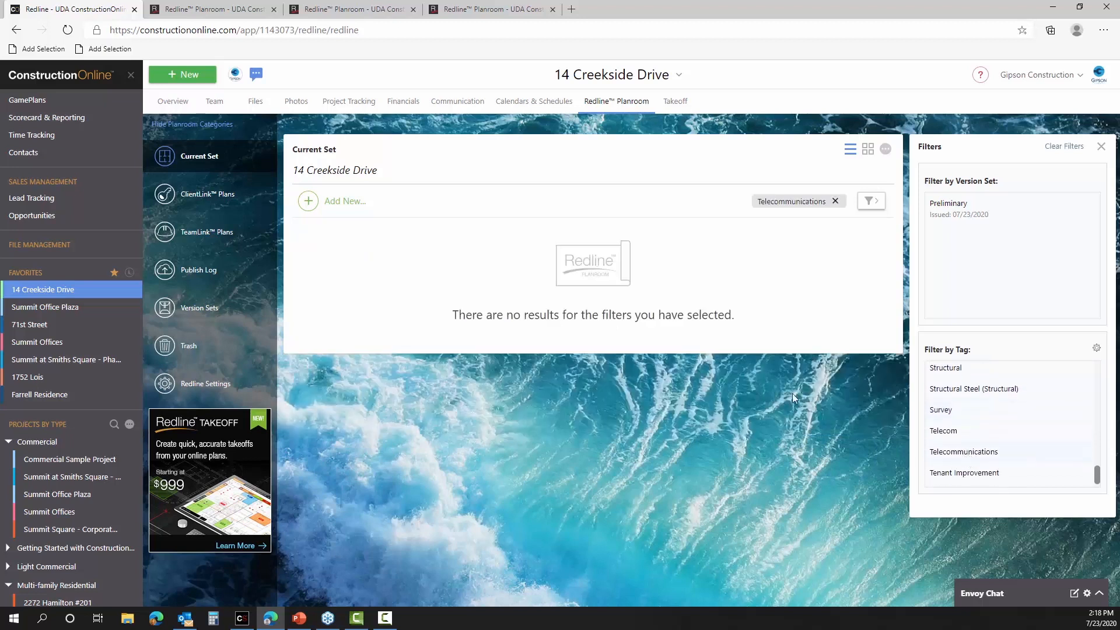
- Replace the Telecommunications filter with the Roof tag filter on the current set
click(834, 204)
scroll(970, 429, down, 1)
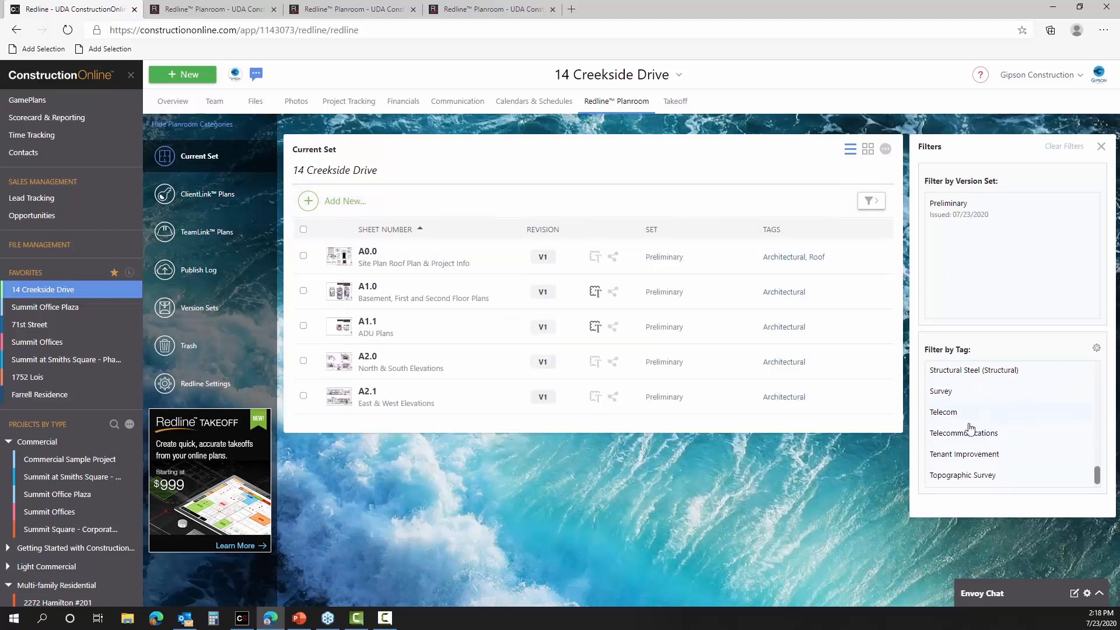
scroll(970, 429, down, 1)
click(950, 477)
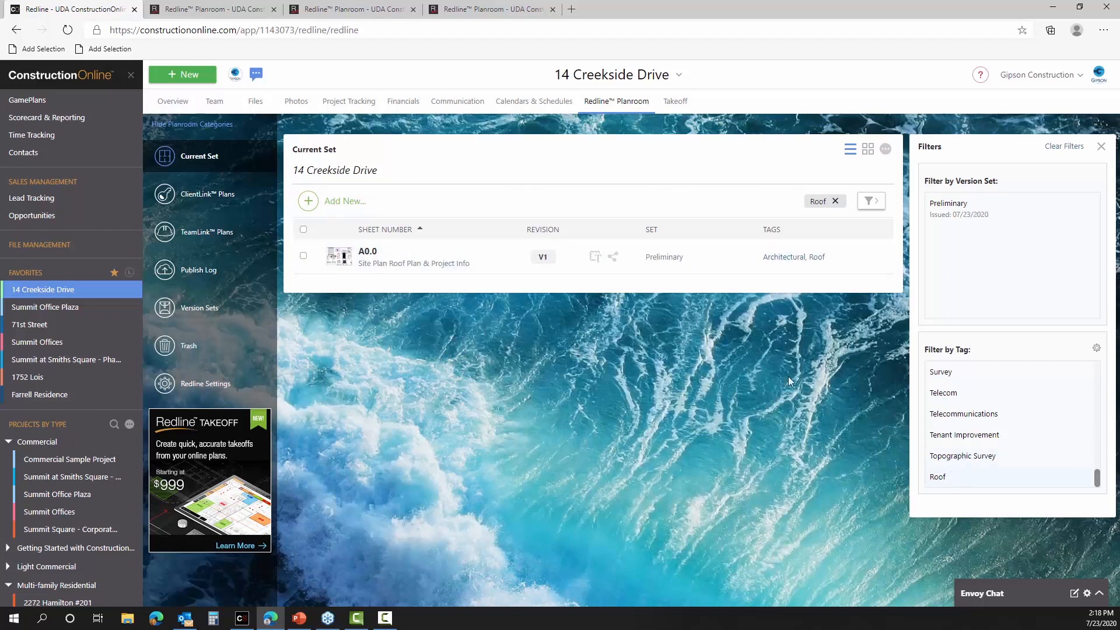
- Look back through the available tags, clear the Roof filter and close the filter options
scroll(991, 394, up, 5)
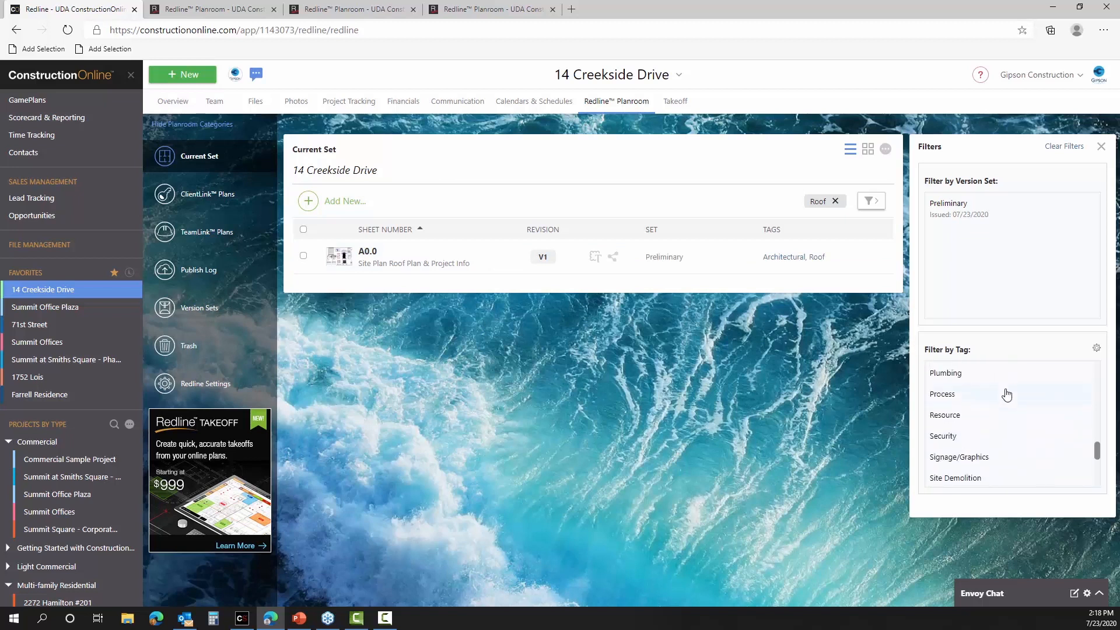
scroll(1006, 395, up, 2)
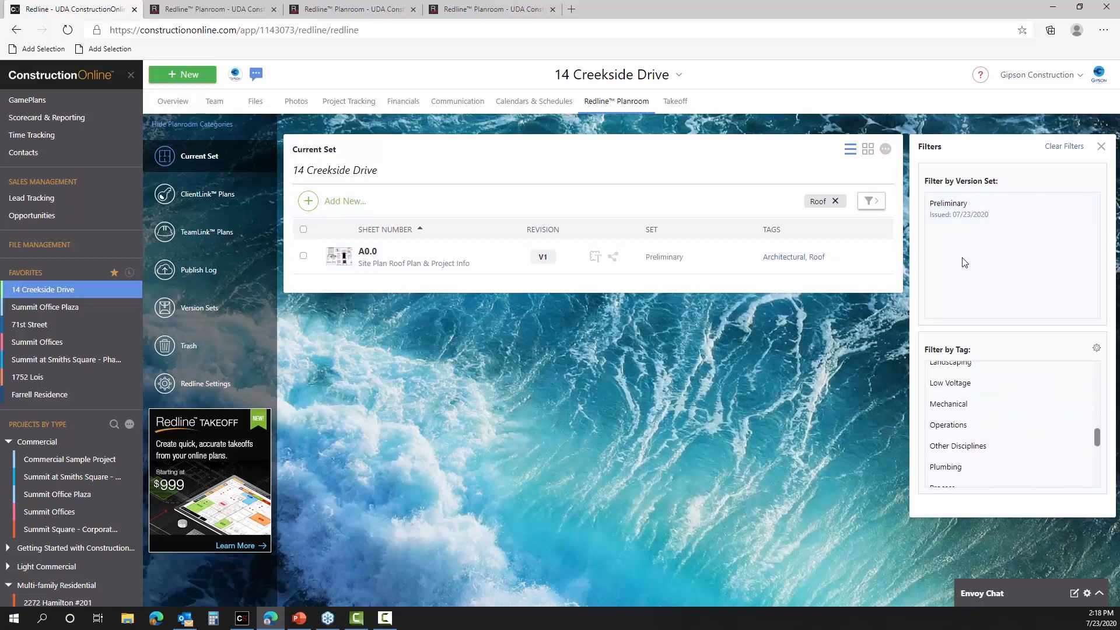
click(1082, 151)
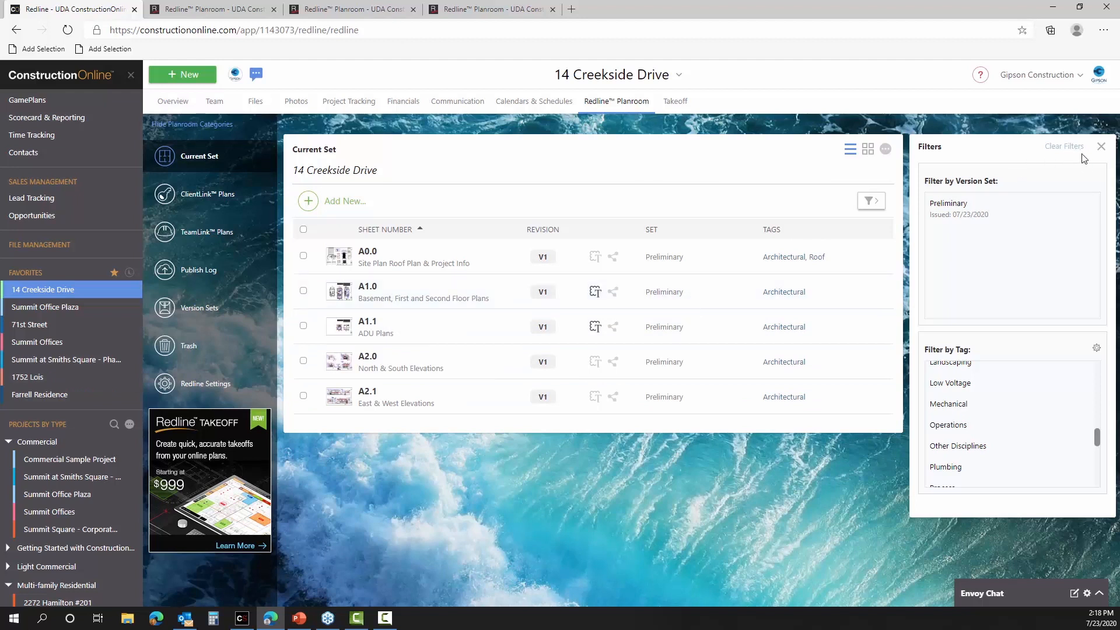
click(1101, 148)
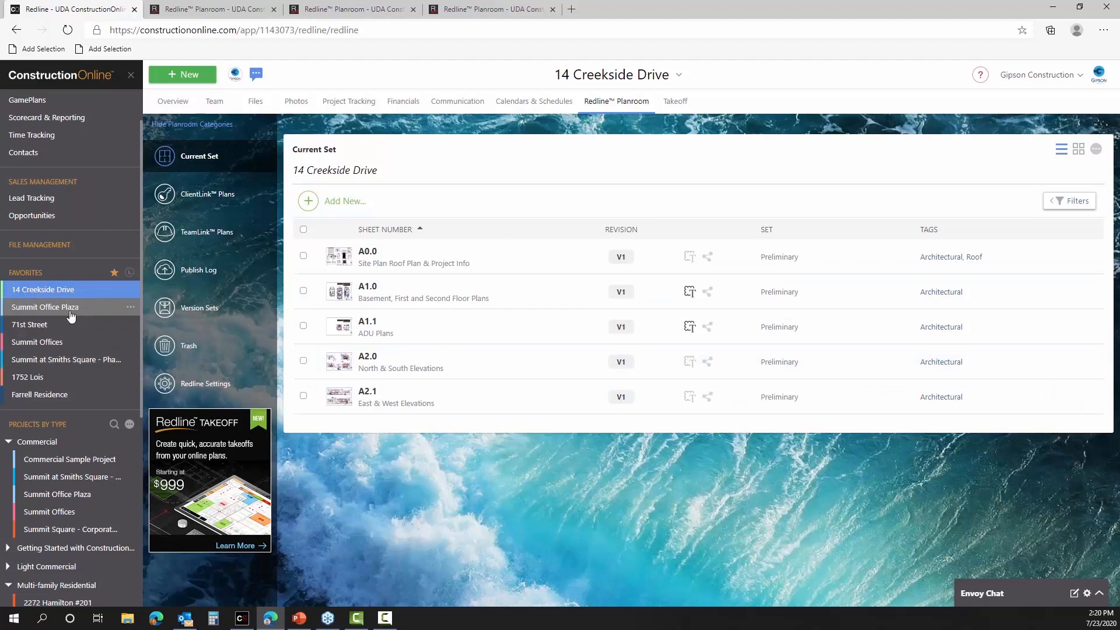
- Look through the Planroom sheets of the 71st Street, Summit Offices and Summit at Smiths Square - Phase 2 projects
click(45, 328)
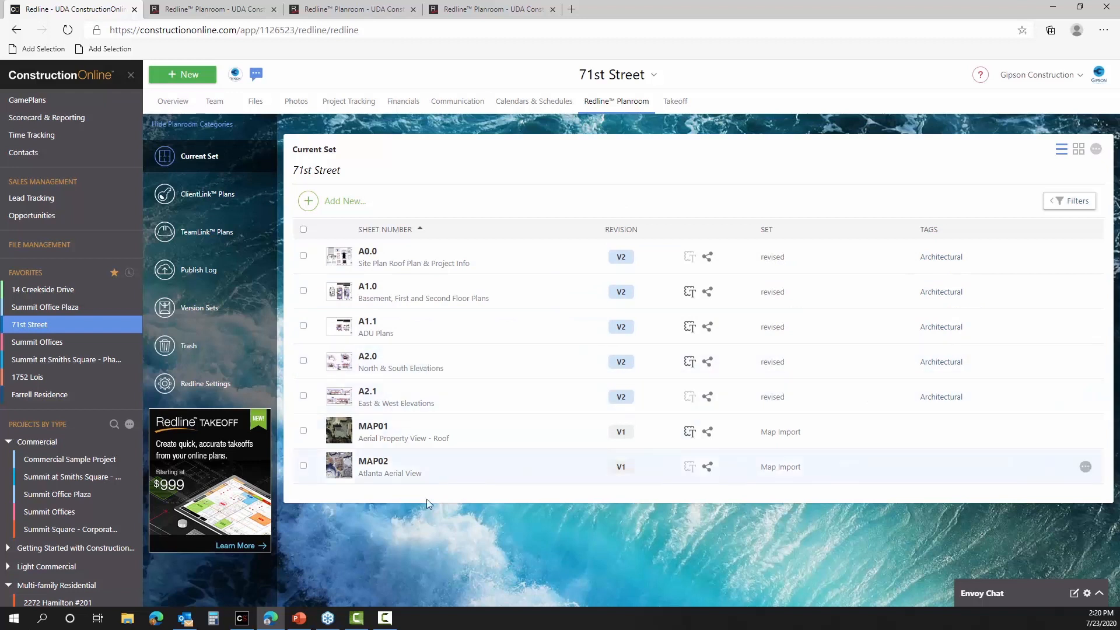
click(76, 347)
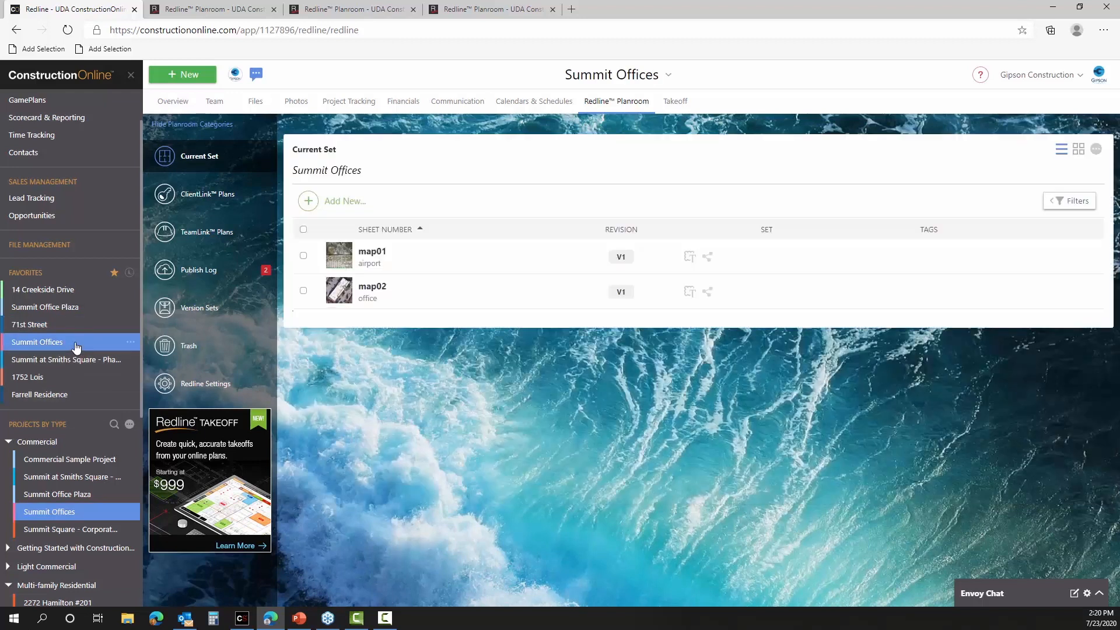
click(72, 363)
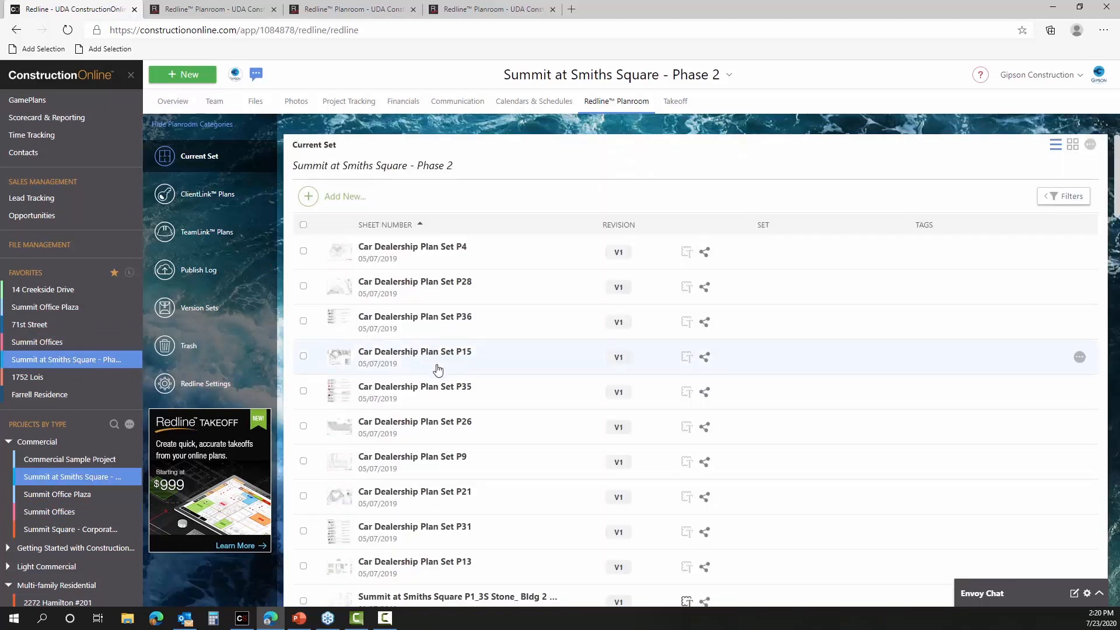
scroll(438, 369, down, 1)
scroll(438, 369, down, 5)
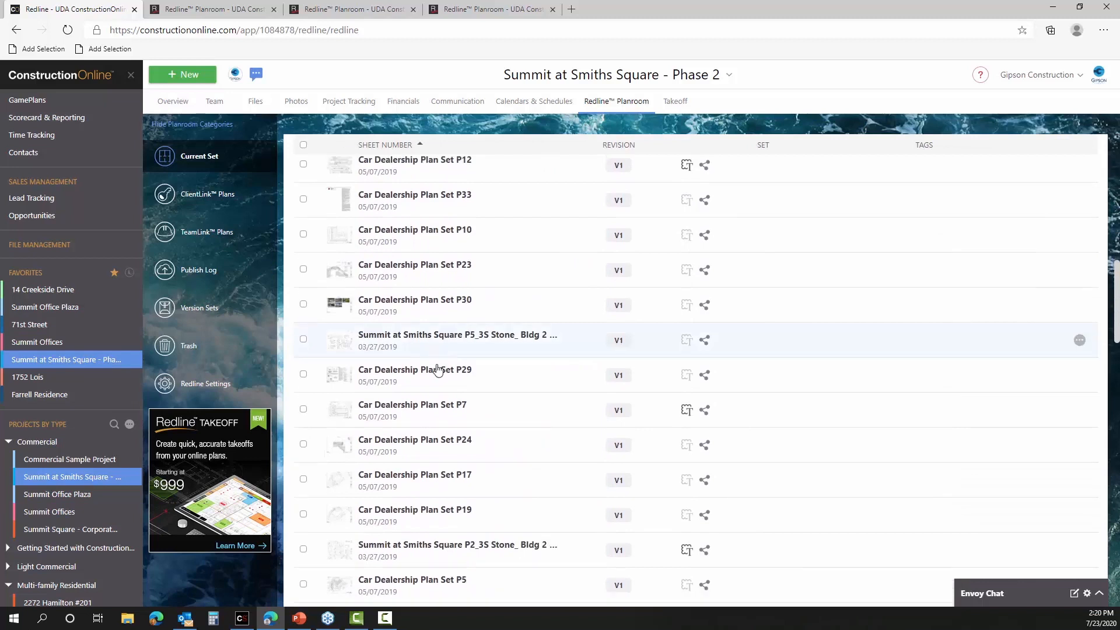
scroll(438, 371, down, 10)
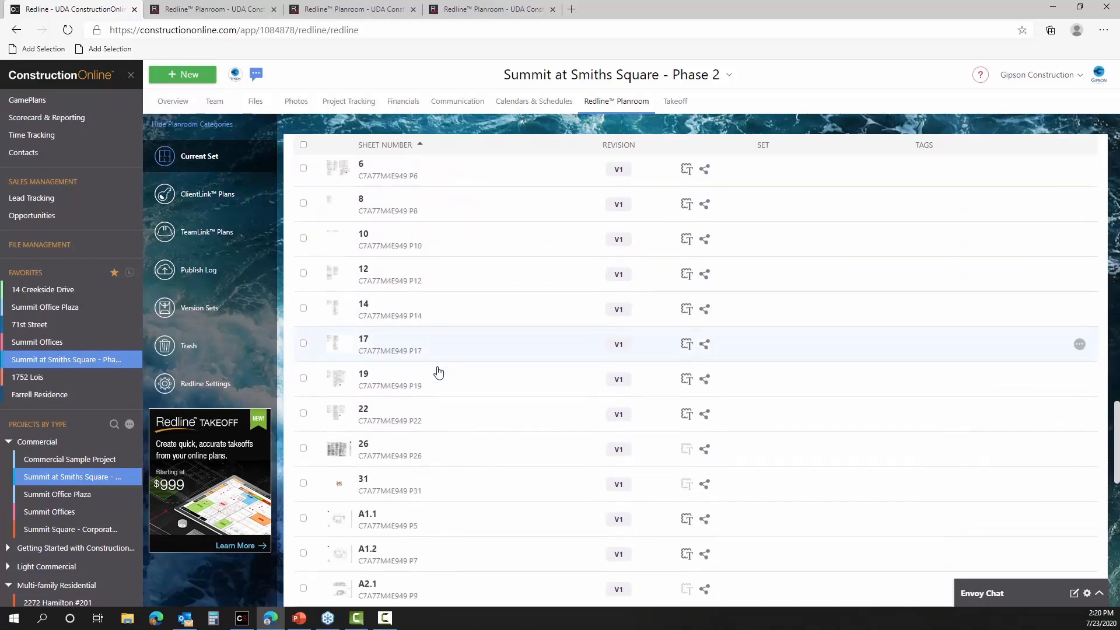
scroll(438, 373, down, 6)
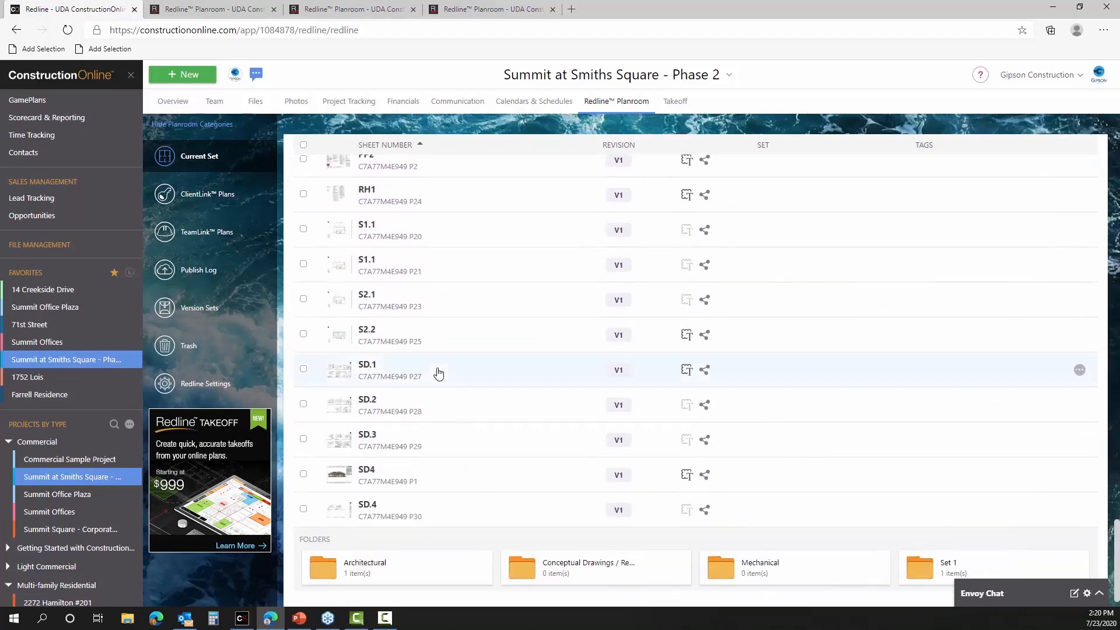
- Examine the Planroom sheets of the last two favorite projects, then Summit at Smiths Square, Summit Office Plaza and Summit Square - Corporate Offices
click(74, 378)
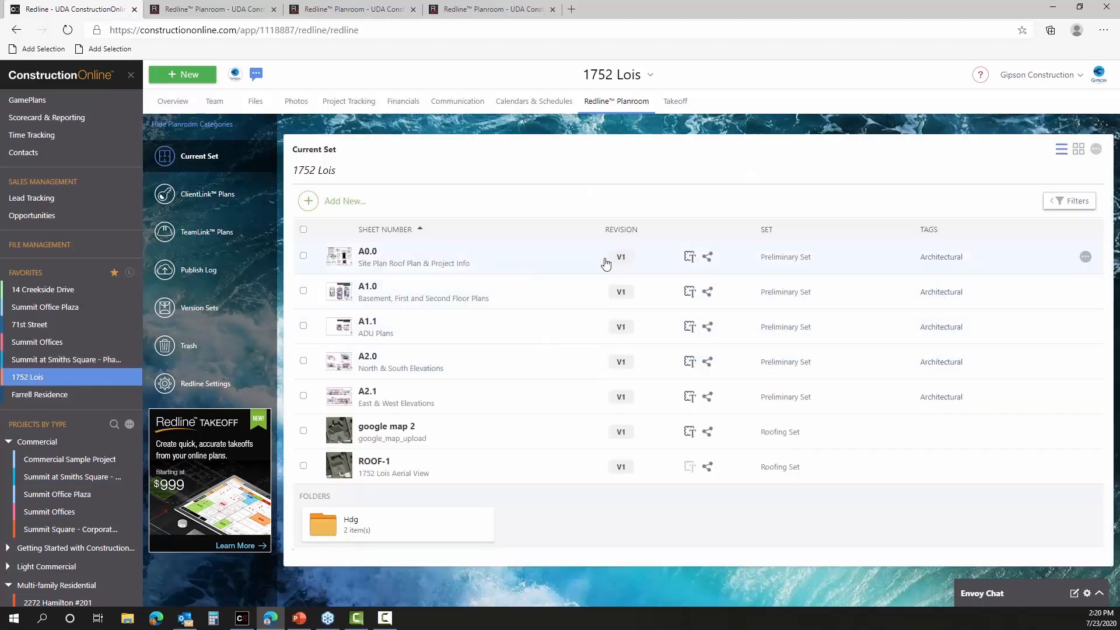
click(75, 394)
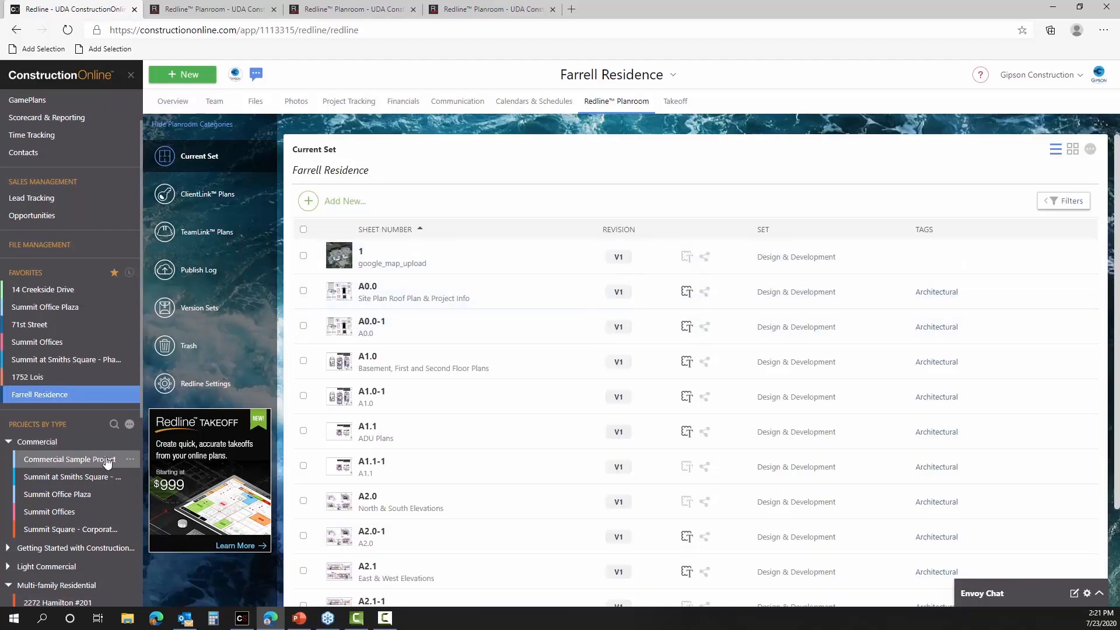
click(63, 477)
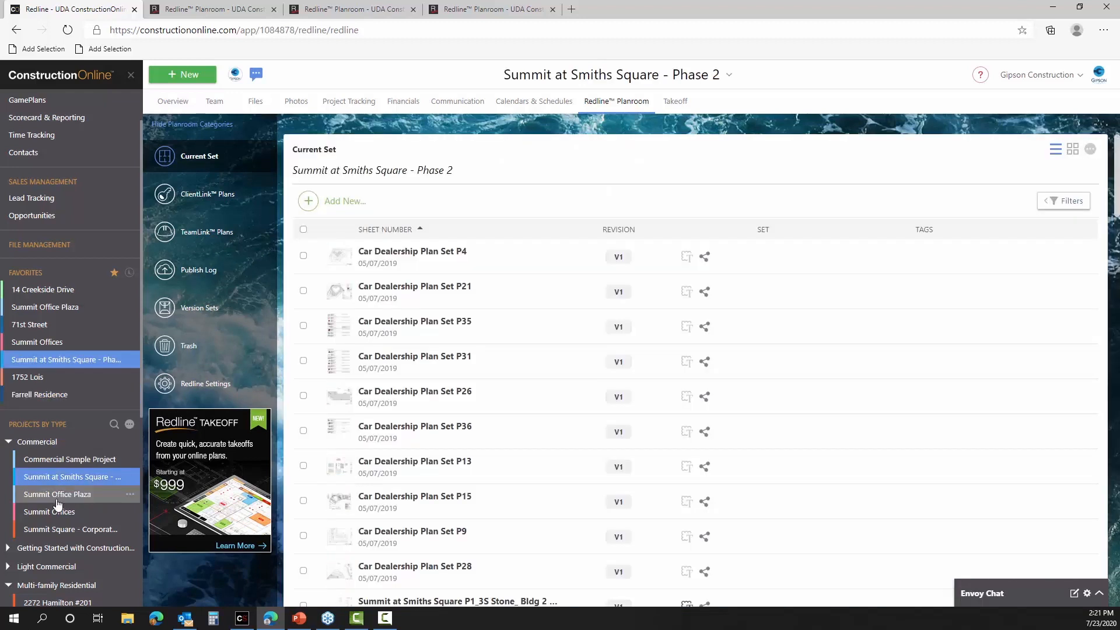
click(57, 494)
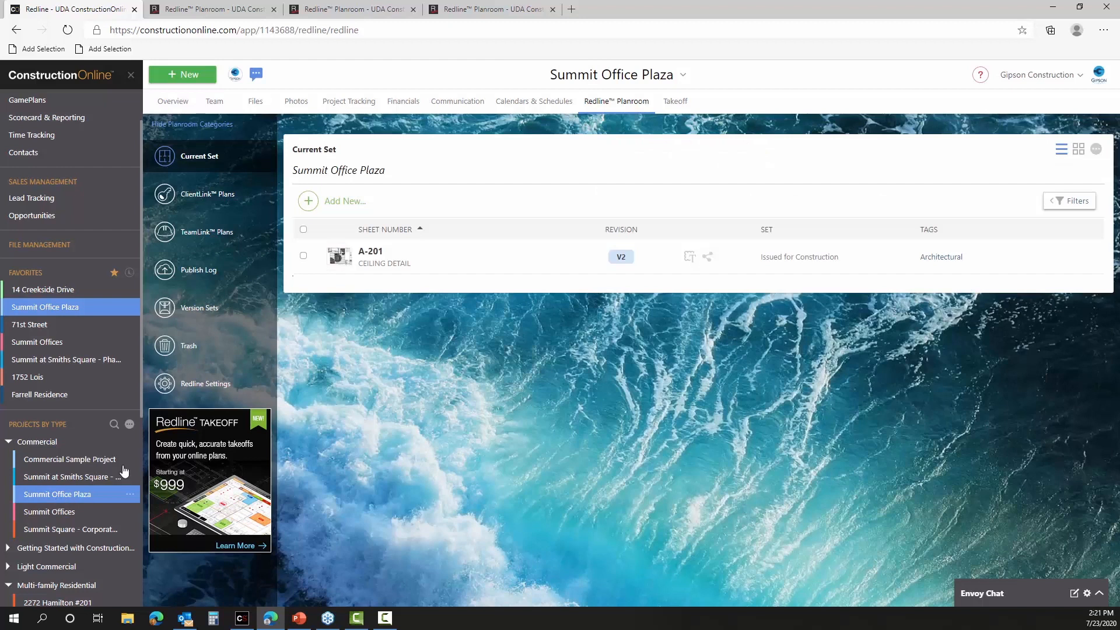
click(69, 530)
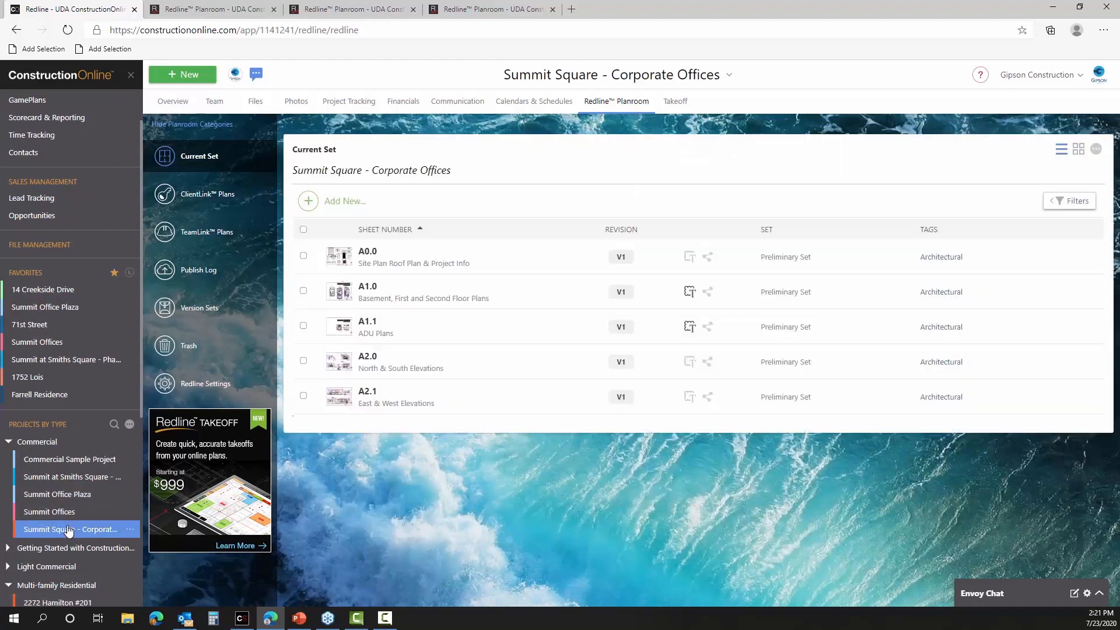
scroll(69, 530, down, 3)
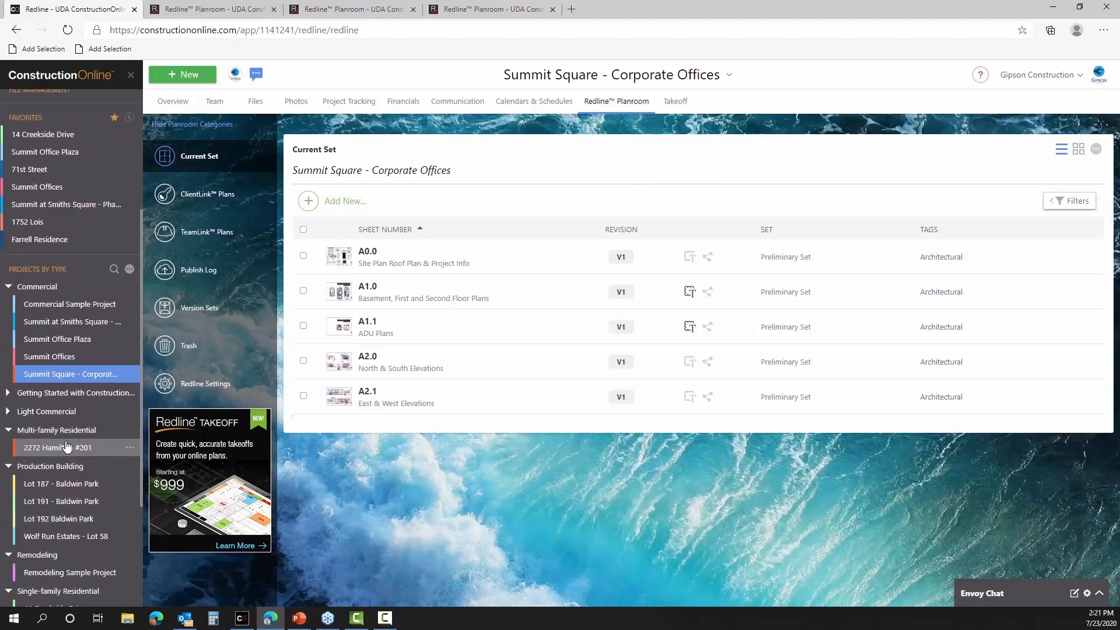
scroll(66, 447, up, 4)
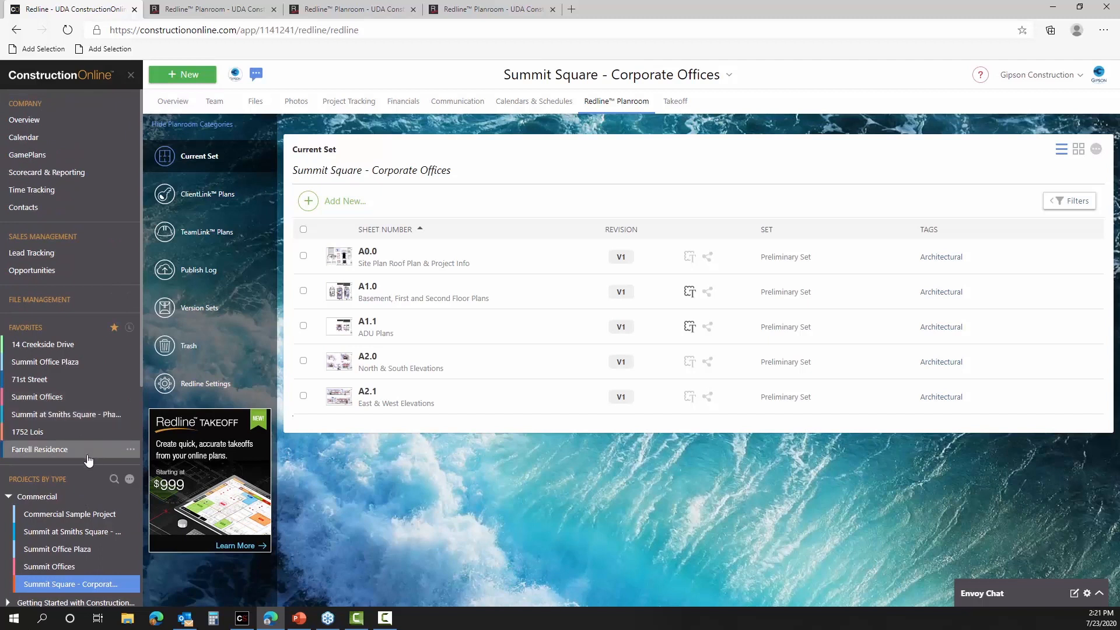
- Reopen the project with the Preliminary set, start a plan upload using Add Updated or Revised Sheets, and name the new version set
click(72, 349)
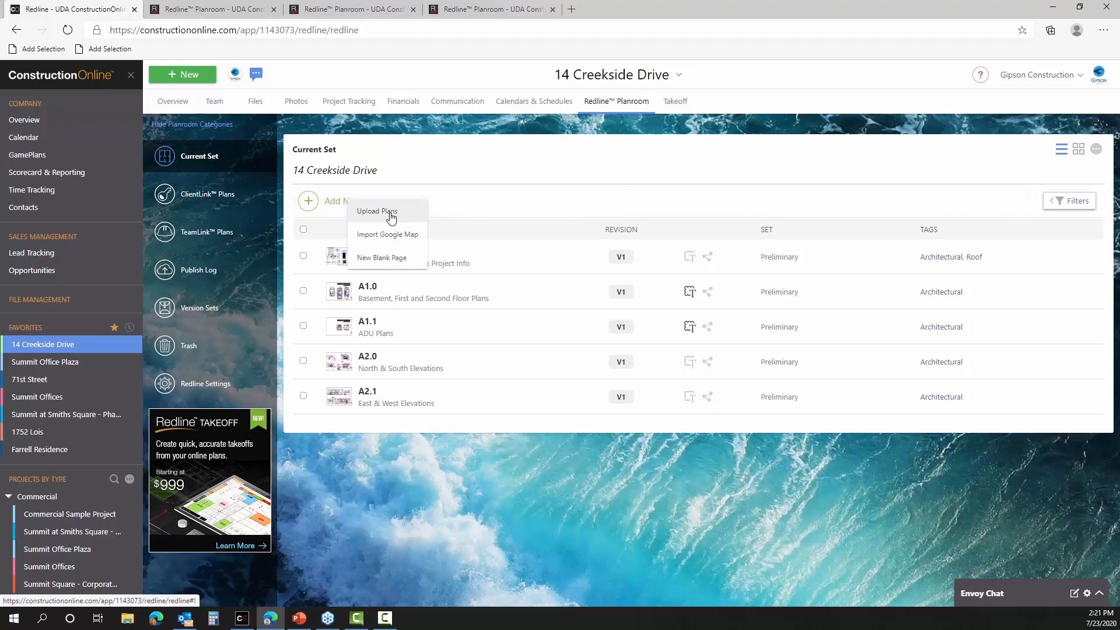
click(390, 217)
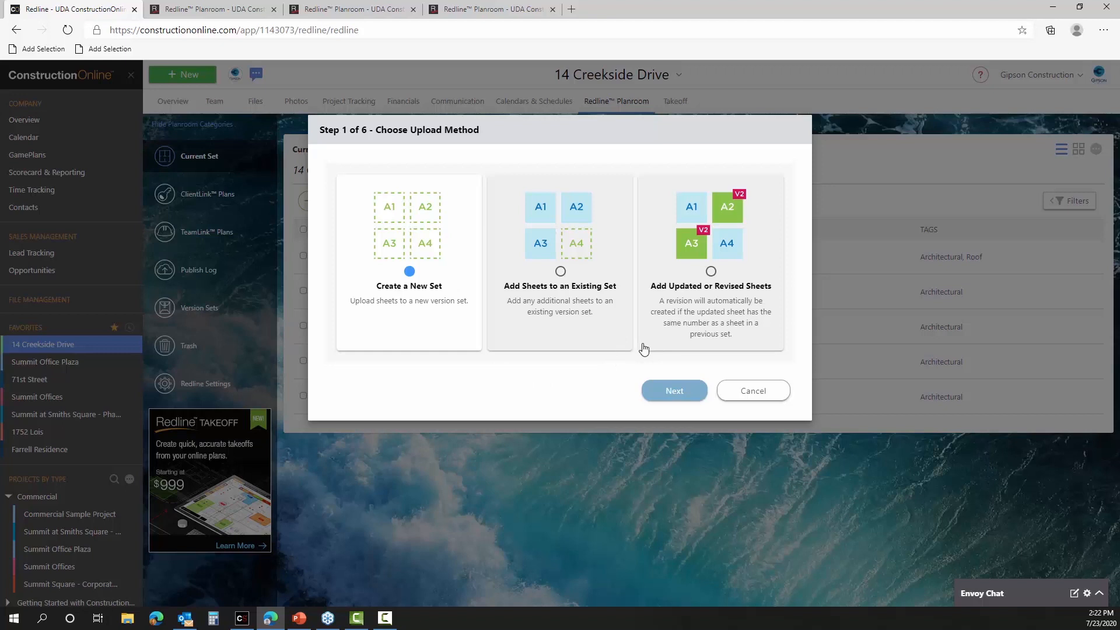
click(720, 299)
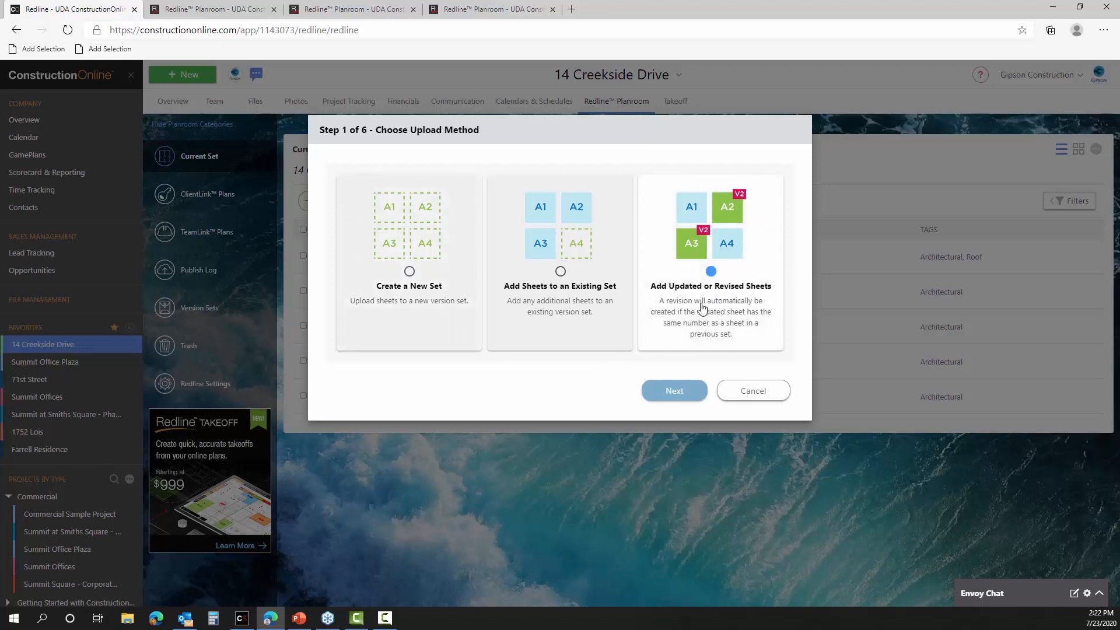
click(660, 396)
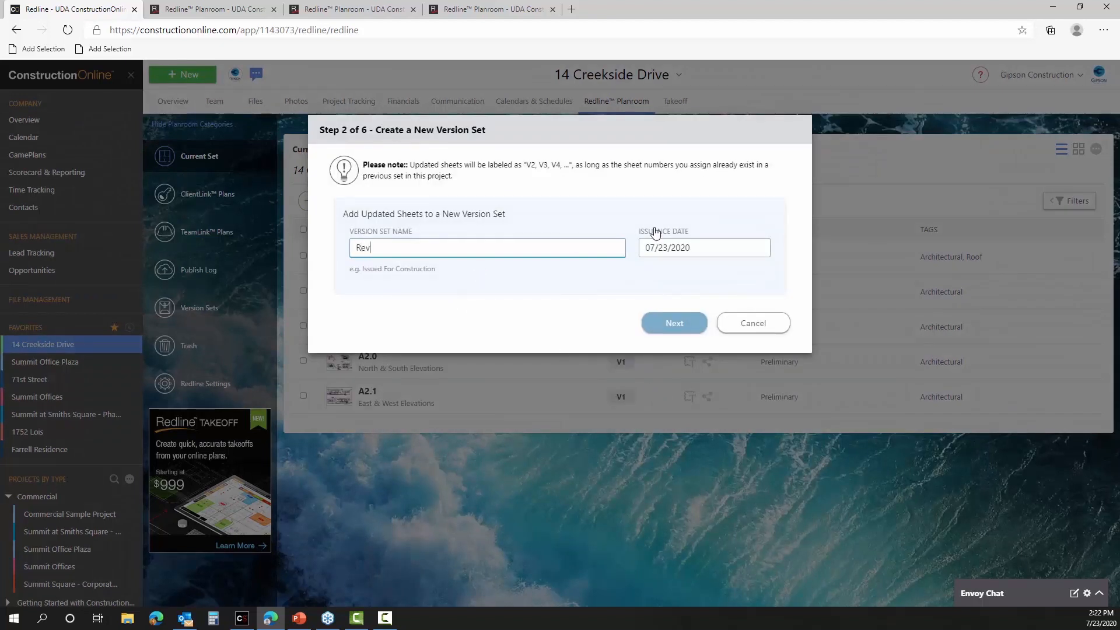
text(d)
click(674, 324)
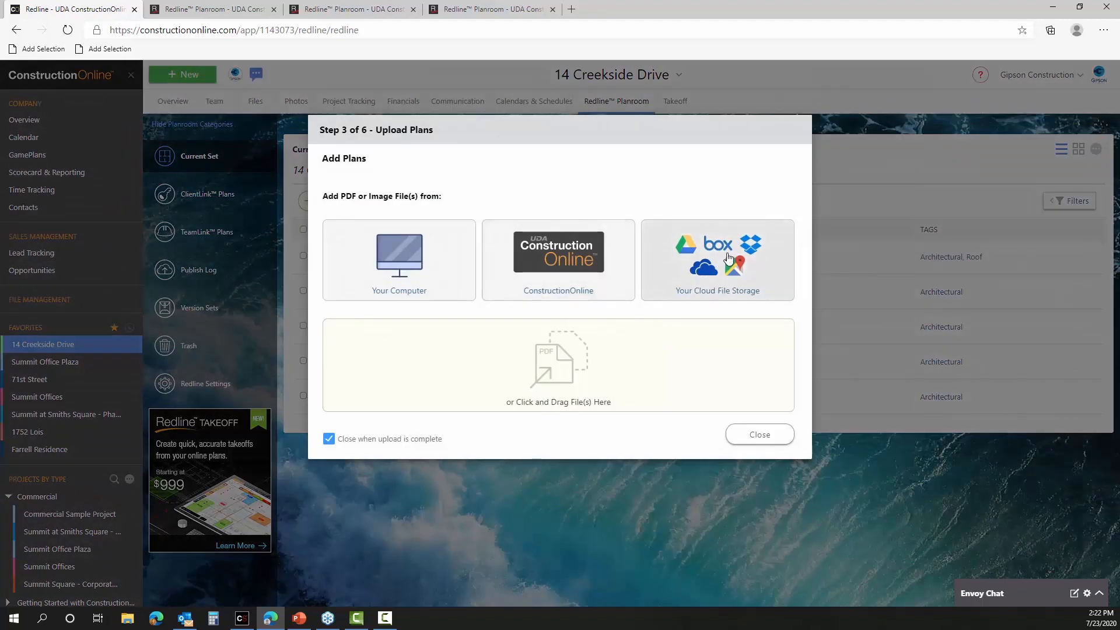
- Add Residential - Small.pdf from the Plans folder in Google Drive to the plan upload
click(729, 258)
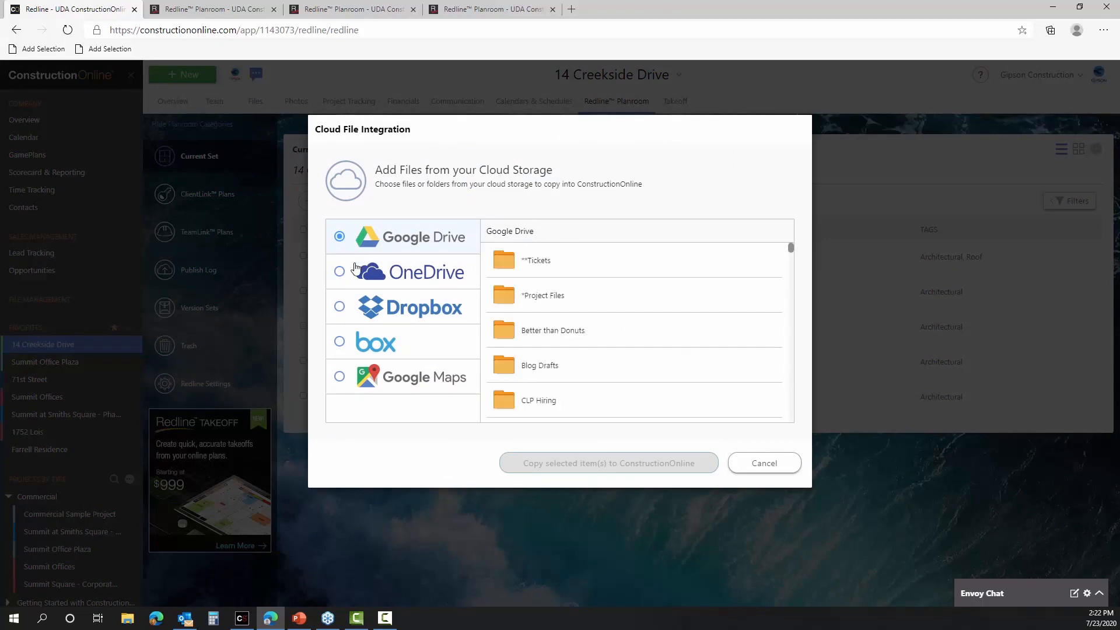
scroll(679, 330, down, 5)
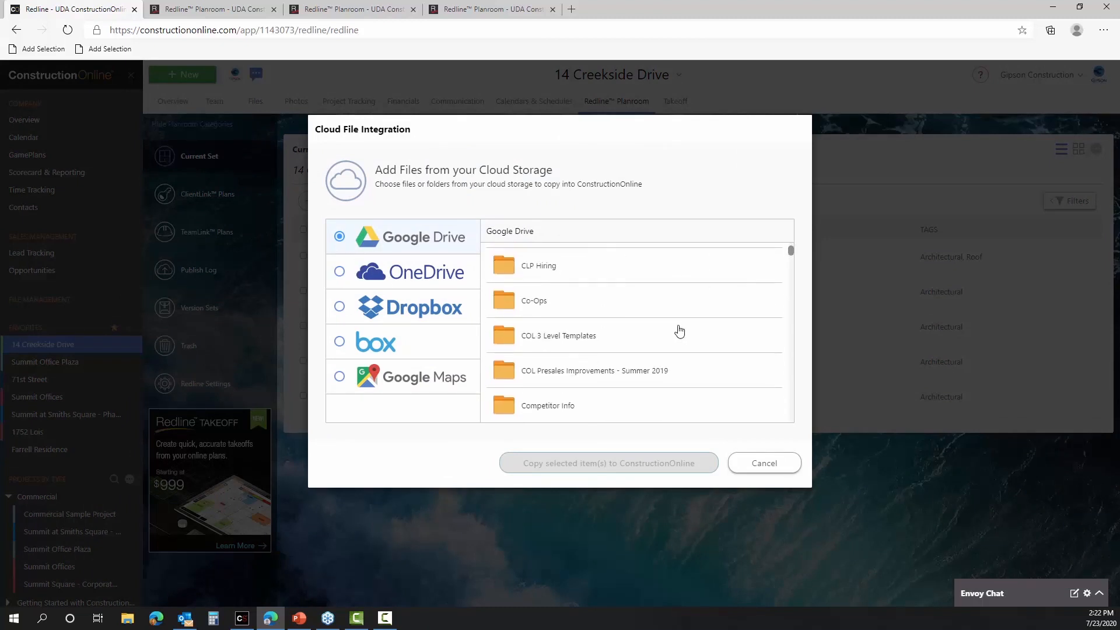
scroll(677, 330, down, 6)
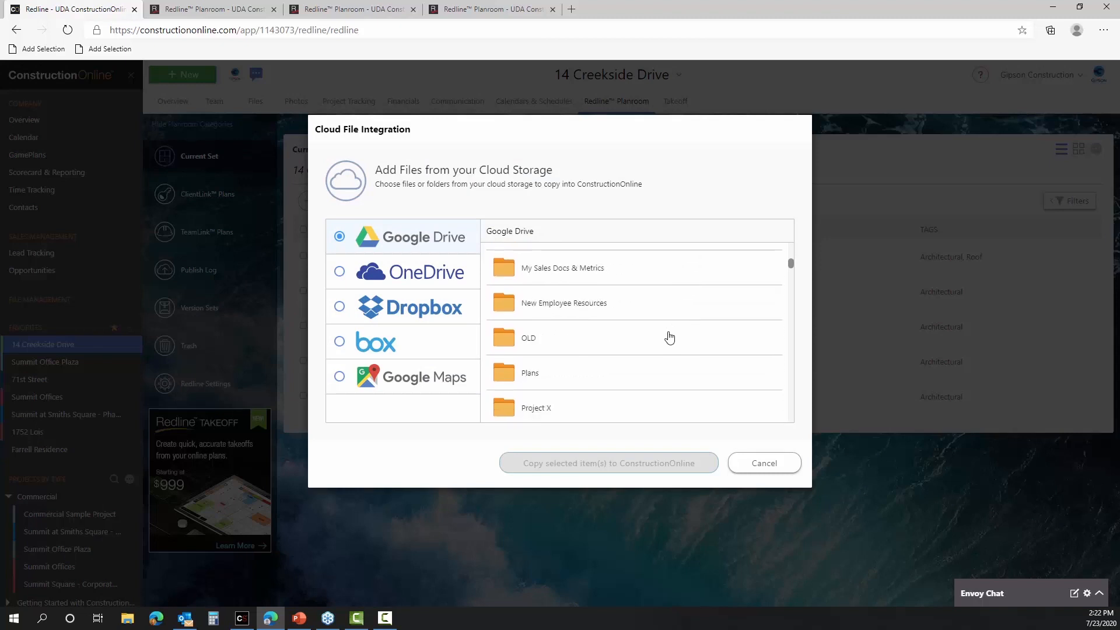
click(583, 374)
scroll(616, 362, down, 3)
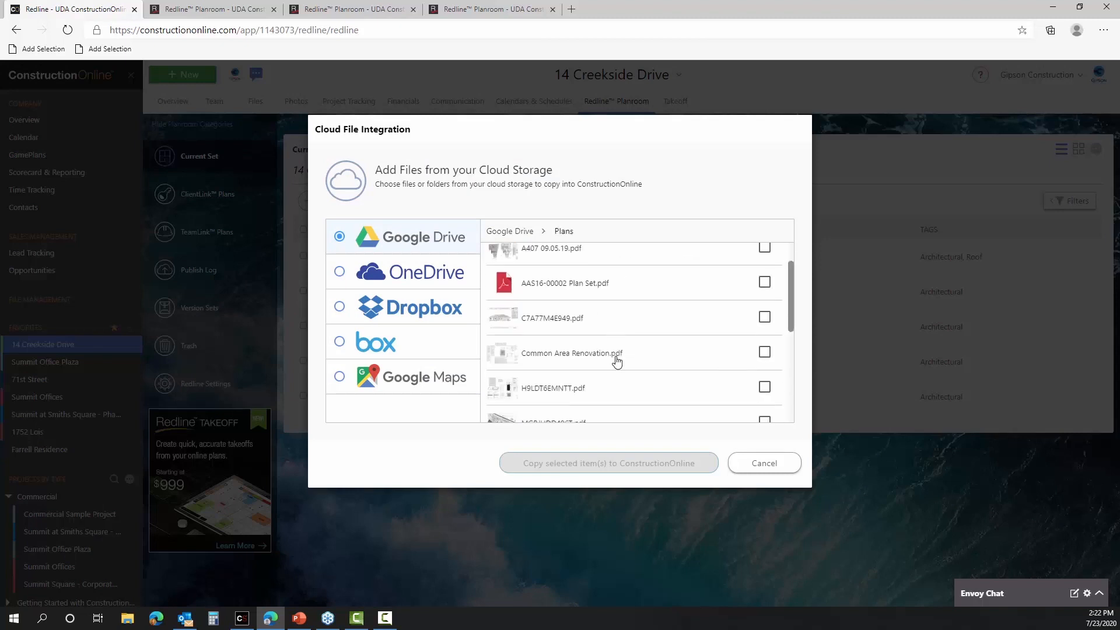
scroll(617, 362, down, 2)
scroll(607, 387, down, 1)
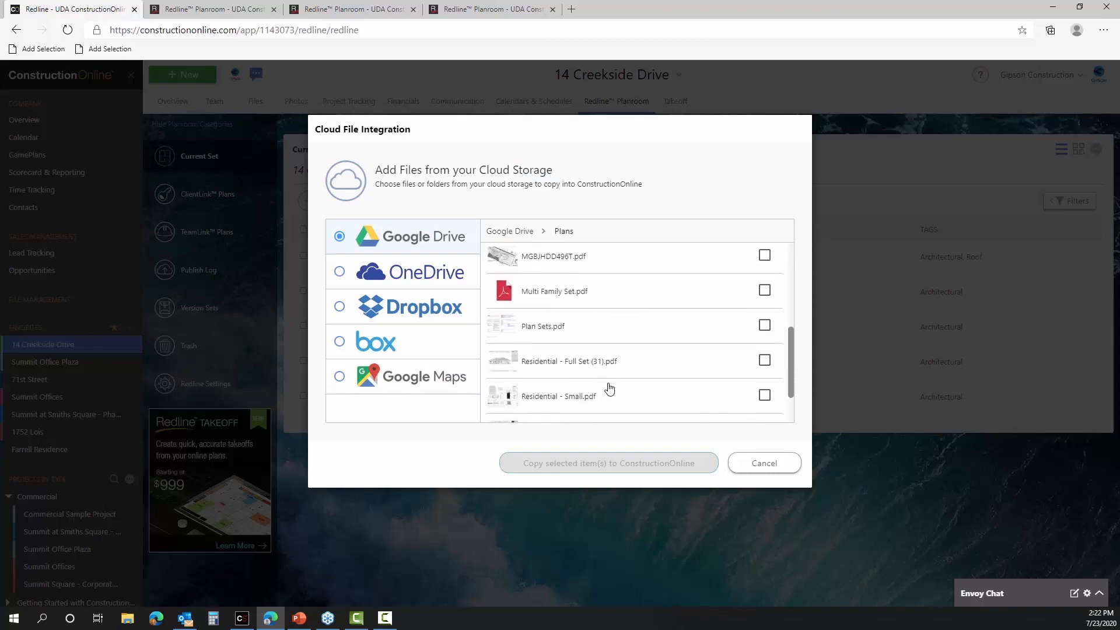
click(604, 395)
click(627, 464)
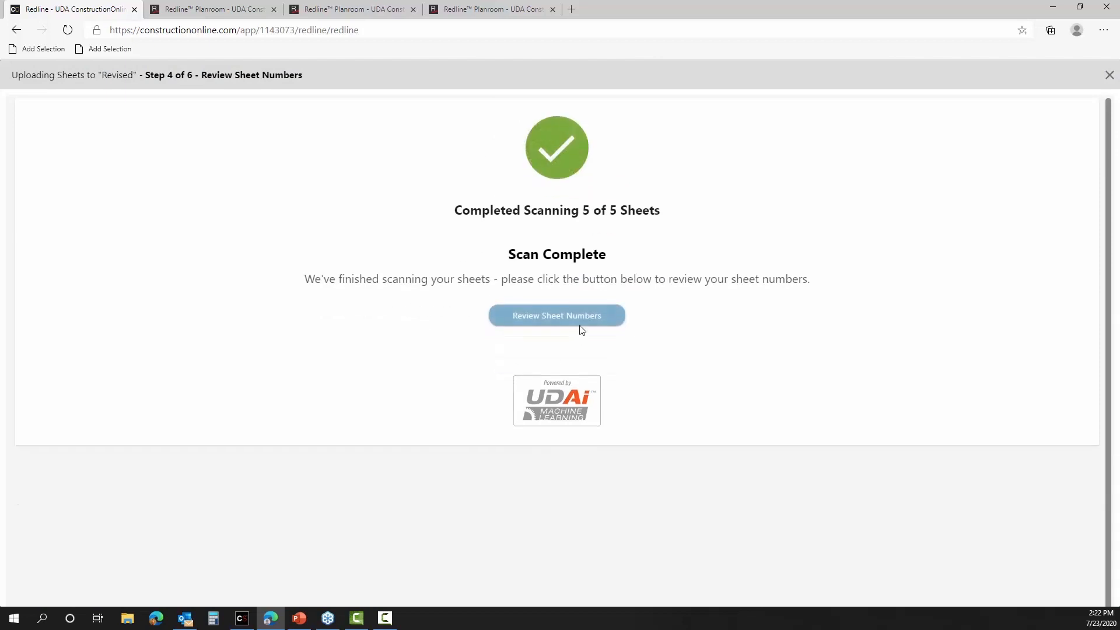
- Review the scanned sheet numbers A0.0 to A2.1 and their revision history, and accept them as correct
click(582, 323)
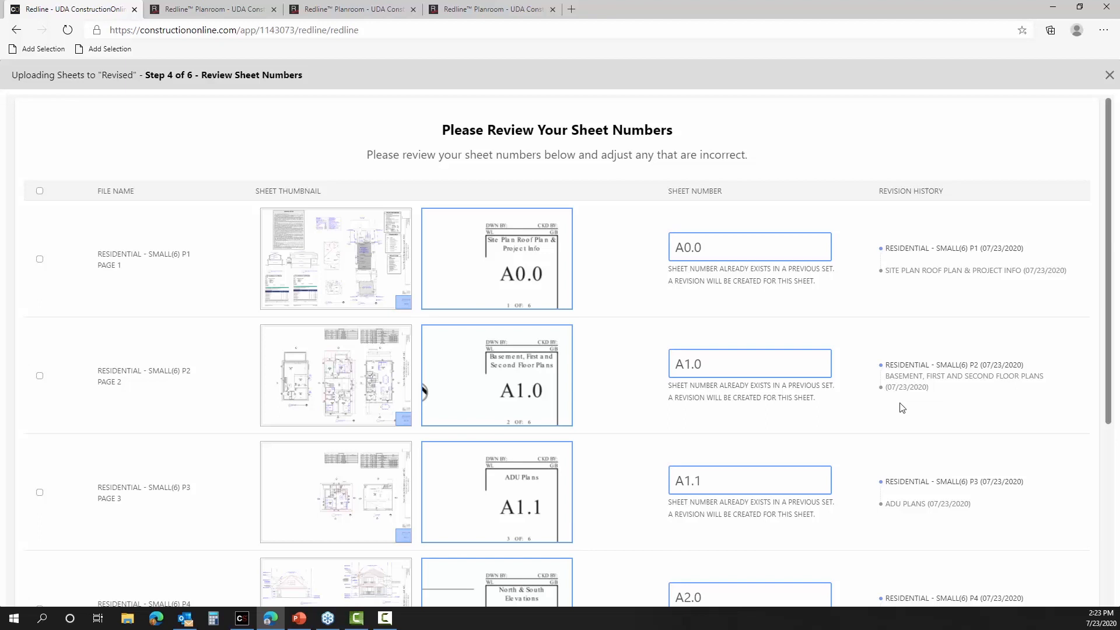
scroll(810, 510, down, 5)
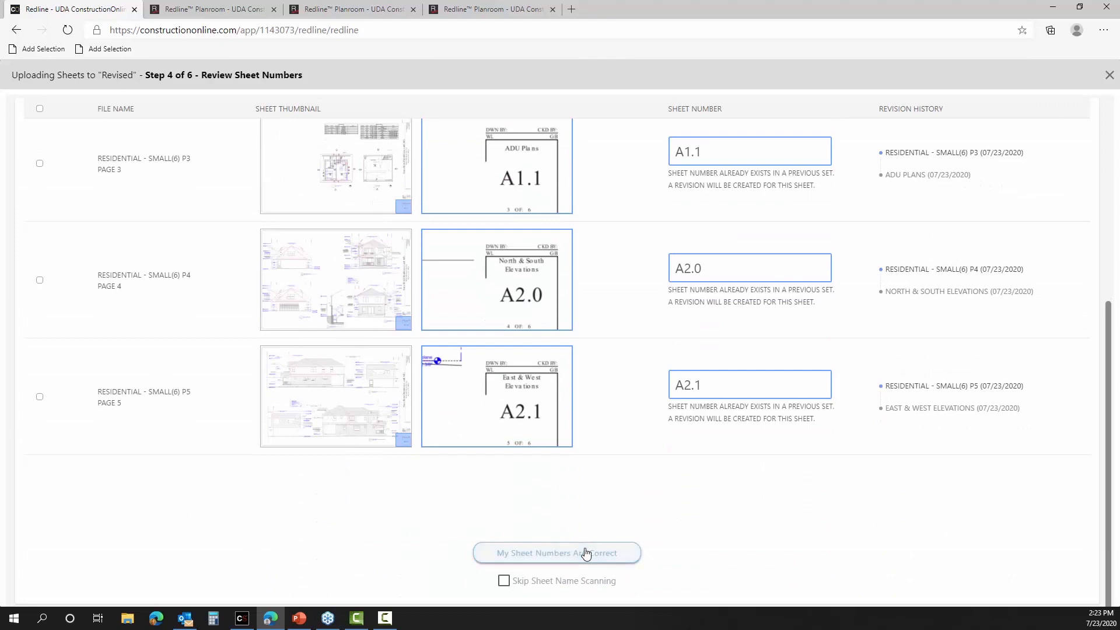
click(586, 553)
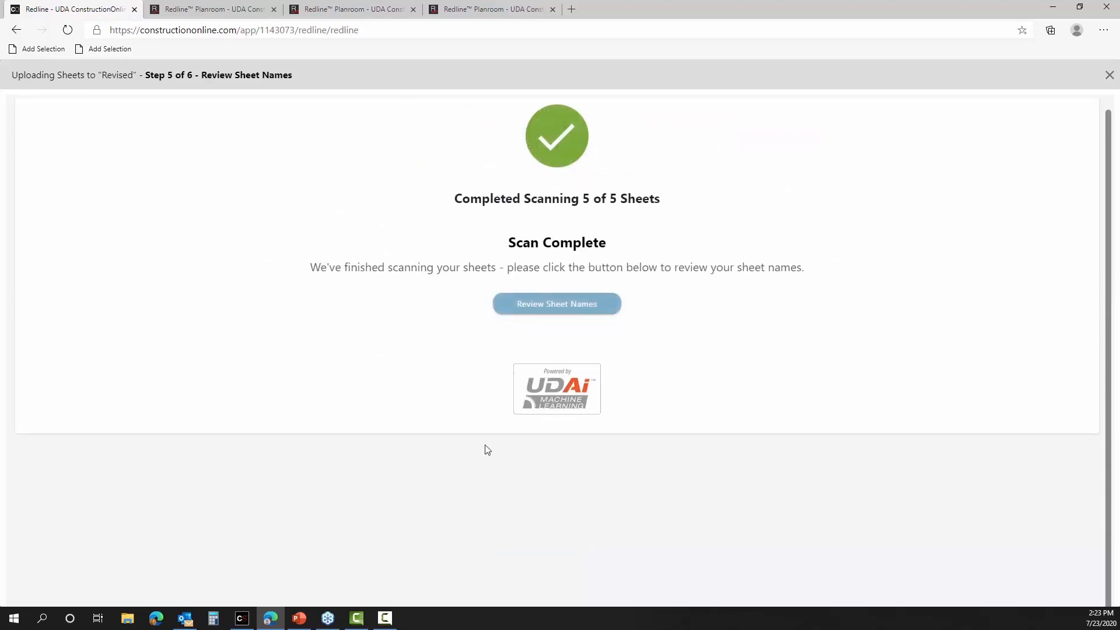
- Rescan the sheet names using the title area "Site Plan Roof Plan & Project Info" above the number on sheet A0.0
click(559, 316)
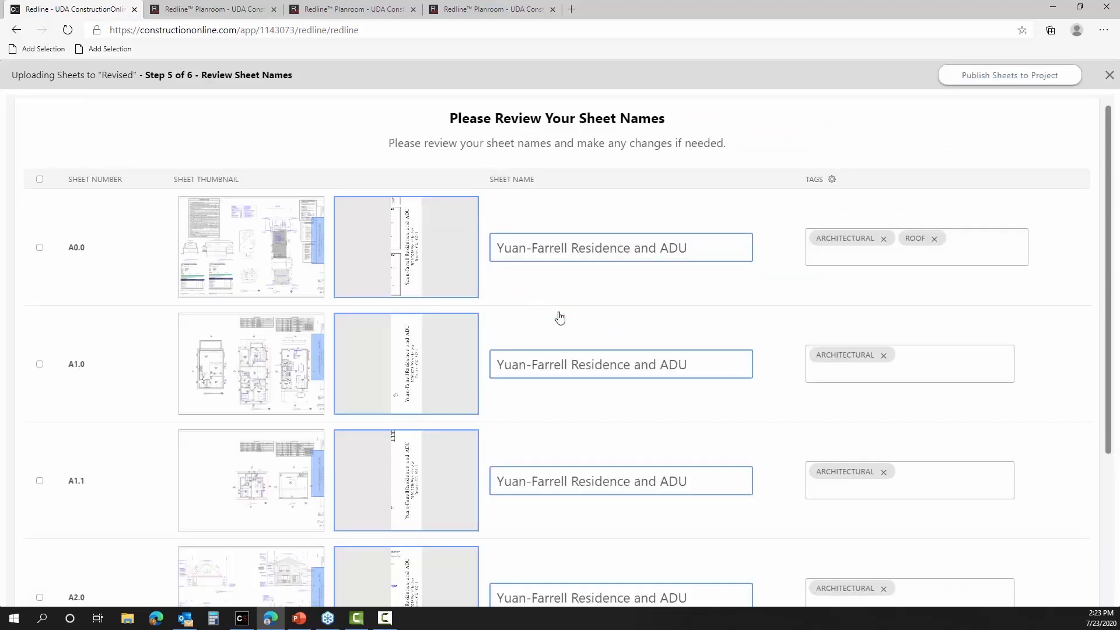
click(457, 276)
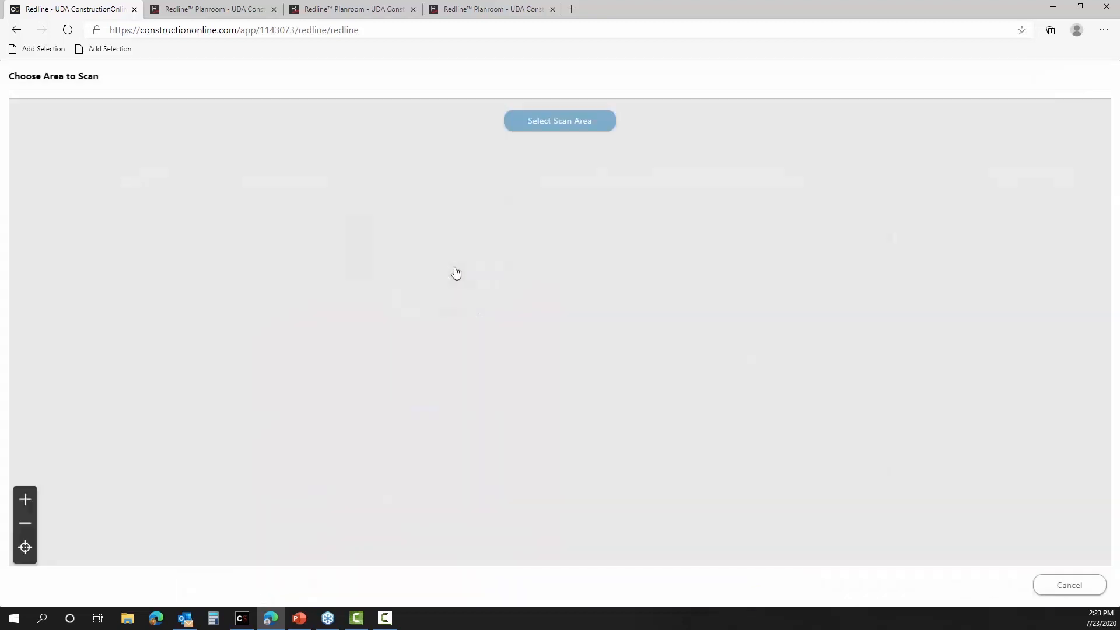
drag(791, 389, 562, 142)
scroll(638, 257, up, 4)
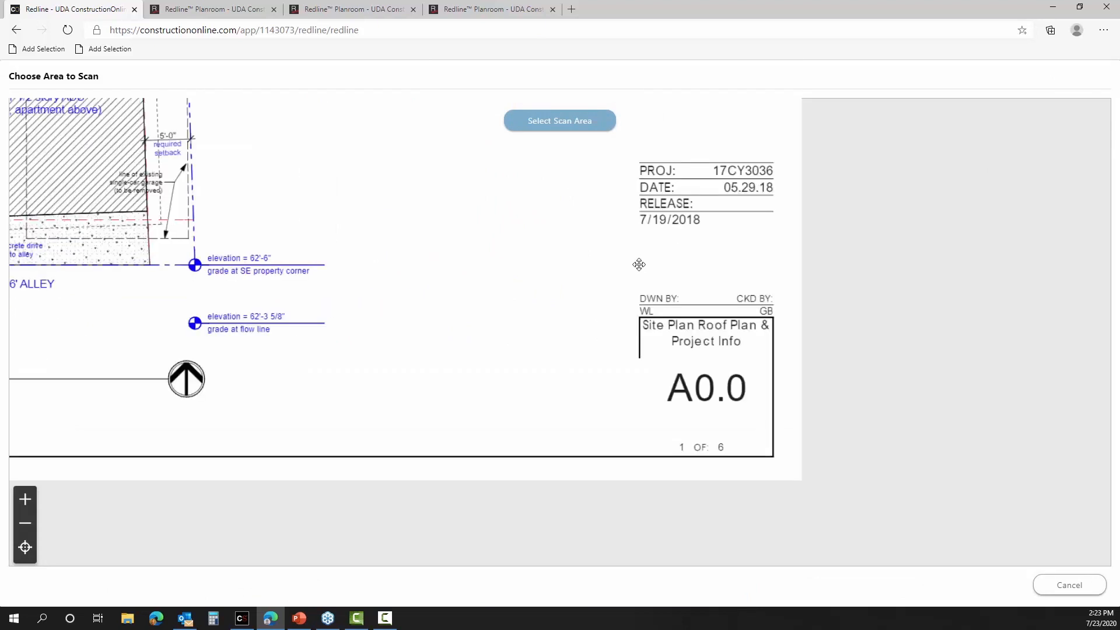
drag(637, 262, 597, 267)
click(574, 122)
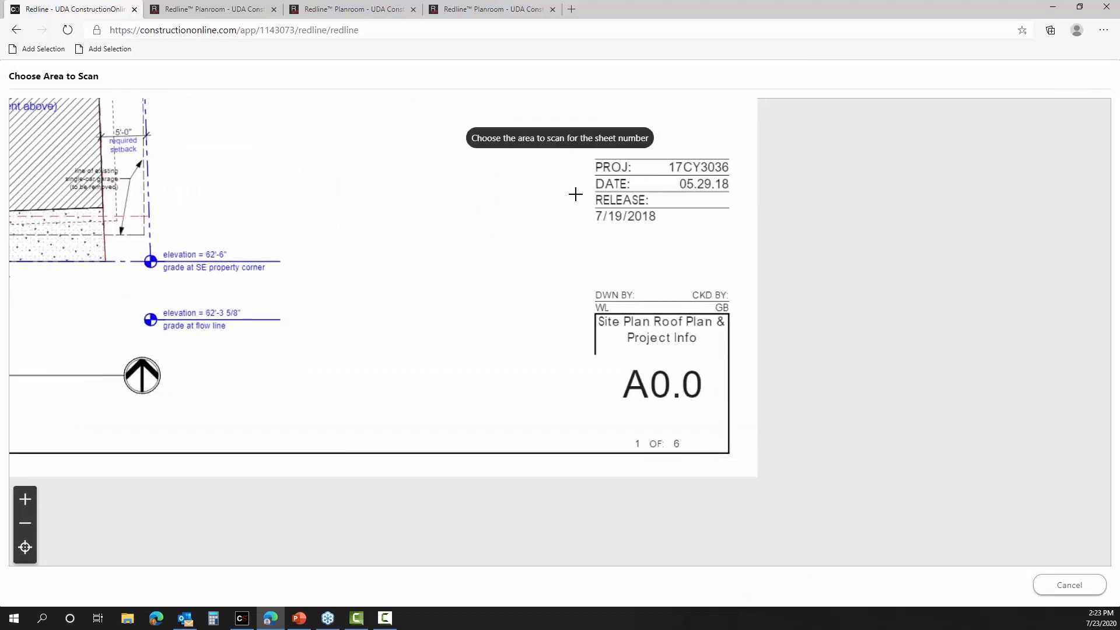
click(595, 315)
drag(595, 315, 728, 351)
click(595, 548)
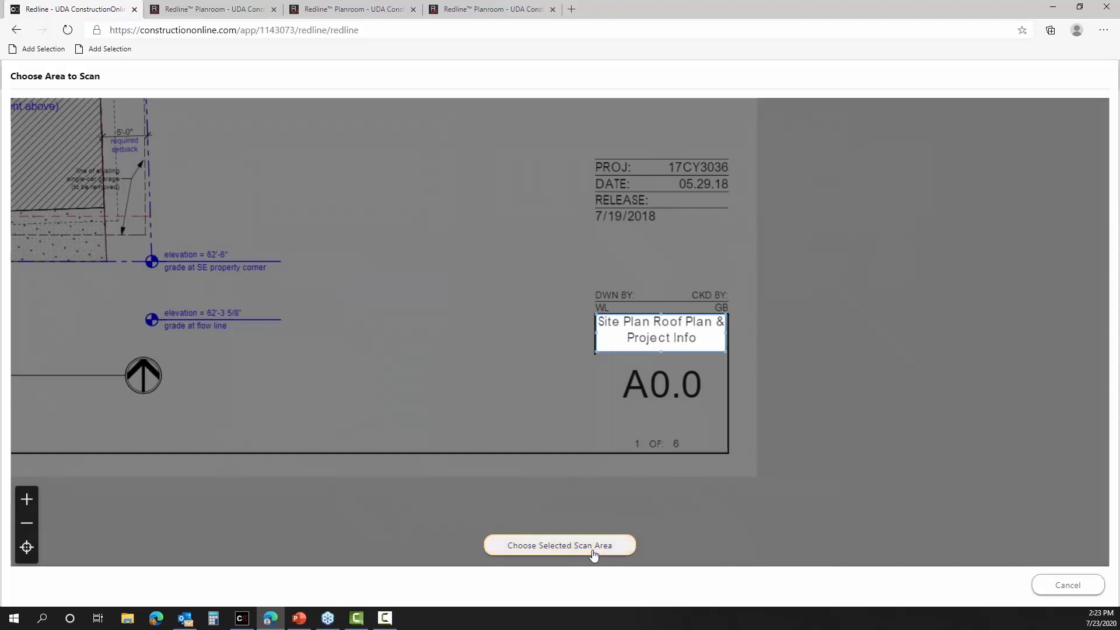
click(496, 412)
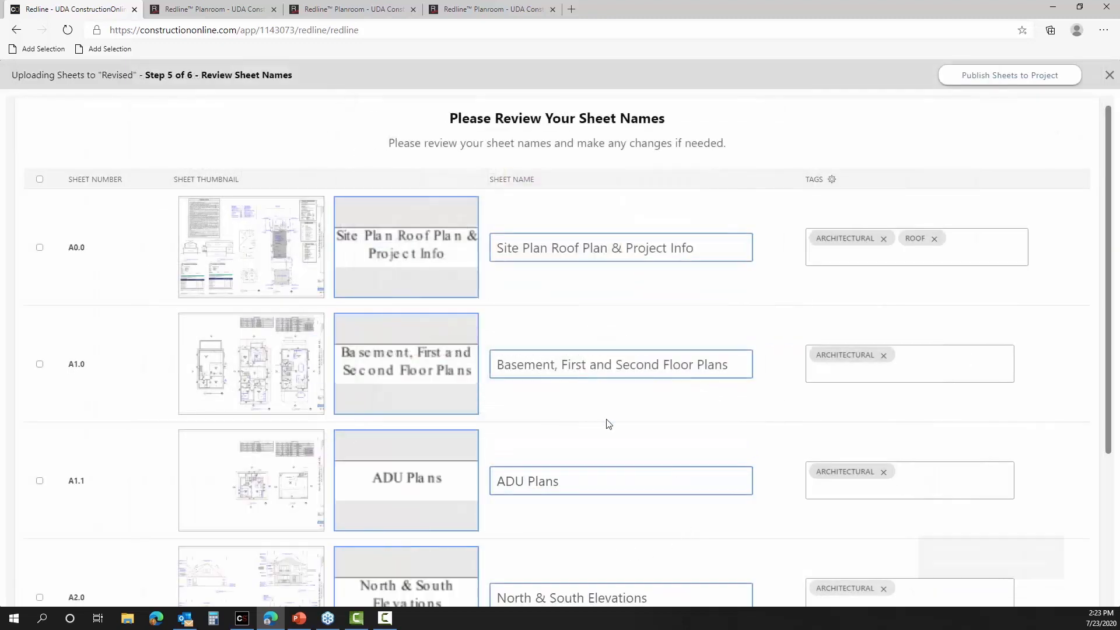
- Accept the rescanned sheet names, publish the Revised set with callout scanning, and view the published sheets
scroll(669, 418, down, 6)
click(583, 568)
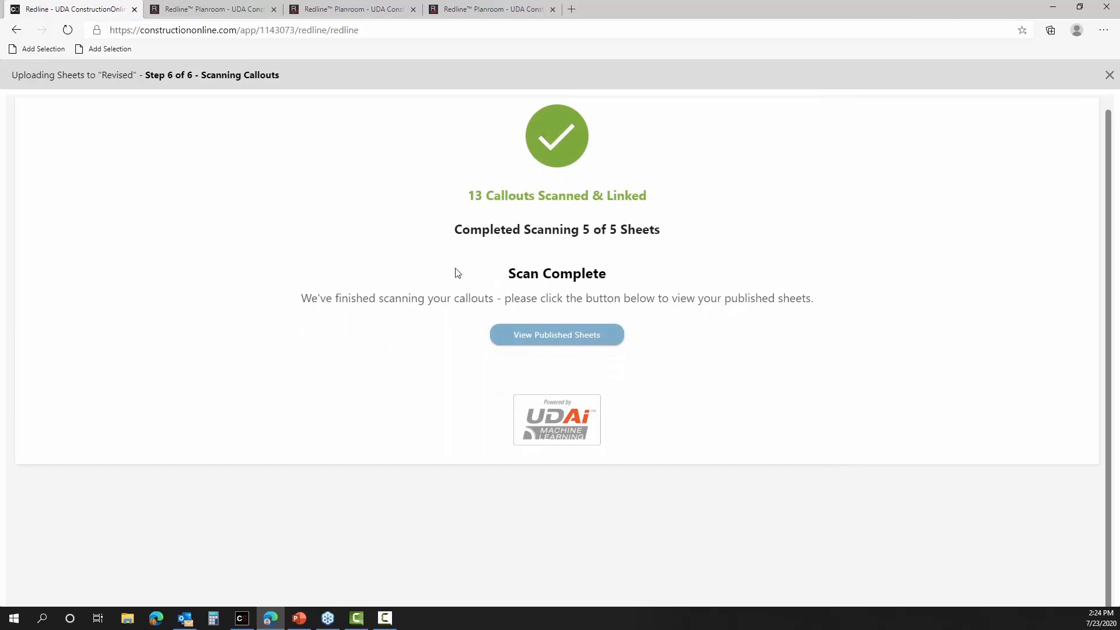
click(555, 347)
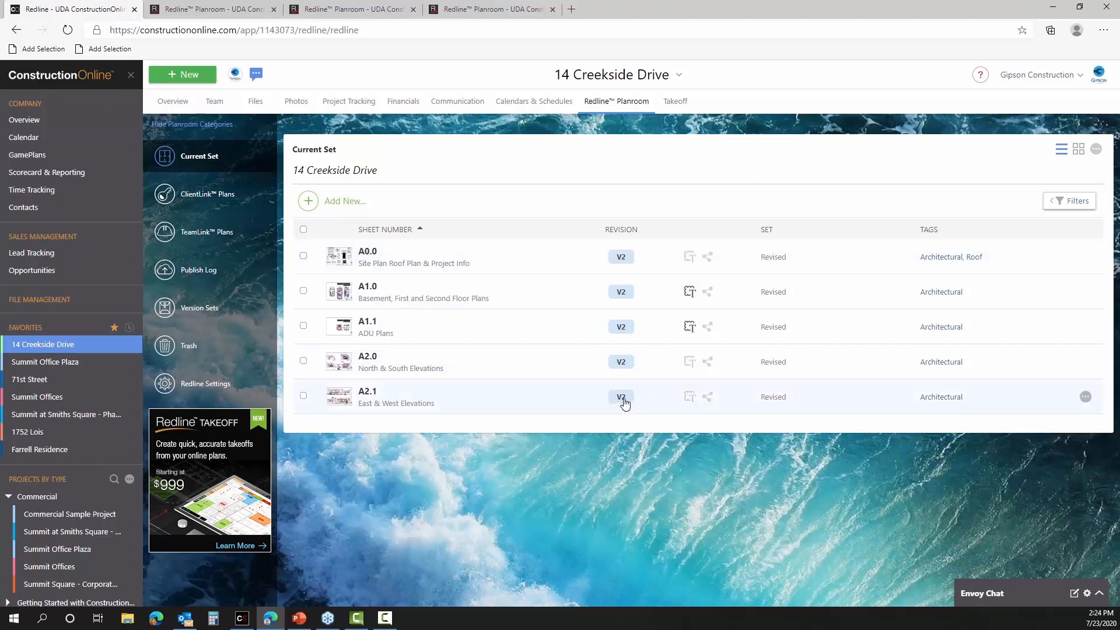
click(208, 246)
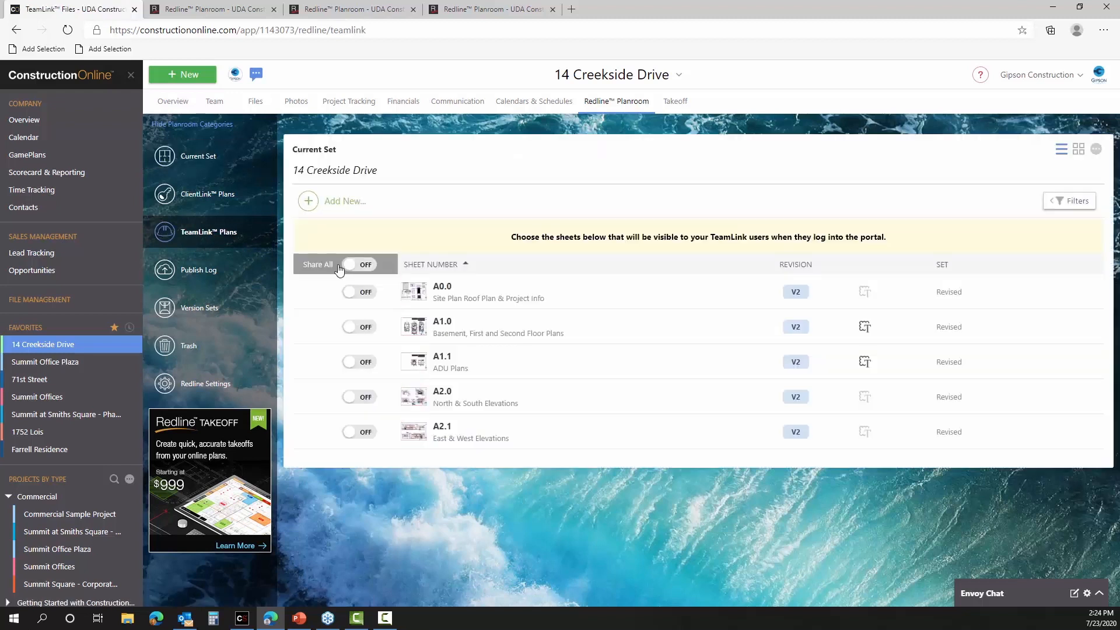
click(365, 265)
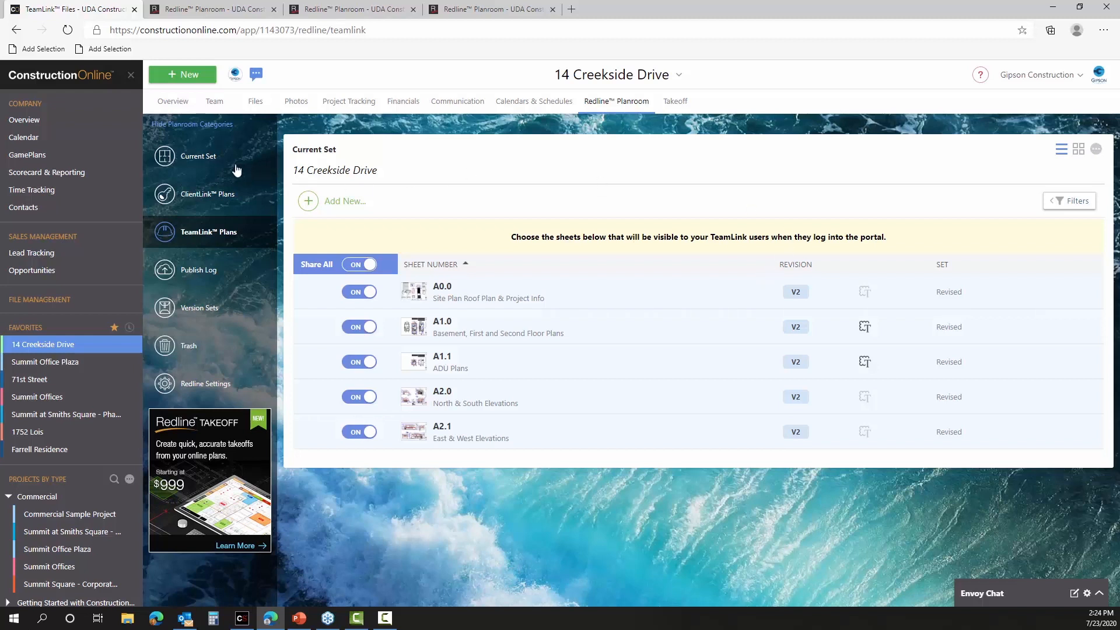
click(204, 168)
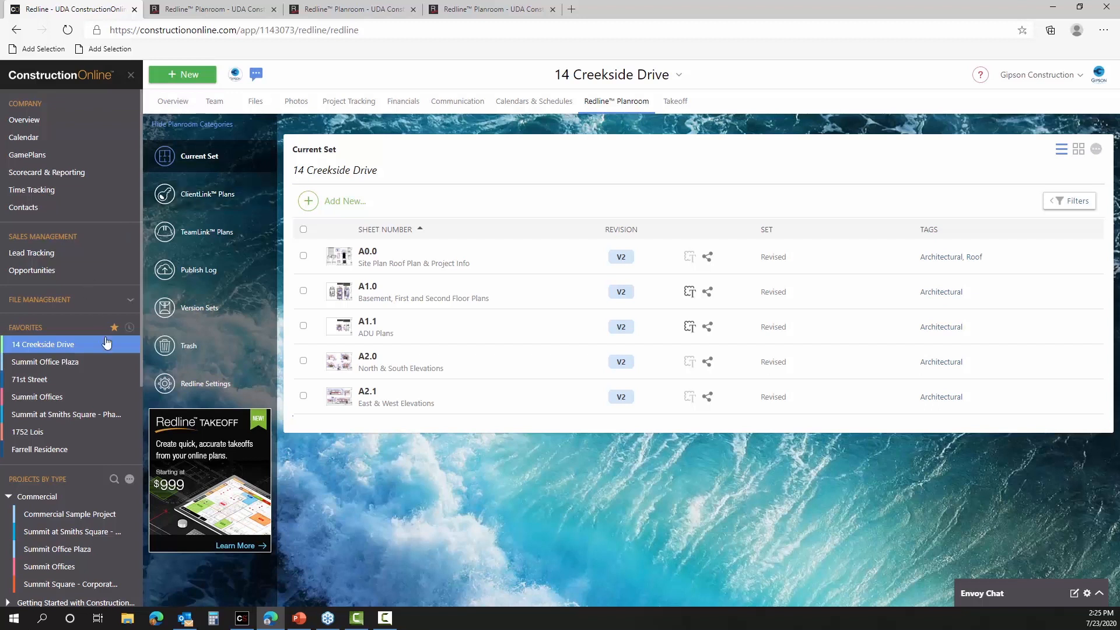
- In Summit Office Plaza, compare the Original and A-201 V2 revisions of the A-201 ceiling detail sheet
click(80, 366)
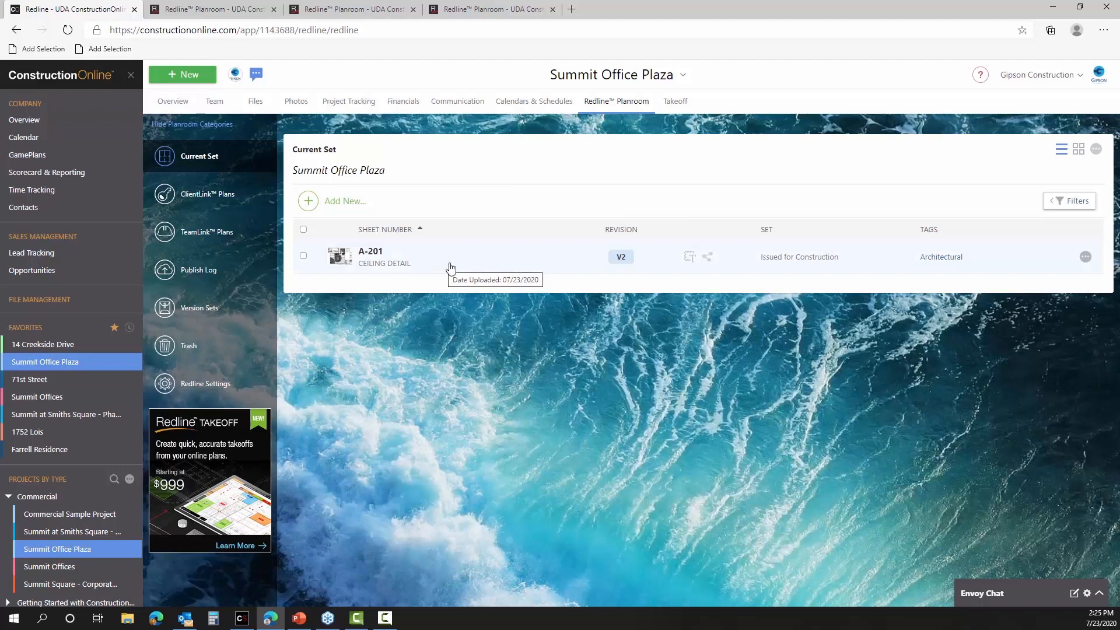
right_click(450, 268)
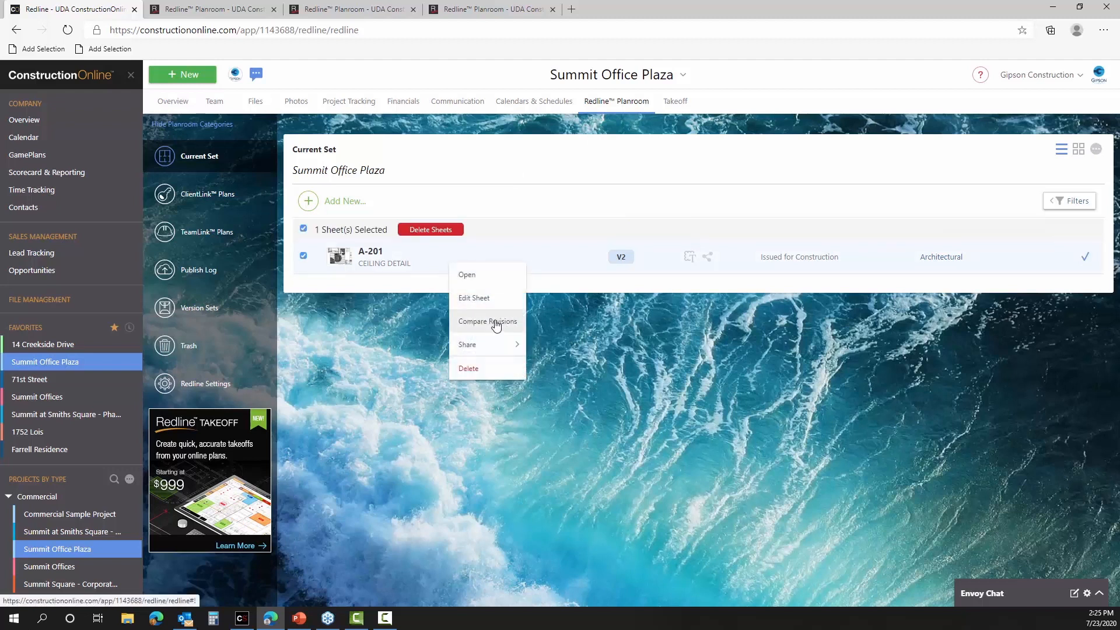
click(495, 323)
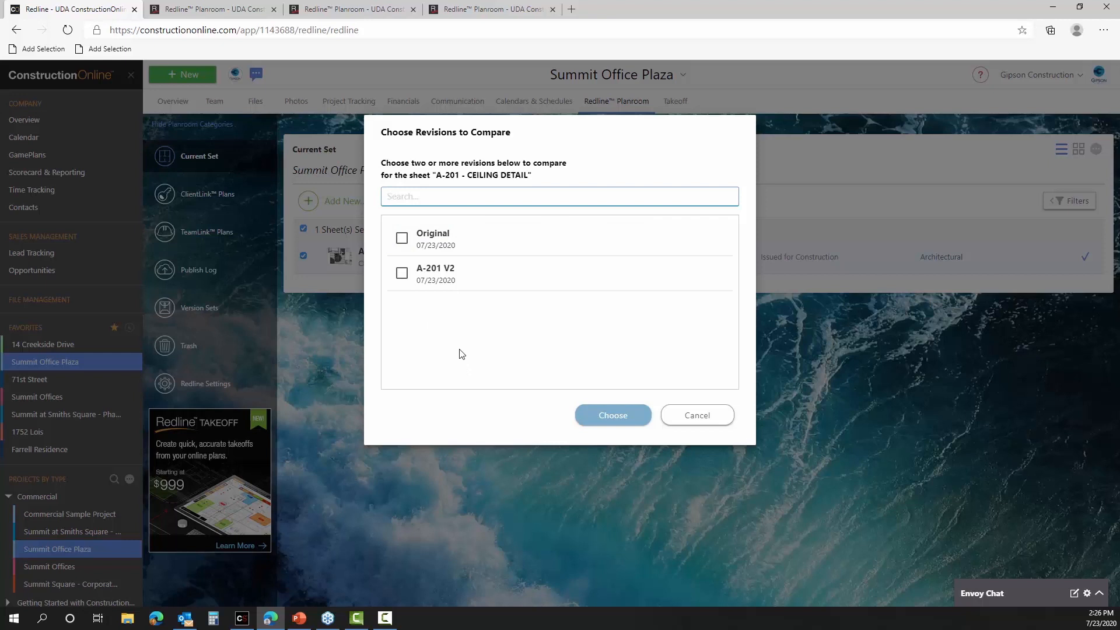
click(405, 241)
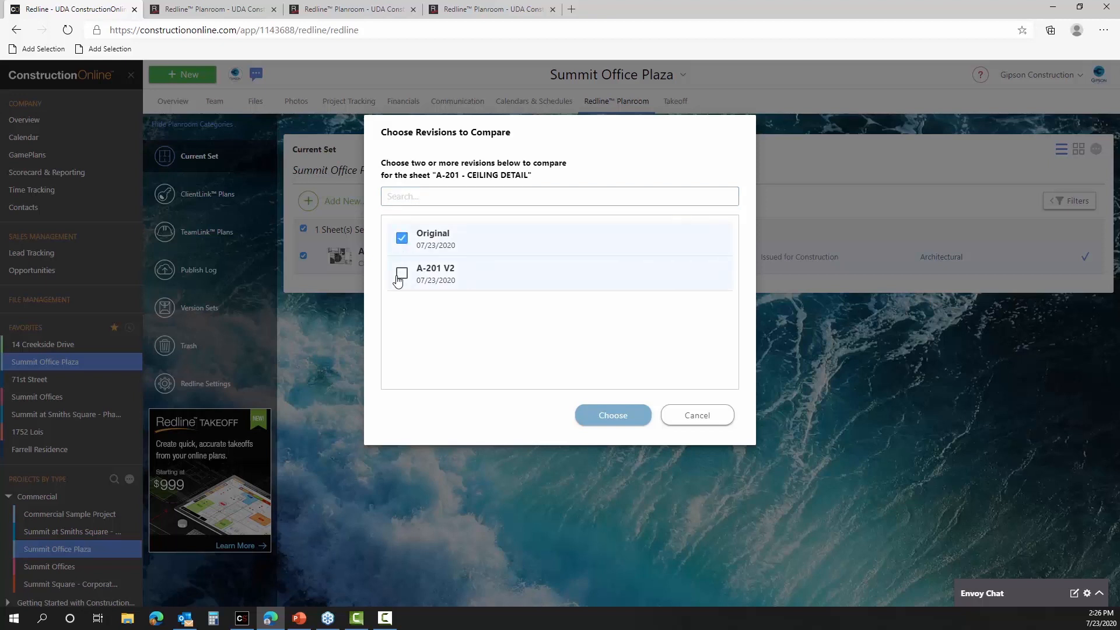
click(399, 277)
click(627, 416)
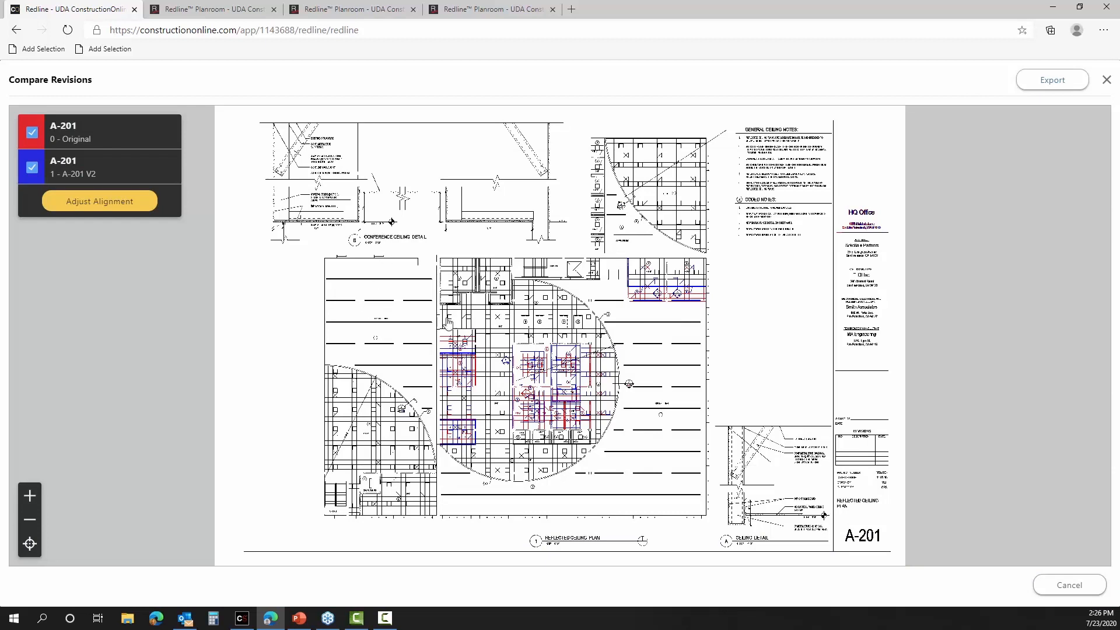
- Examine the overlaid revision differences in the offices inside the circular ceiling area and the surrounding reflected ceiling plan
scroll(559, 324, up, 5)
scroll(558, 324, down, 3)
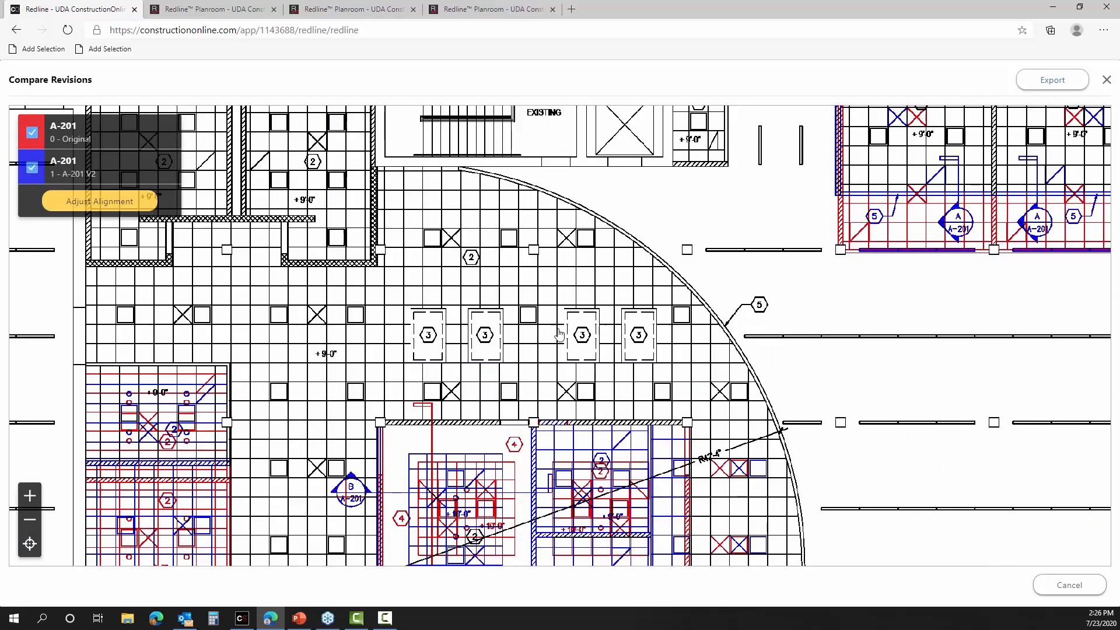
drag(559, 324, 606, 129)
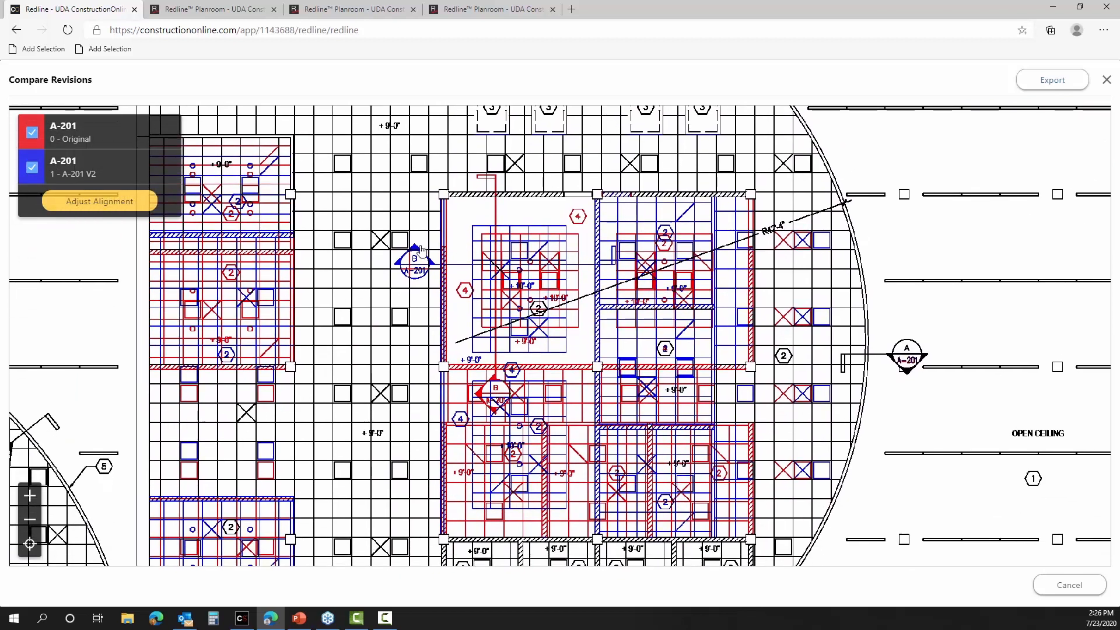
drag(419, 249, 420, 215)
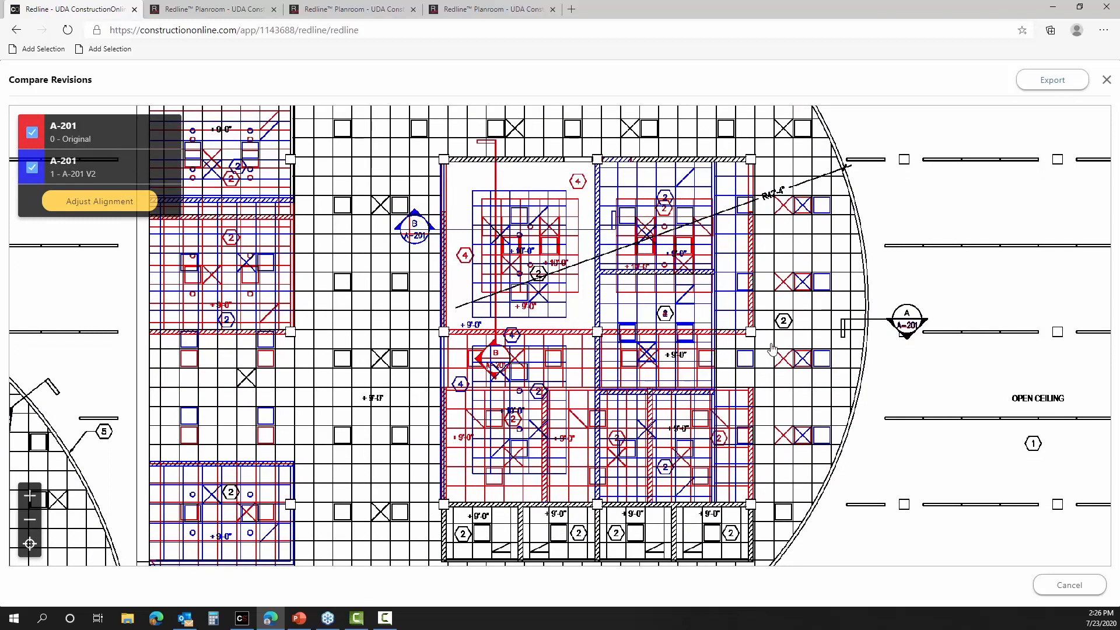
drag(847, 247, 836, 263)
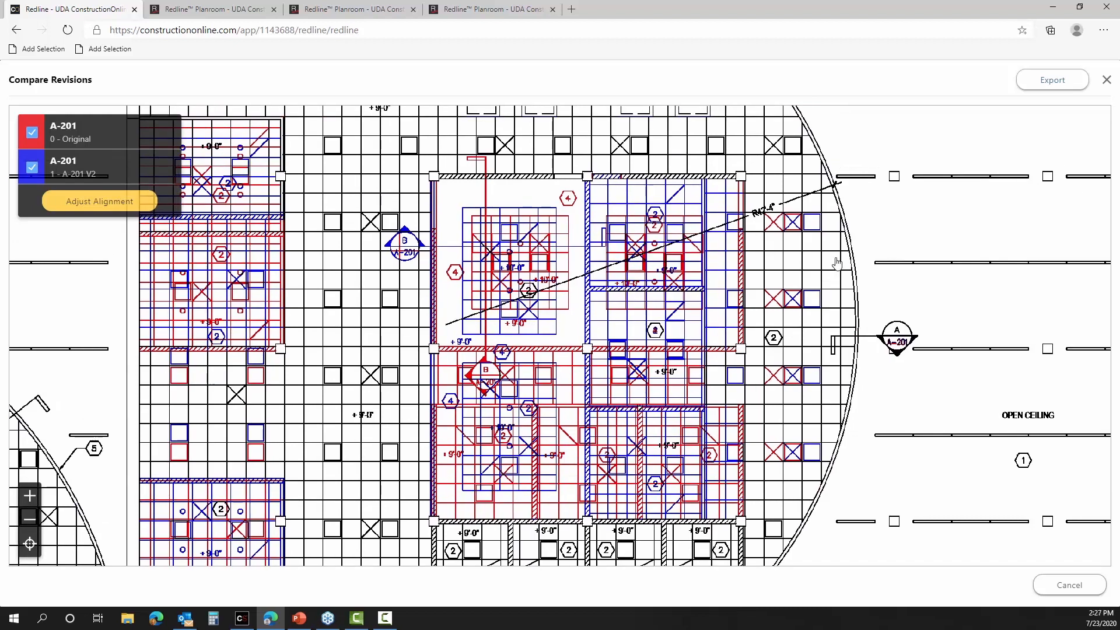
scroll(837, 263, down, 3)
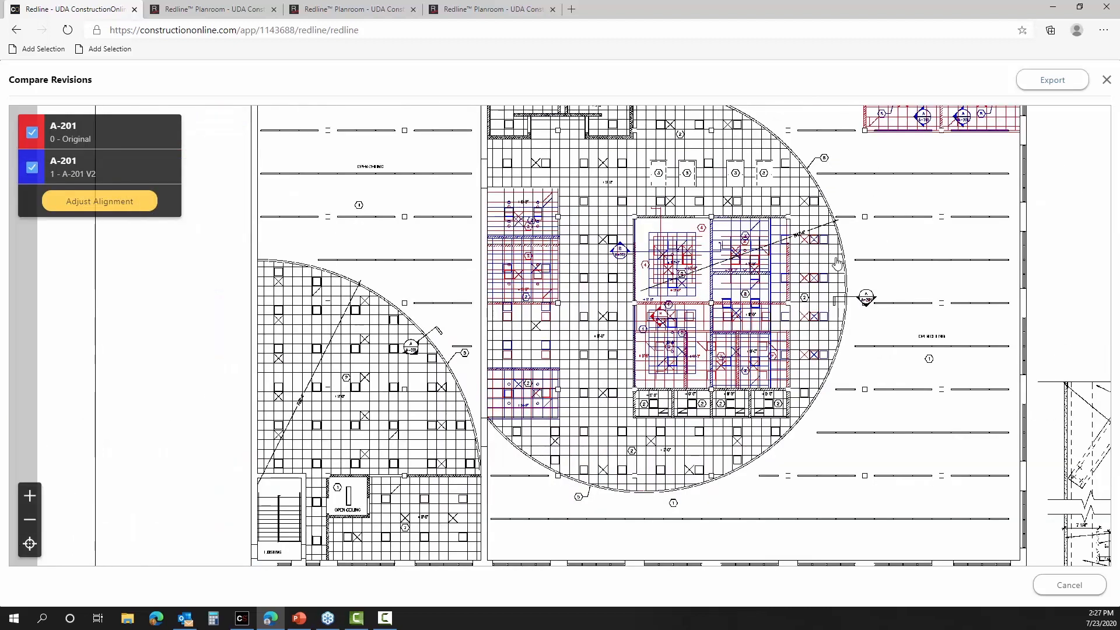
mouse_move(925, 225)
mouse_down()
mouse_move(862, 200)
mouse_move(827, 252)
mouse_up()
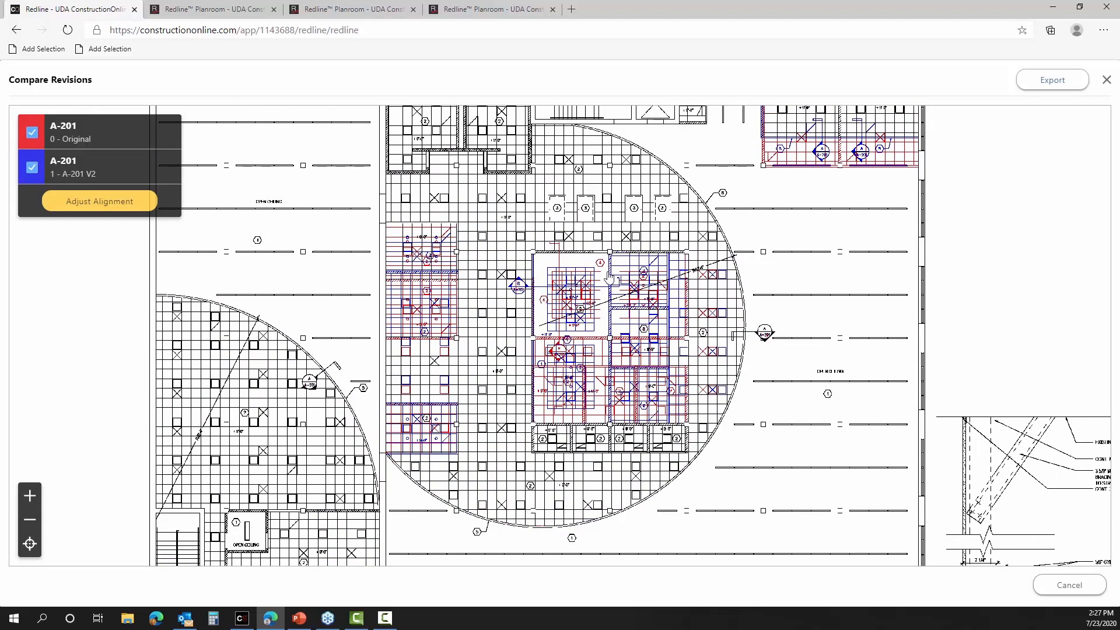
mouse_move(572, 203)
mouse_down()
mouse_move(583, 227)
mouse_move(620, 237)
mouse_move(549, 195)
mouse_move(561, 178)
mouse_up()
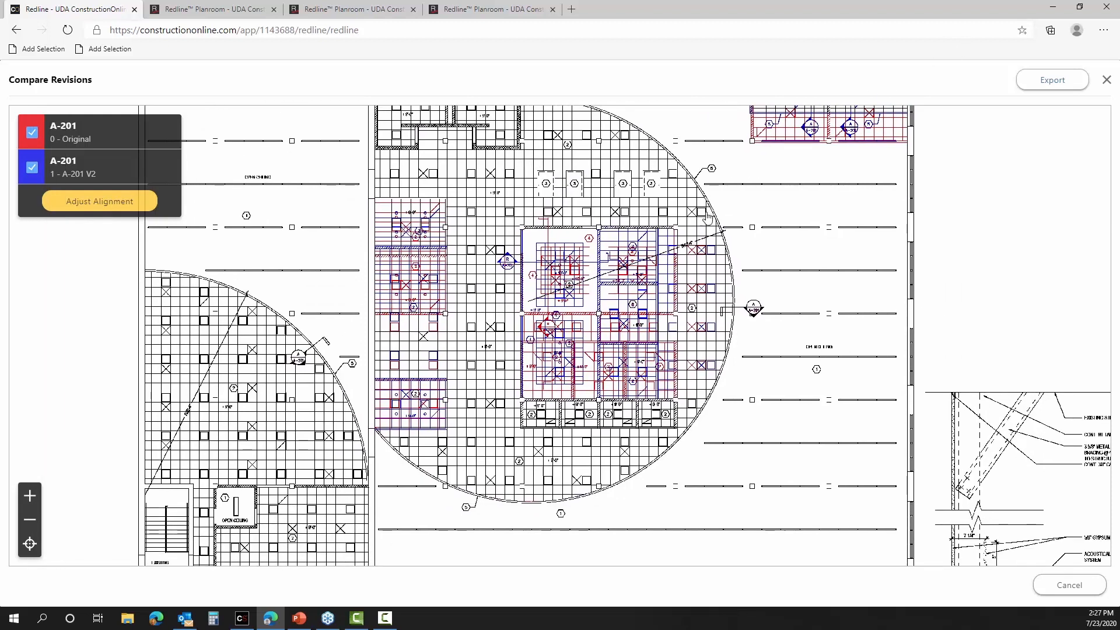
scroll(637, 334, up, 3)
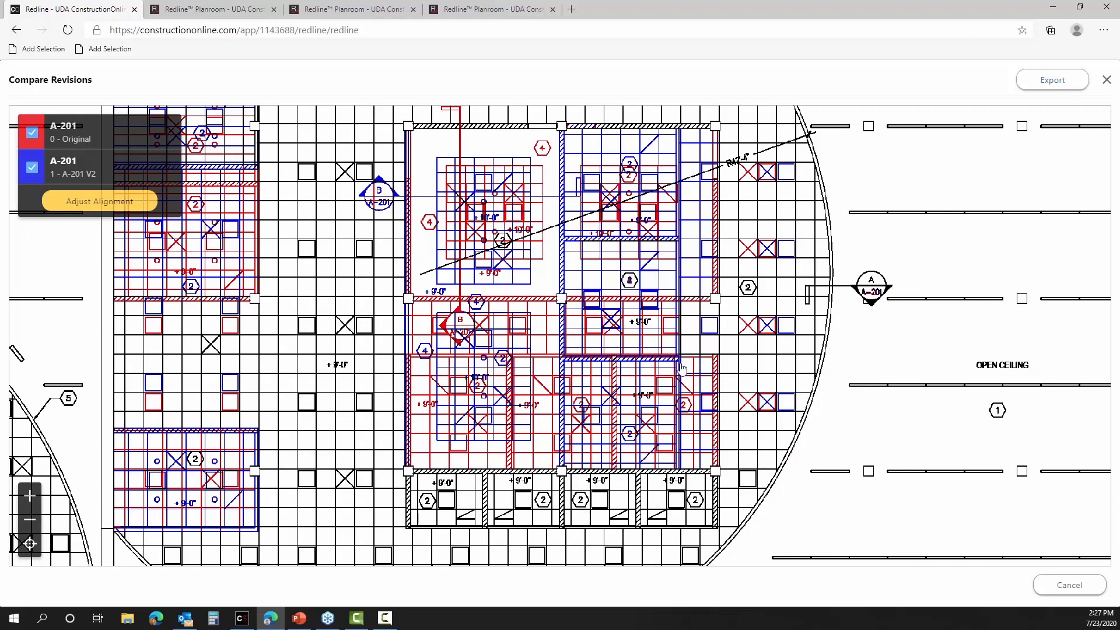
- Toggle the A-201 V2 overlay off and back on, and hide the Original to view V2 alone
click(33, 167)
click(32, 170)
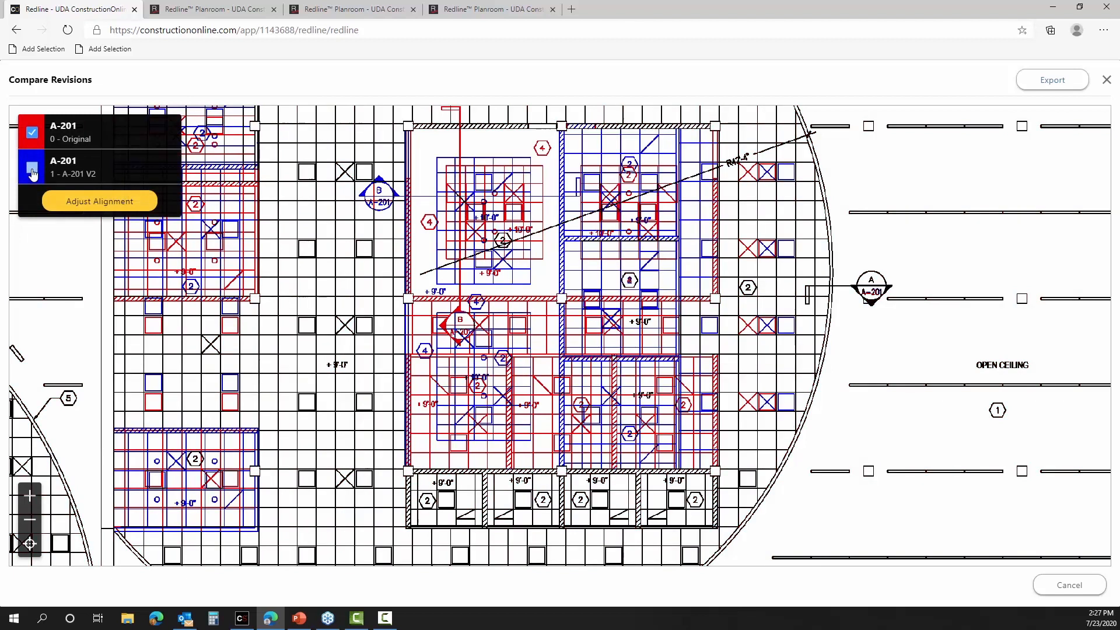
click(32, 135)
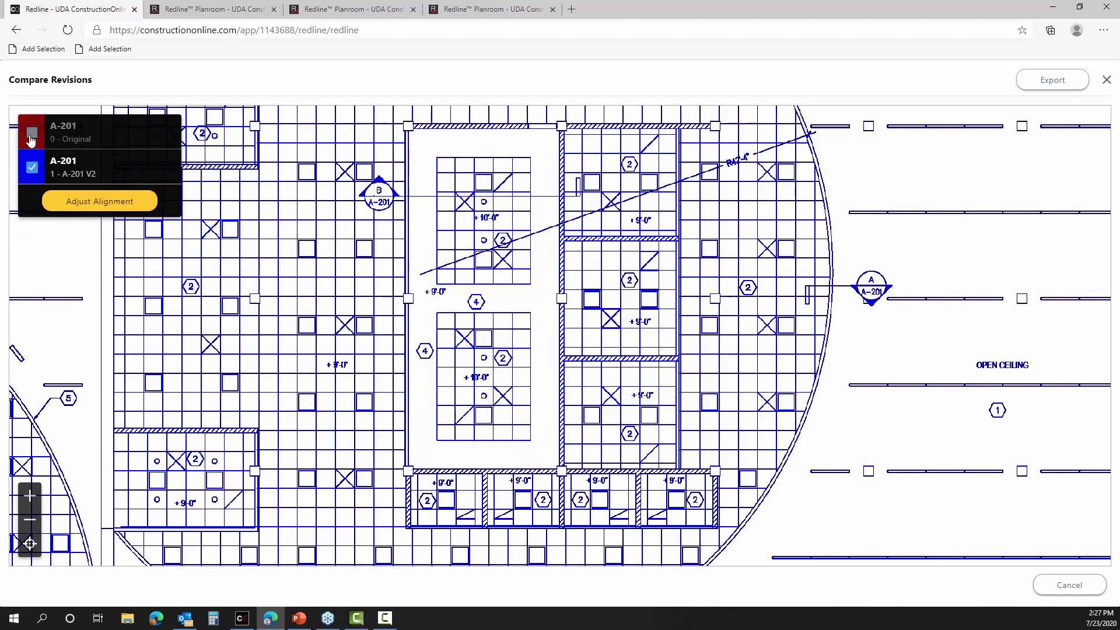
- Show the Original overlay again alongside A-201 V2 and export the revision comparison of the ceiling detail sheet
click(31, 136)
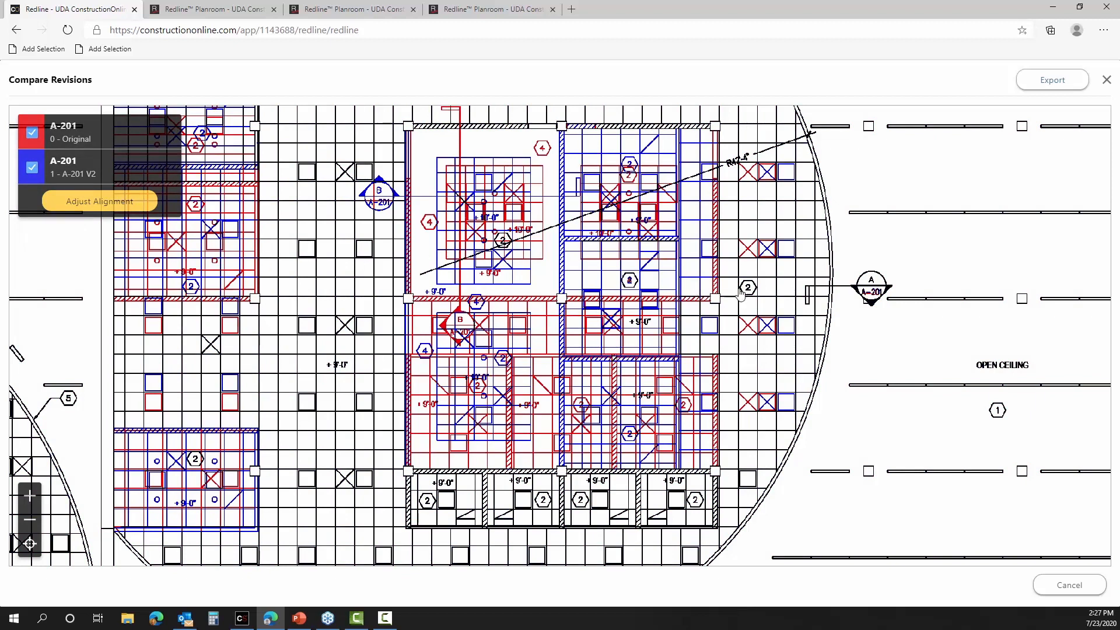
mouse_move(745, 302)
mouse_down()
mouse_move(776, 368)
mouse_move(773, 296)
mouse_up()
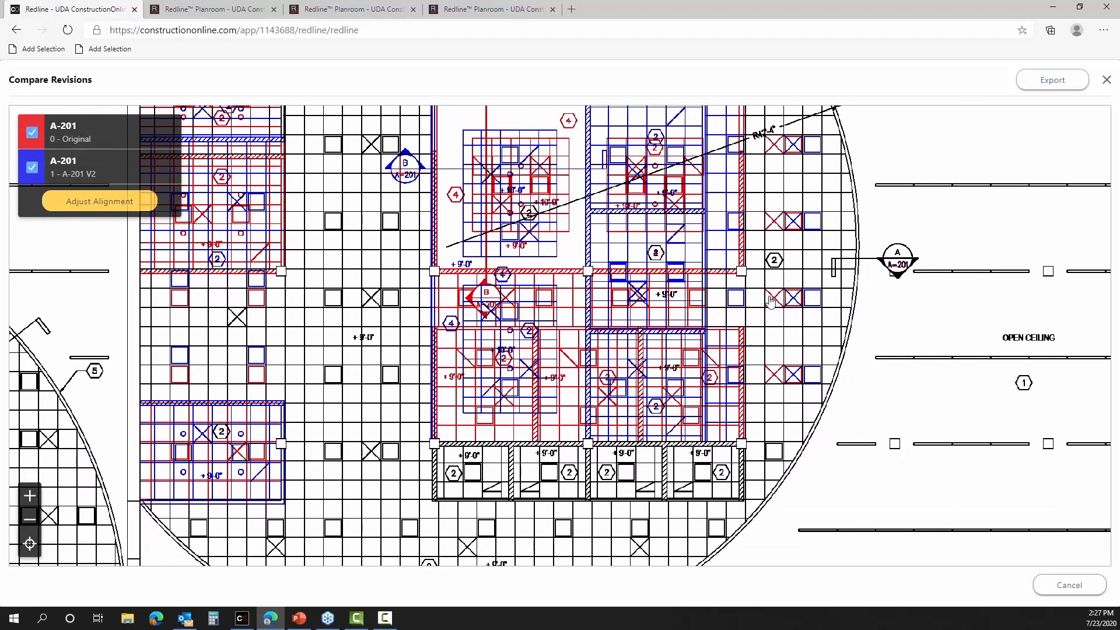
scroll(771, 299, down, 3)
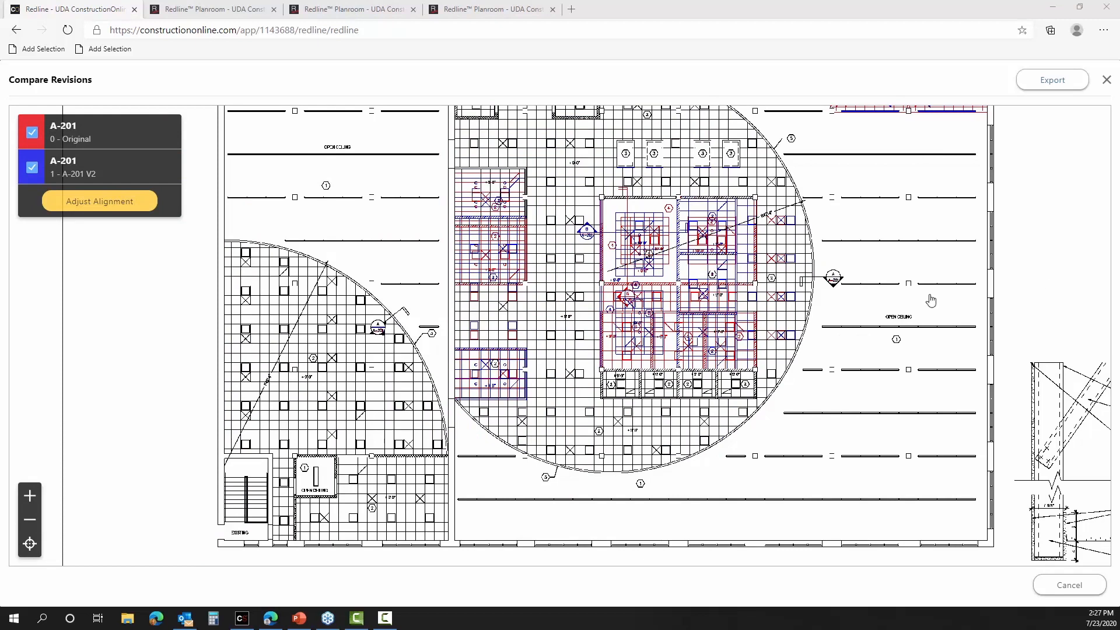
mouse_move(493, 281)
mouse_down()
mouse_move(426, 303)
mouse_move(418, 343)
mouse_up()
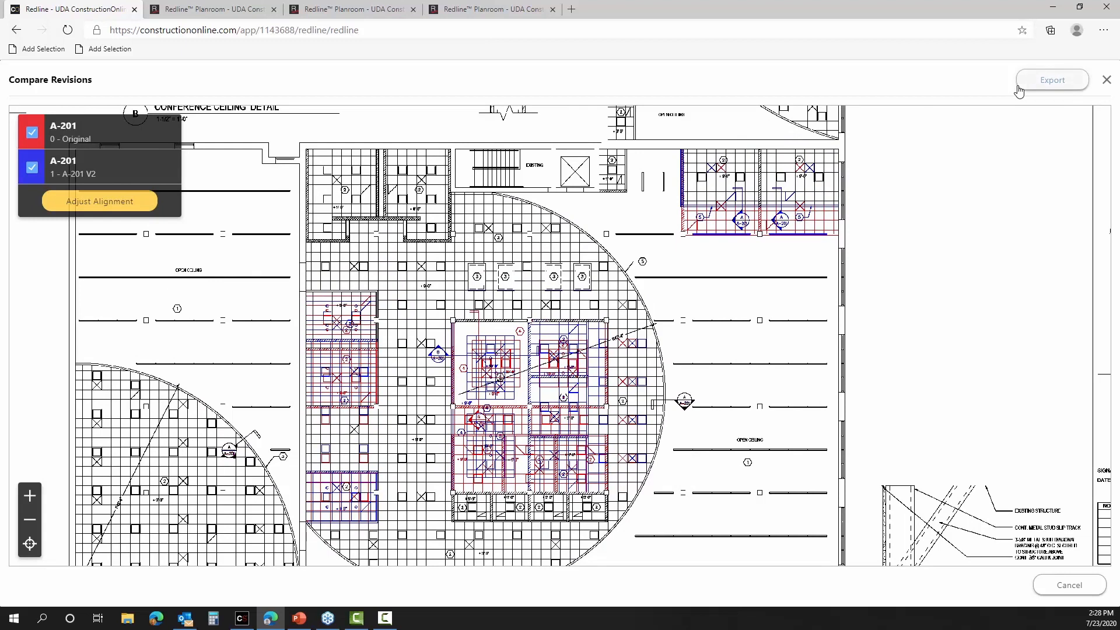
click(1048, 83)
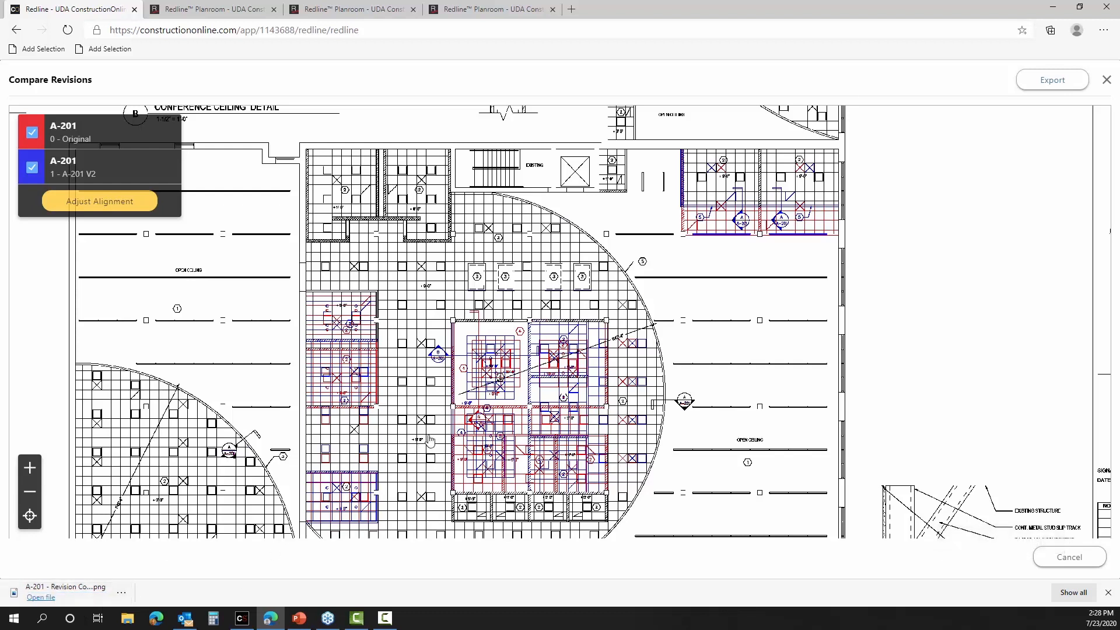
- View each A-201 revision alone, restore both overlays, and examine the differences in the offices inside the circular ceiling area
drag(412, 287, 466, 181)
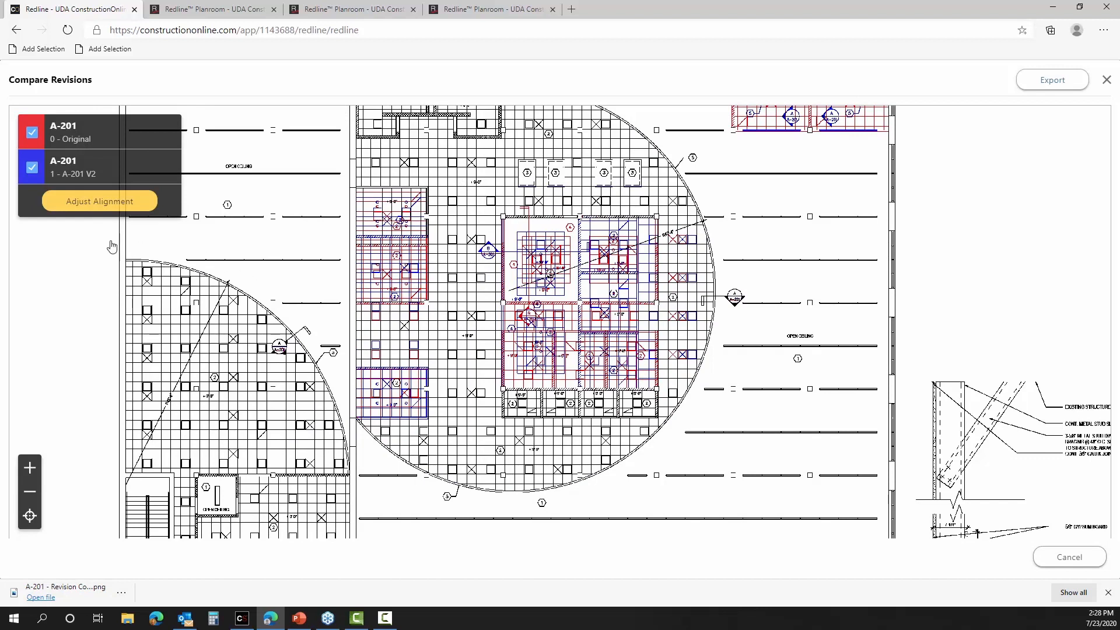
click(32, 133)
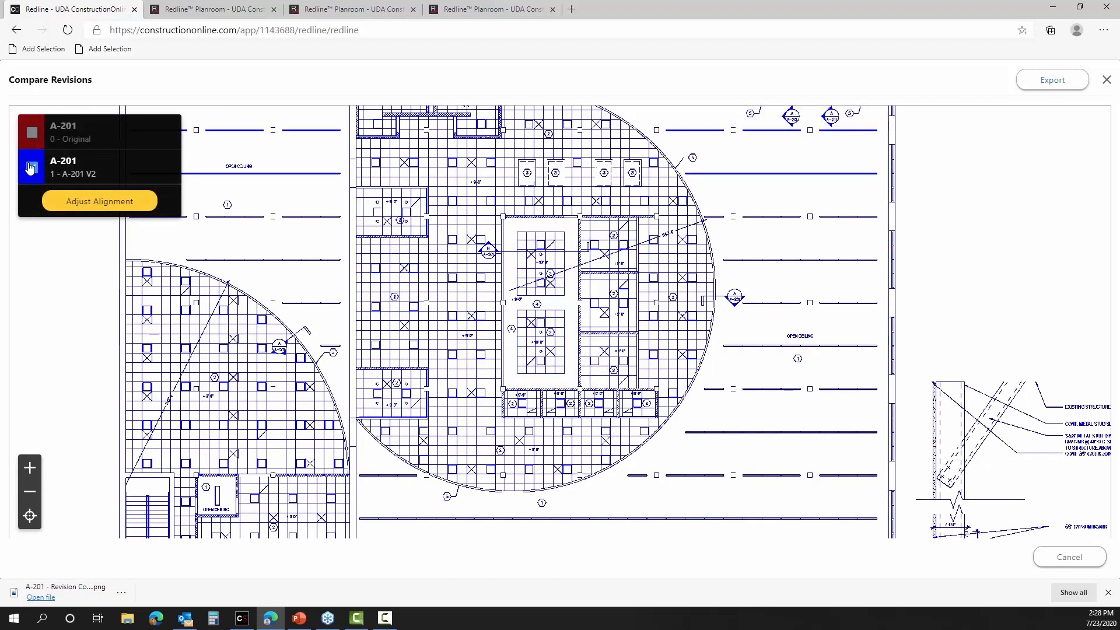
click(32, 133)
click(32, 168)
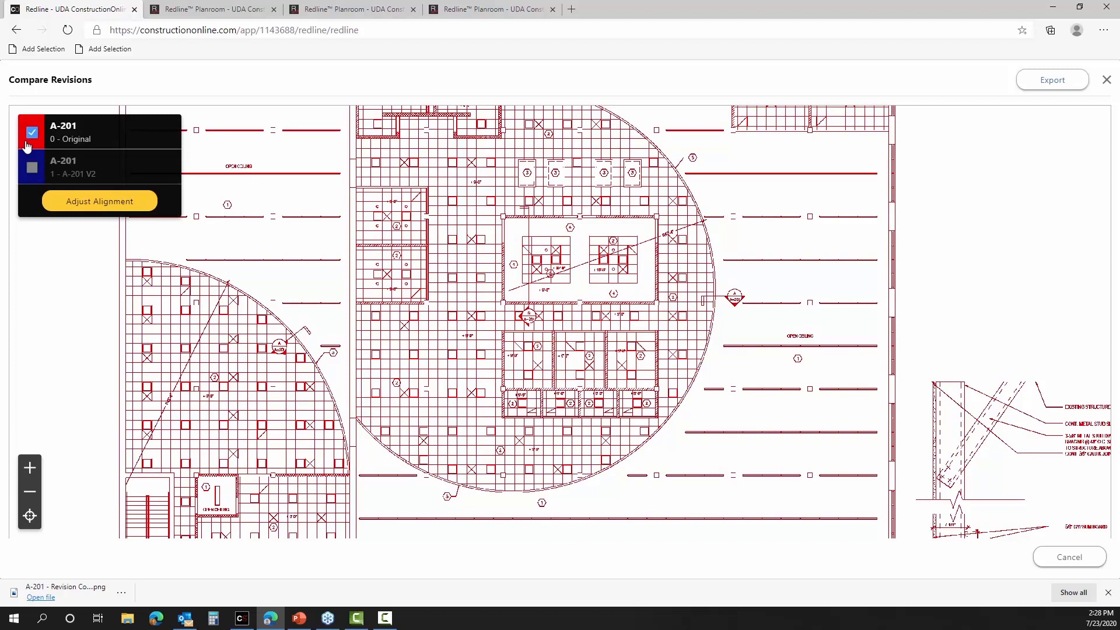
click(33, 171)
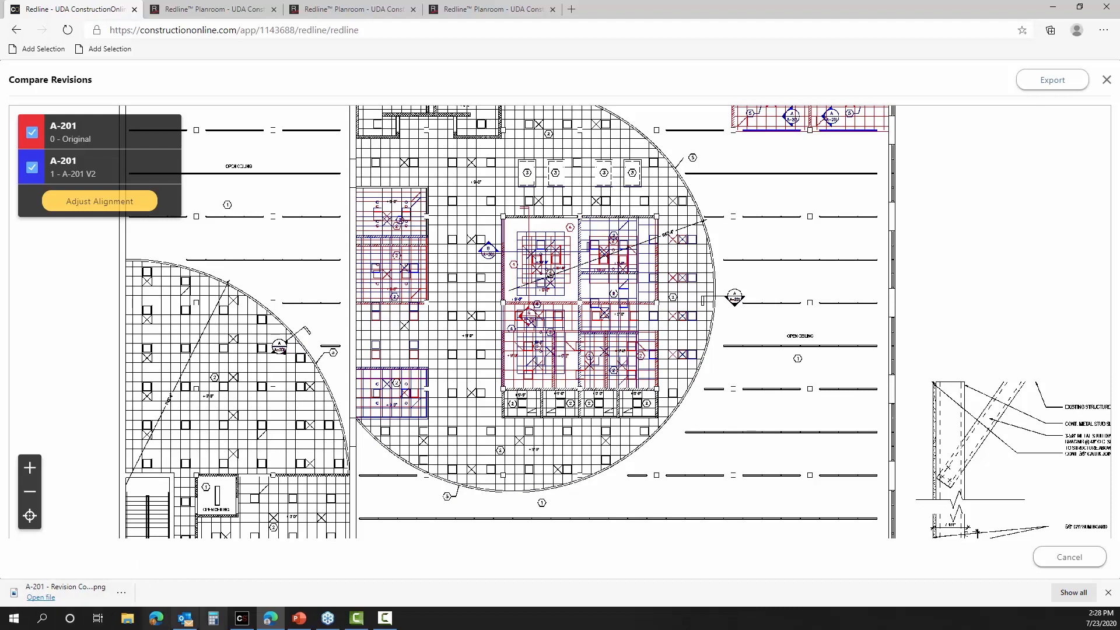
scroll(476, 401, up, 6)
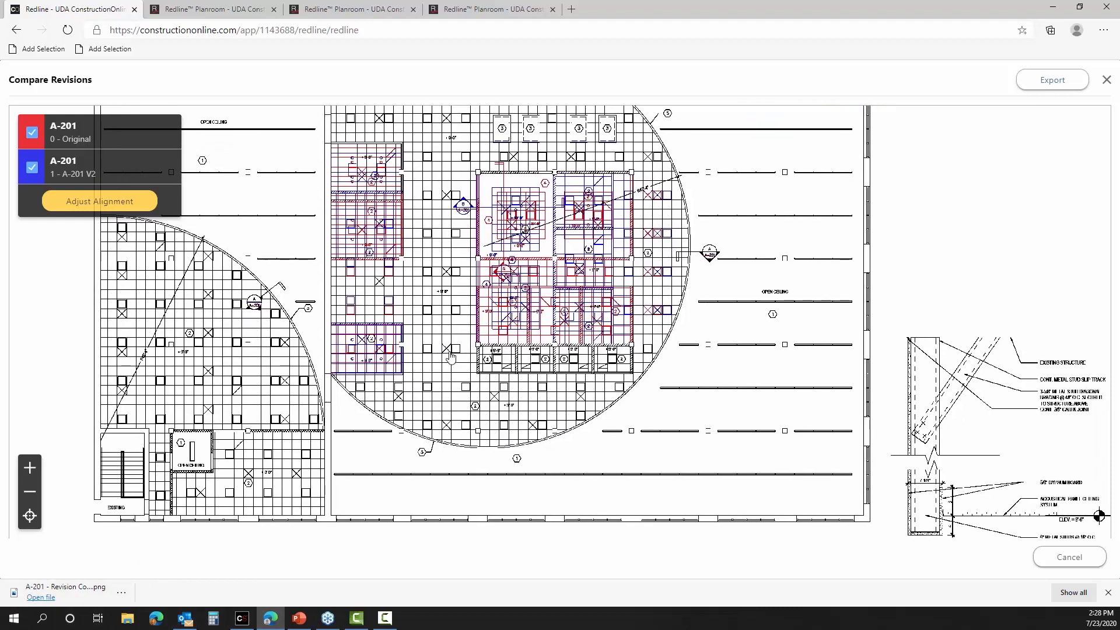
scroll(520, 352, down, 3)
scroll(610, 272, down, 2)
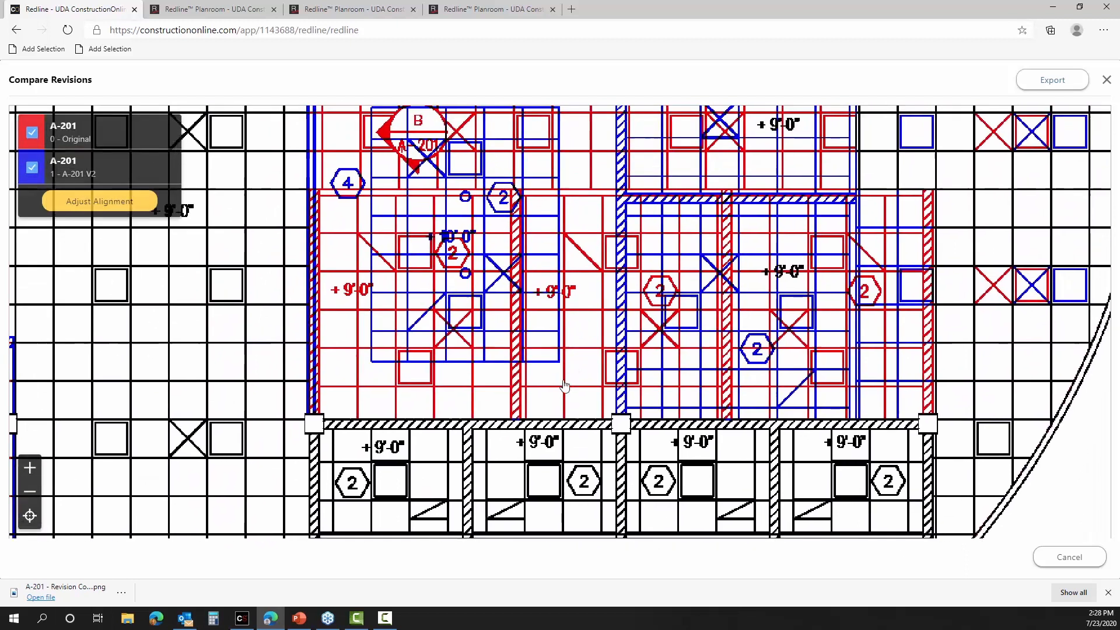
scroll(543, 416, up, 2)
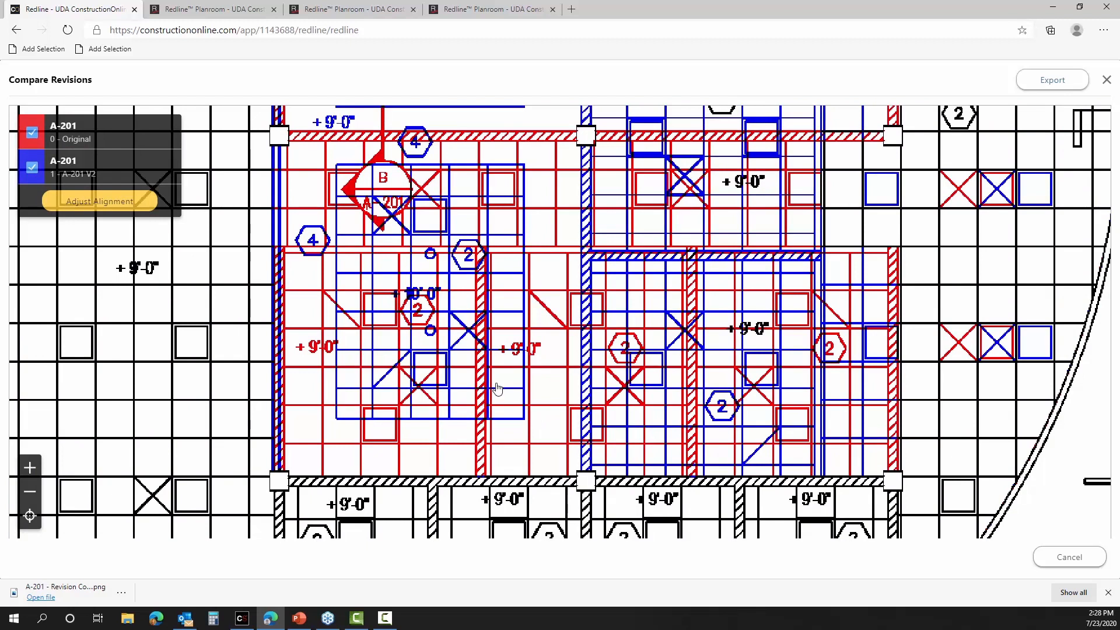
scroll(482, 397, down, 2)
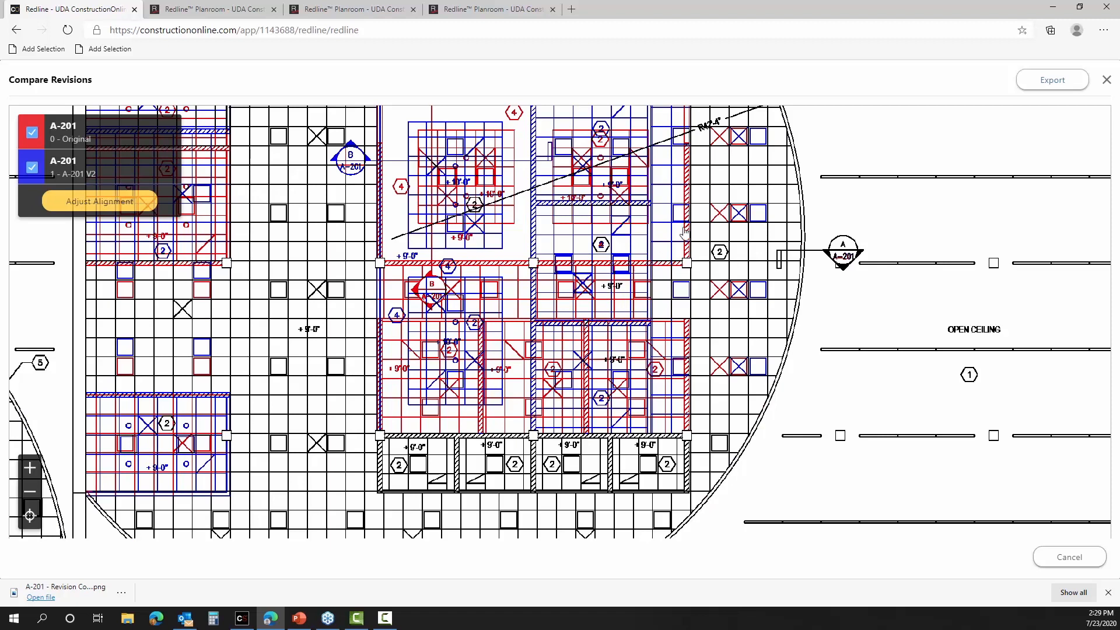
click(1106, 81)
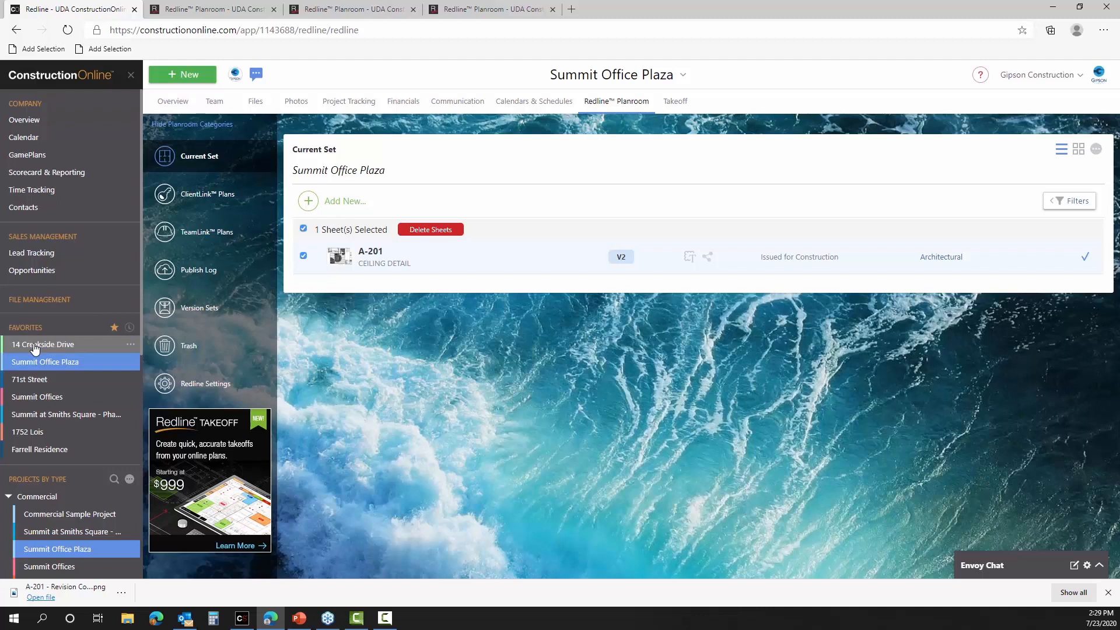
click(35, 348)
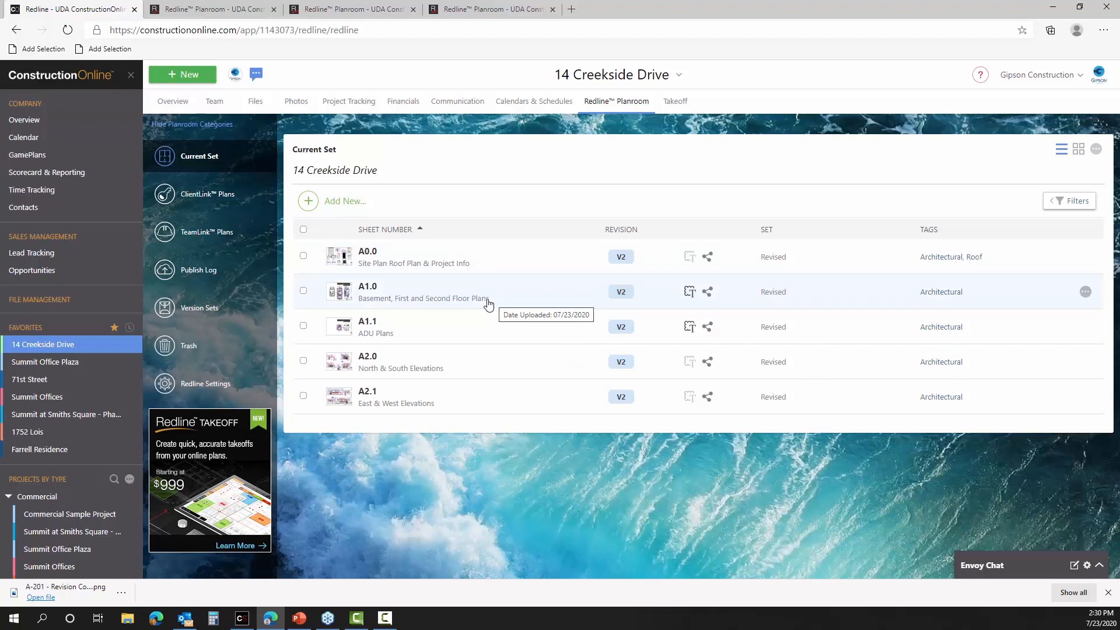
click(463, 302)
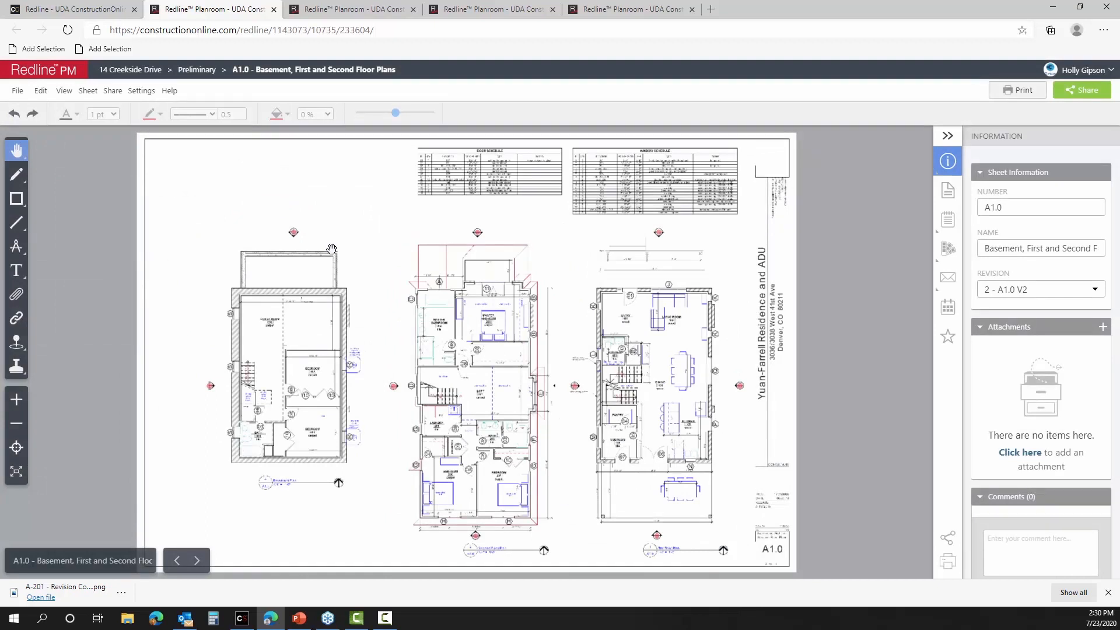
- Draw a revision cloud around the upper part of the basement plan, leaving its details blank
mouse_move(15, 201)
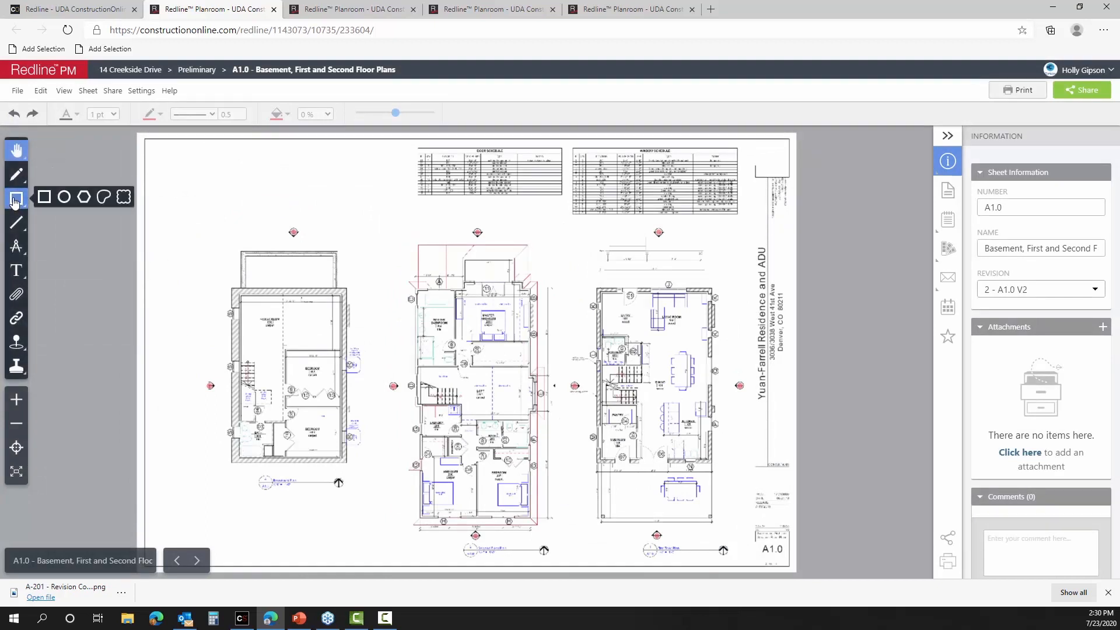
click(123, 197)
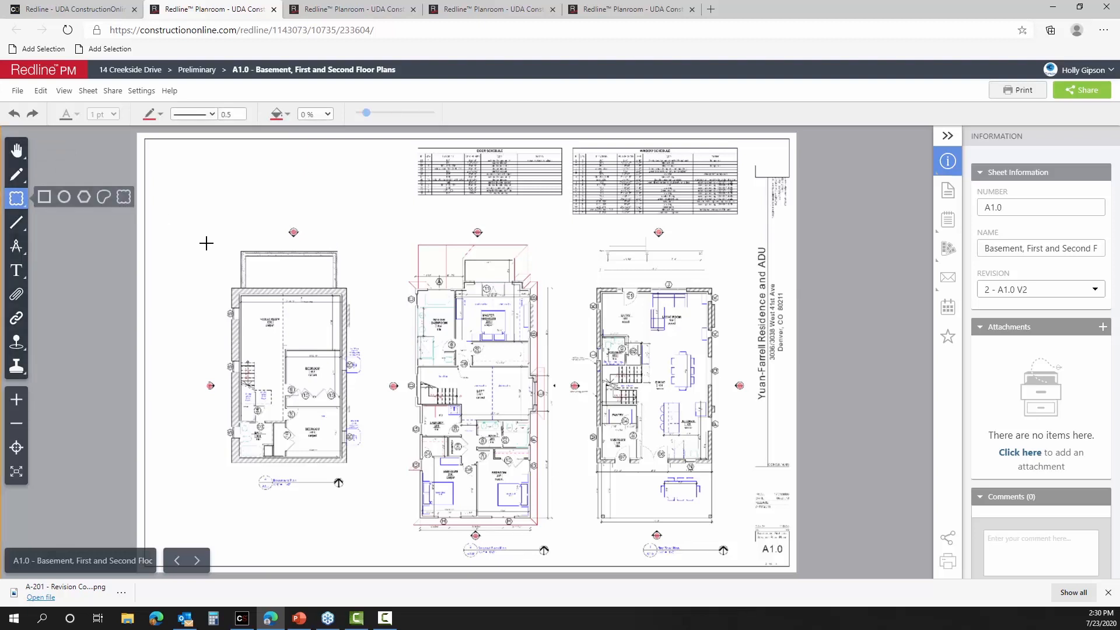
drag(206, 232, 374, 331)
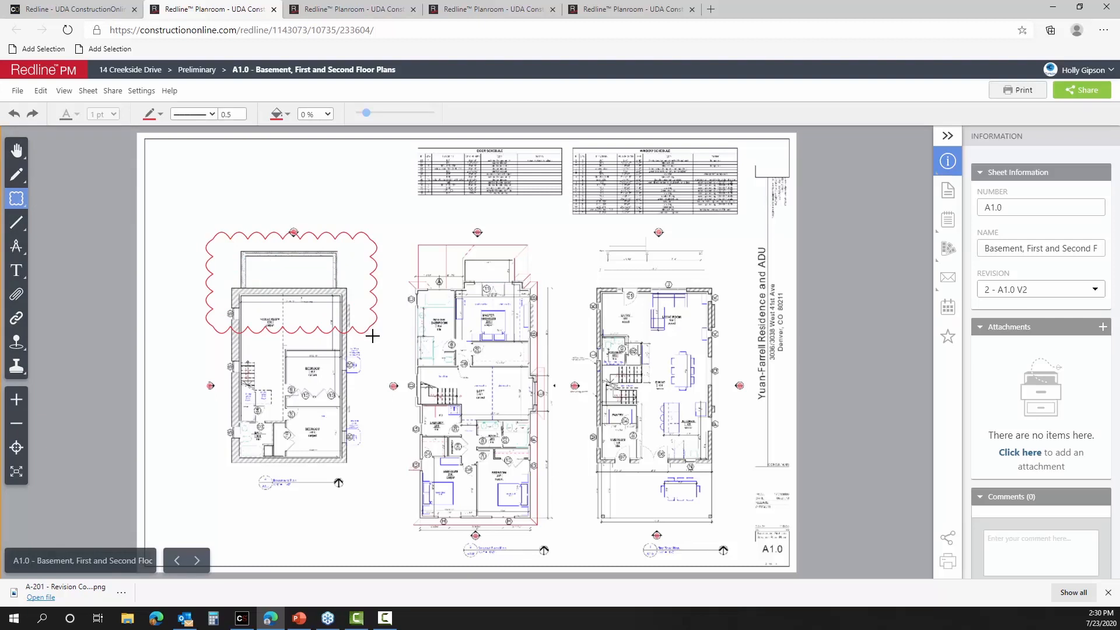
click(288, 334)
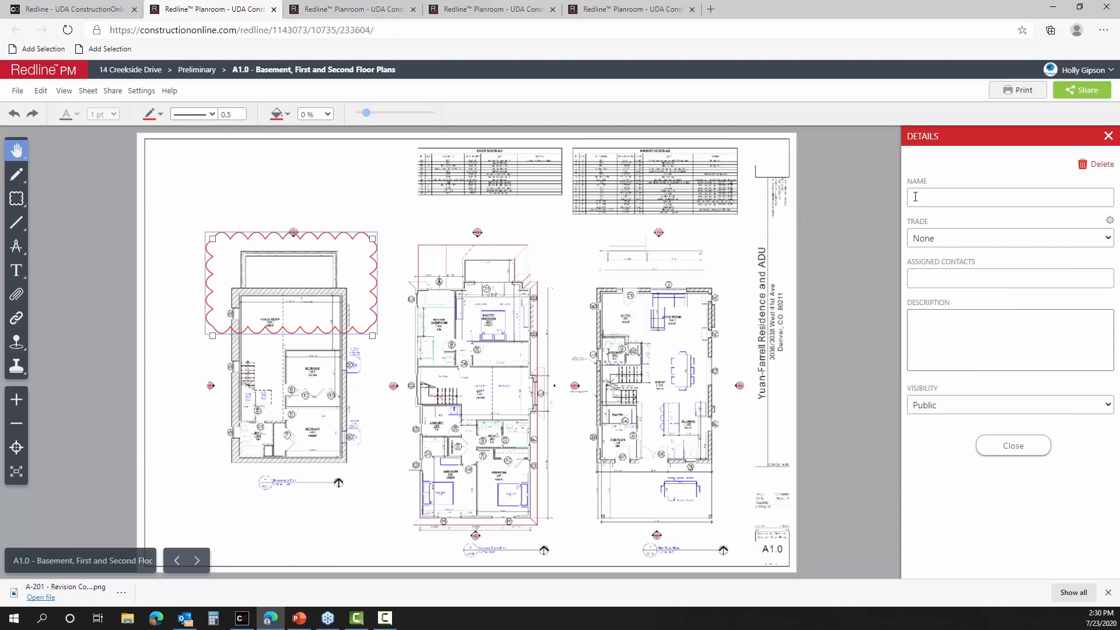
click(1108, 136)
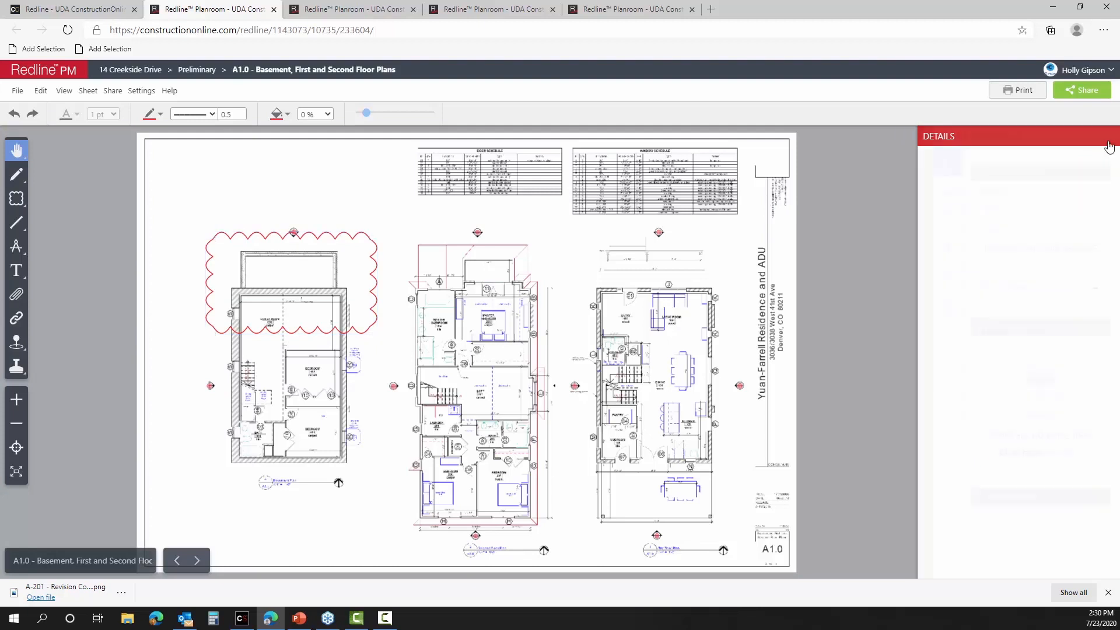
- Add a callout above the basement plan, then move its text box to the sheet's upper-left corner and enlarge it
click(14, 276)
click(64, 269)
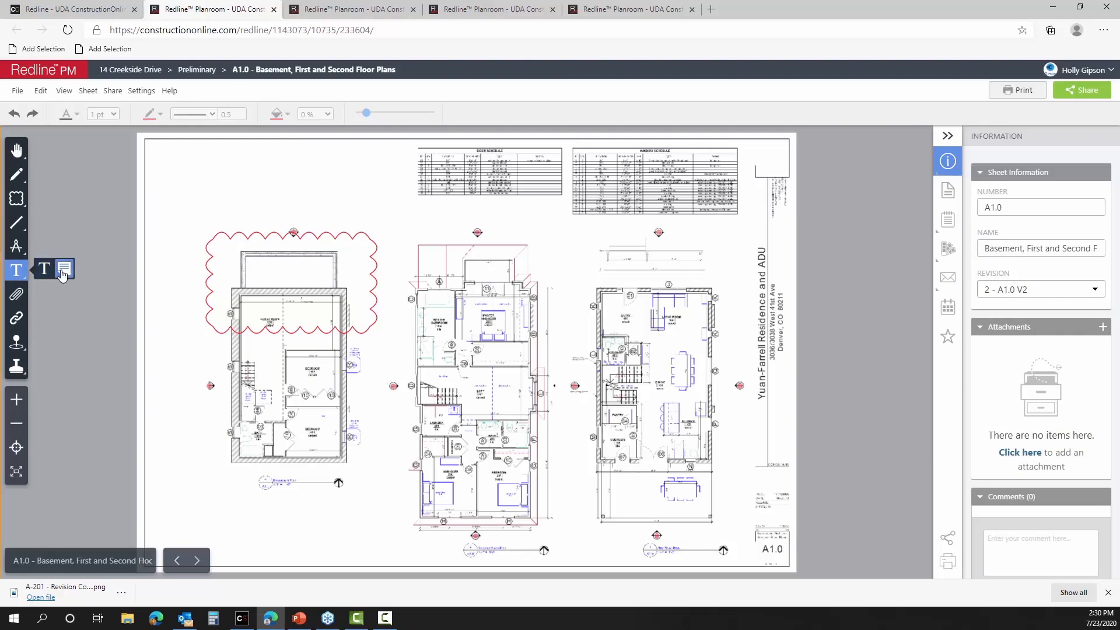
drag(203, 177, 303, 161)
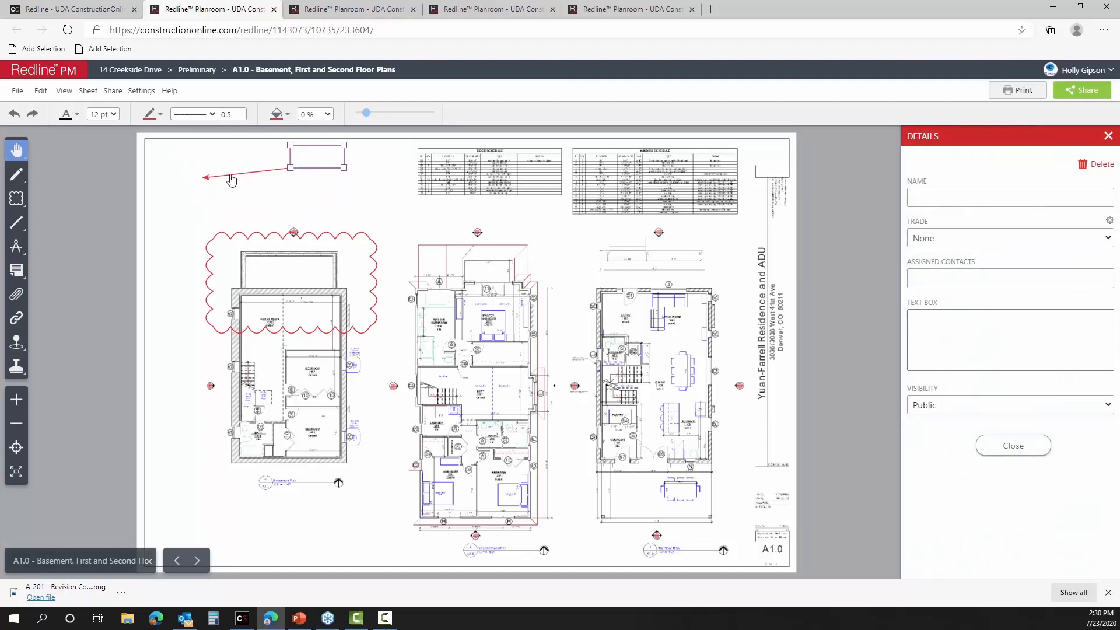
drag(205, 182, 214, 199)
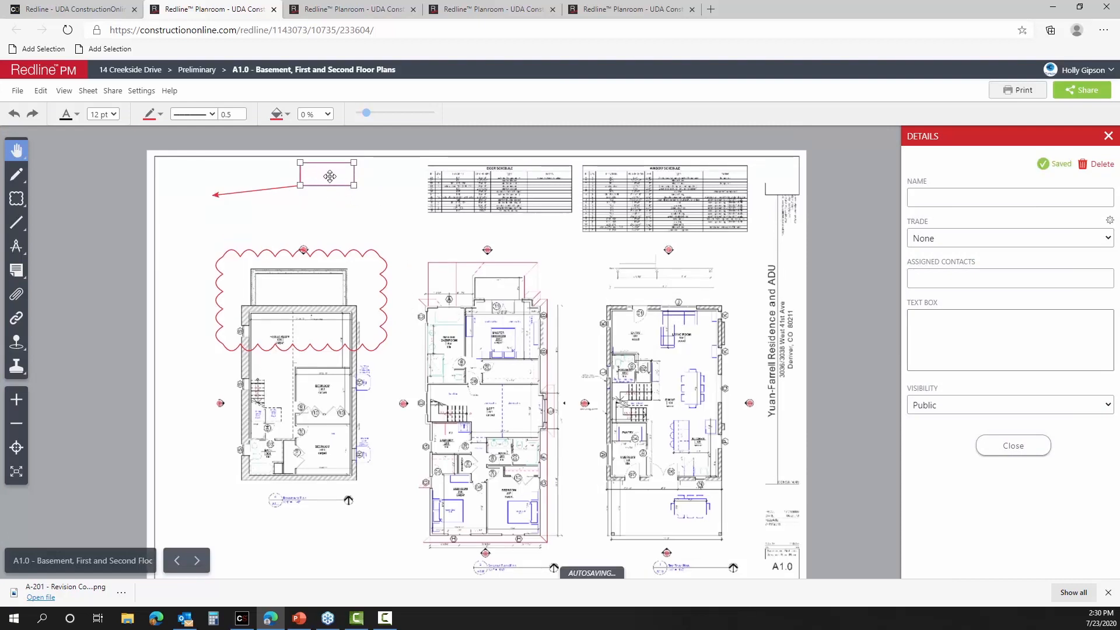
mouse_move(329, 175)
mouse_down()
mouse_move(105, 162)
mouse_move(149, 158)
mouse_move(157, 143)
mouse_up()
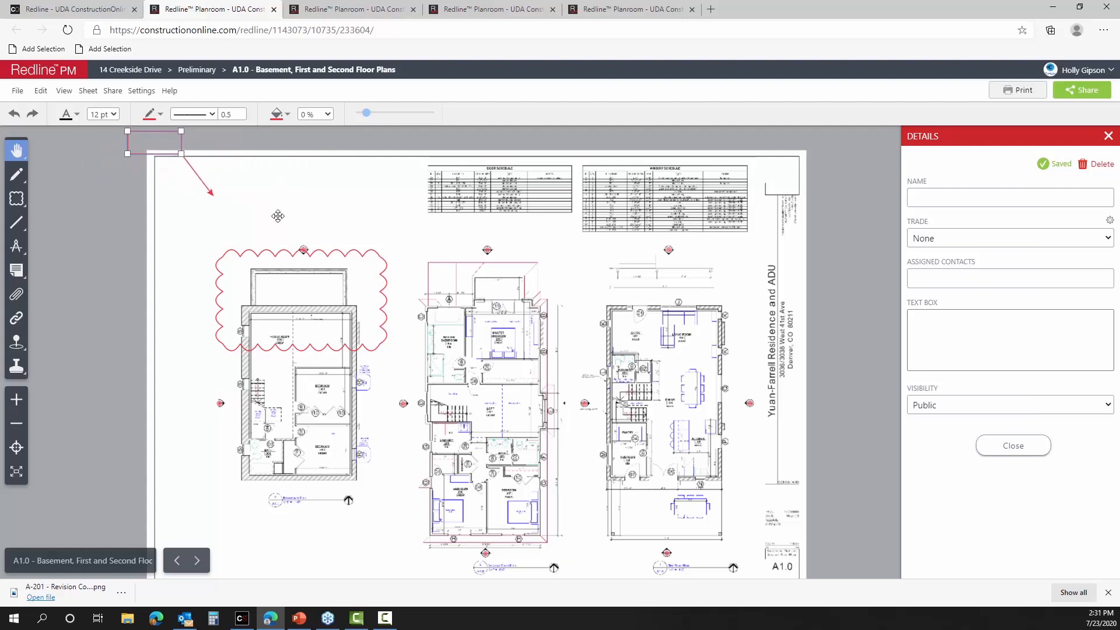
drag(274, 211, 290, 253)
mouse_move(198, 196)
mouse_down()
mouse_move(247, 227)
mouse_move(185, 221)
mouse_move(204, 214)
mouse_up()
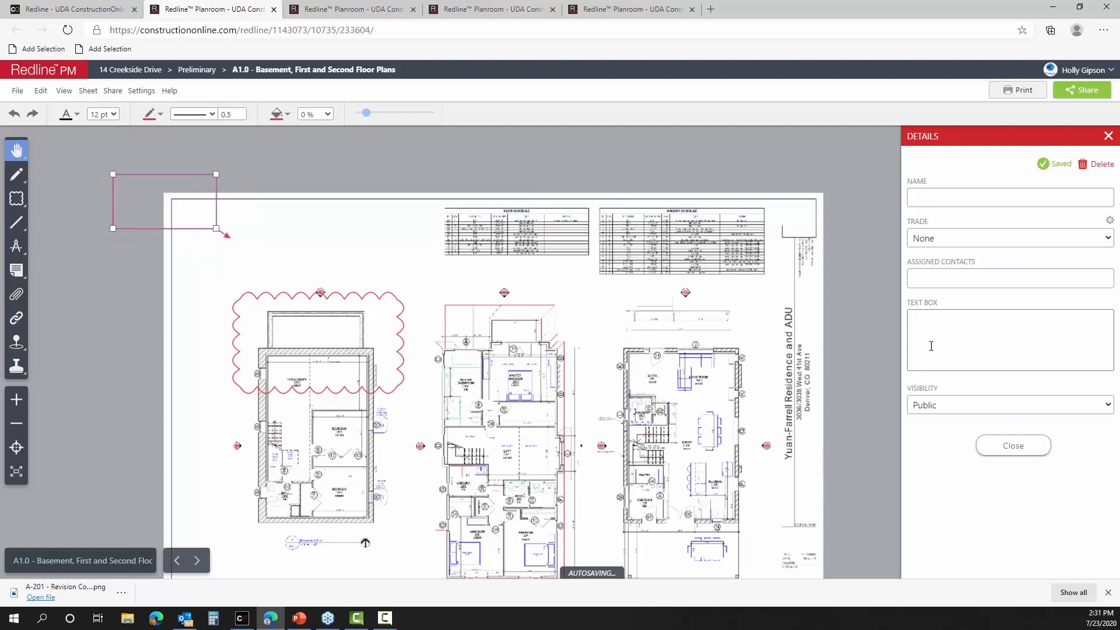
- Enter "See changes to basement here" as the callout's text
click(967, 328)
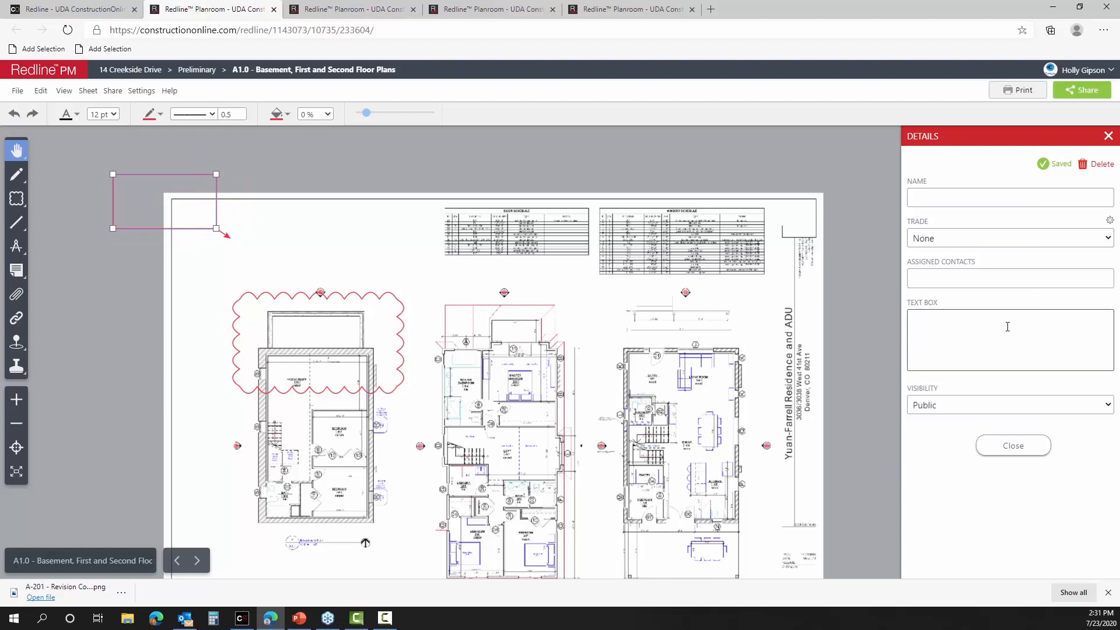
text(Please)
key(BackSpace)
key(BackSpace)
key(BackSpace)
text(See changes)
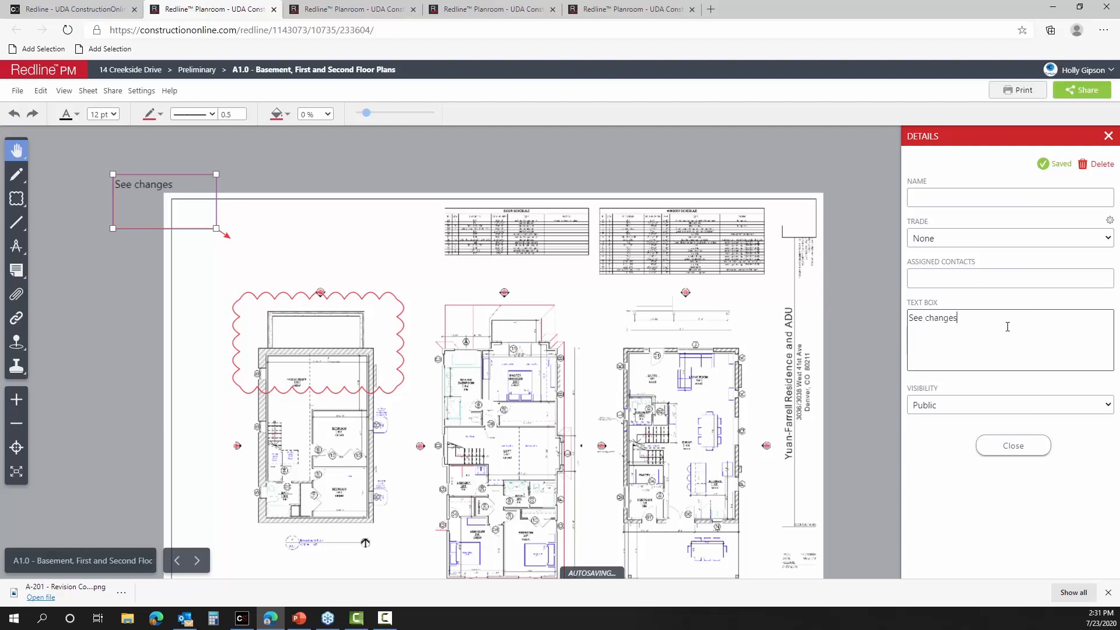
text( to basement here:)
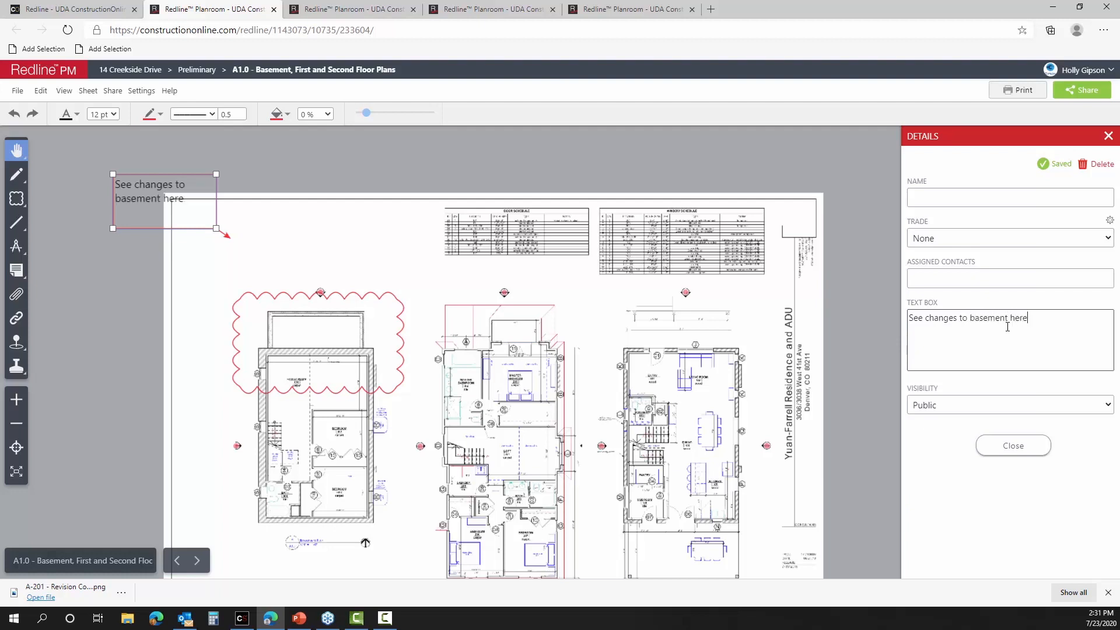
- Reposition the callout's text box over the sheet's upper-left corner so its arrow points down toward the clouded basement area
mouse_move(171, 199)
mouse_down()
mouse_move(222, 217)
mouse_move(232, 233)
mouse_move(191, 290)
mouse_move(167, 300)
mouse_move(135, 289)
mouse_up()
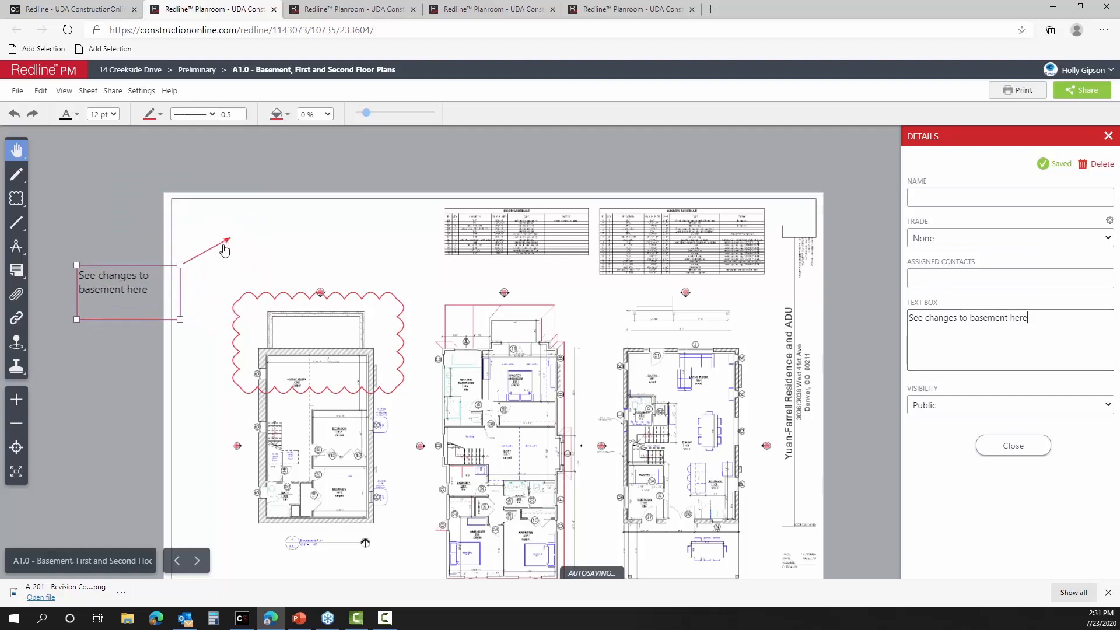
drag(225, 248, 225, 261)
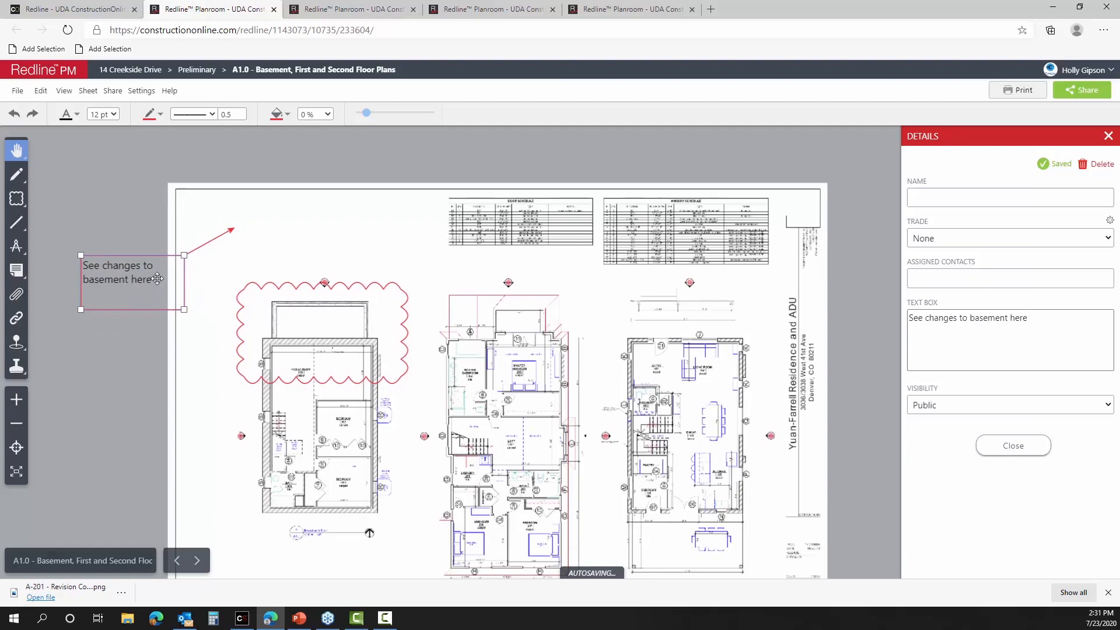
mouse_move(155, 278)
mouse_down()
mouse_move(176, 193)
mouse_move(214, 179)
mouse_move(198, 170)
mouse_up()
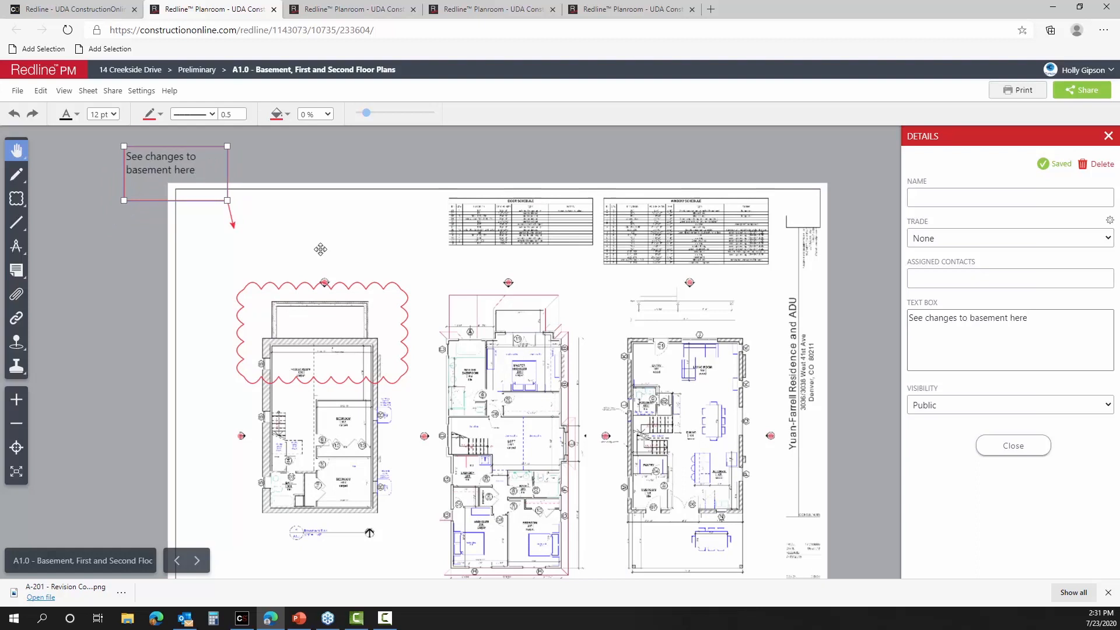
drag(293, 211, 271, 203)
mouse_move(20, 229)
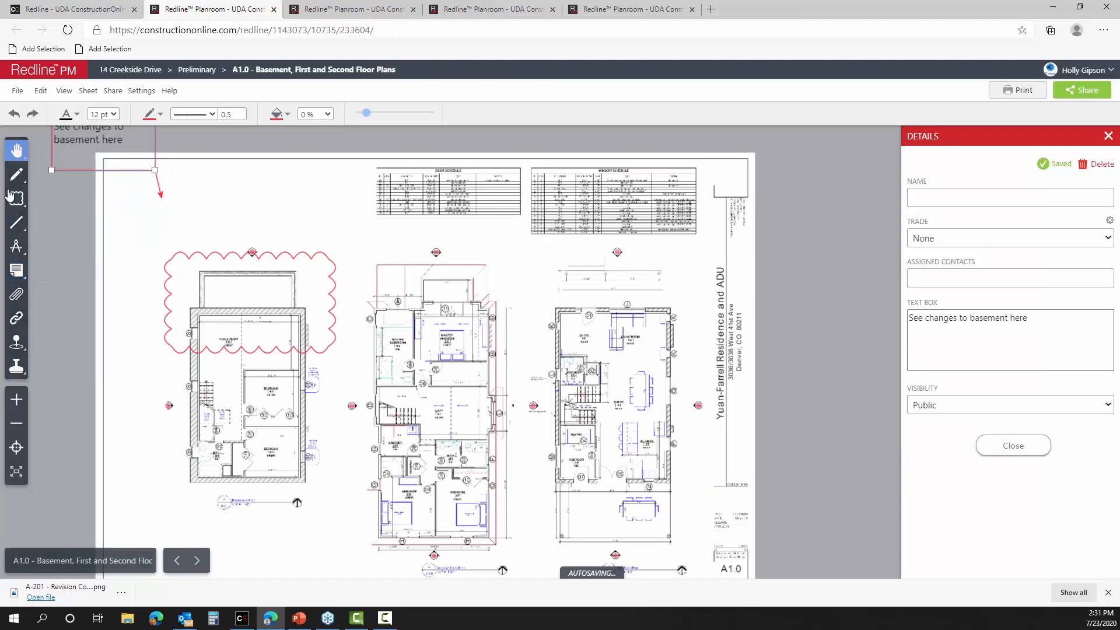
mouse_move(10, 192)
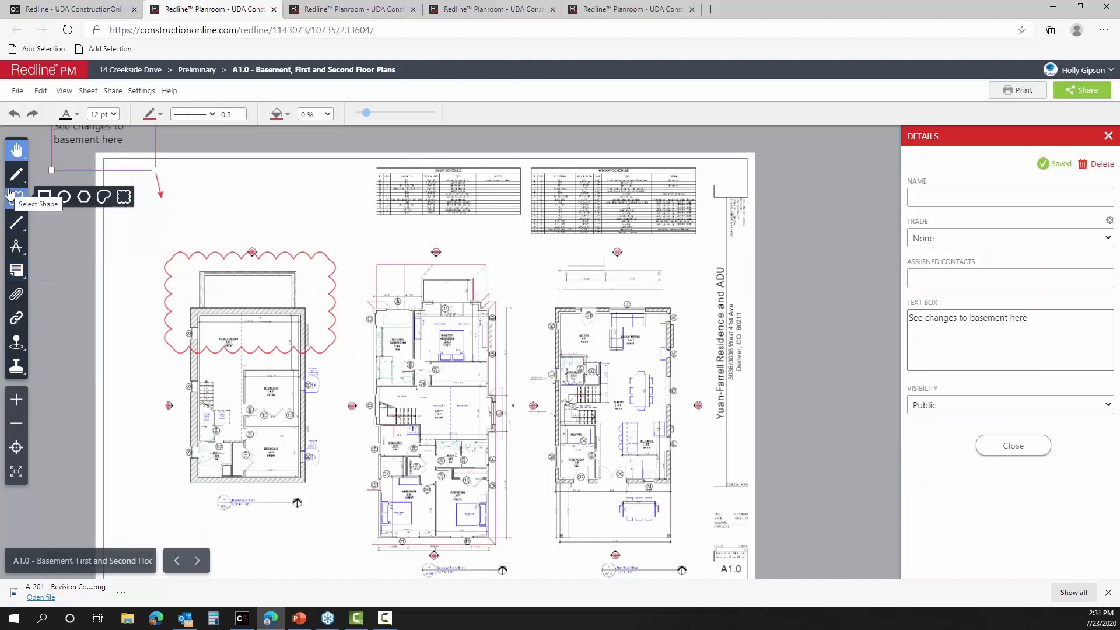
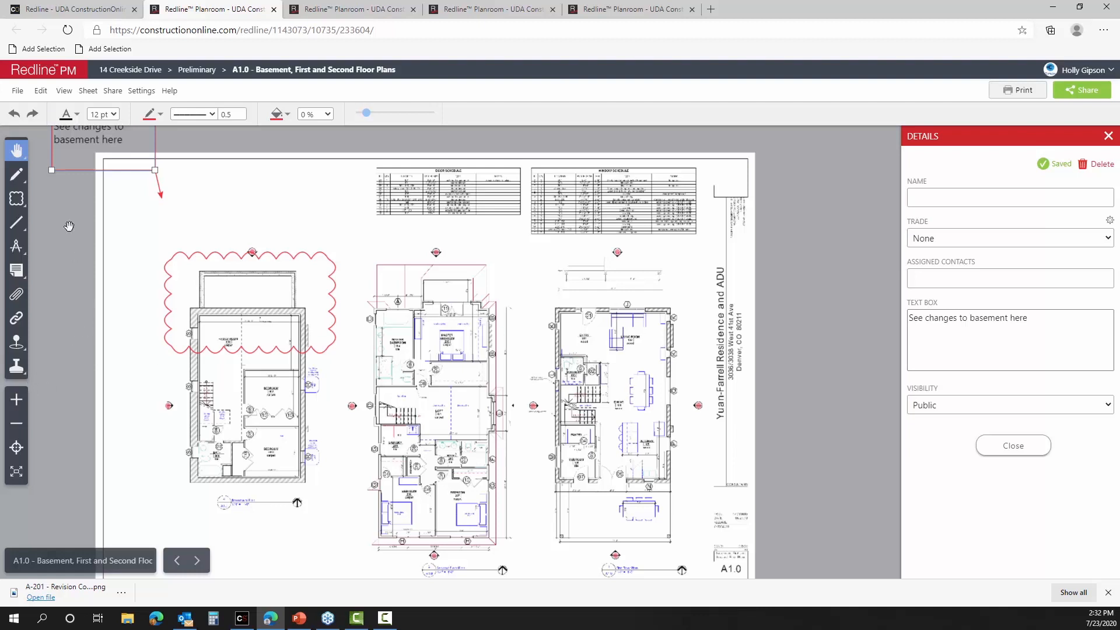
- Draw a freehand loop around the area just above the middle floor plan, below the schedule tables
mouse_move(20, 186)
click(27, 176)
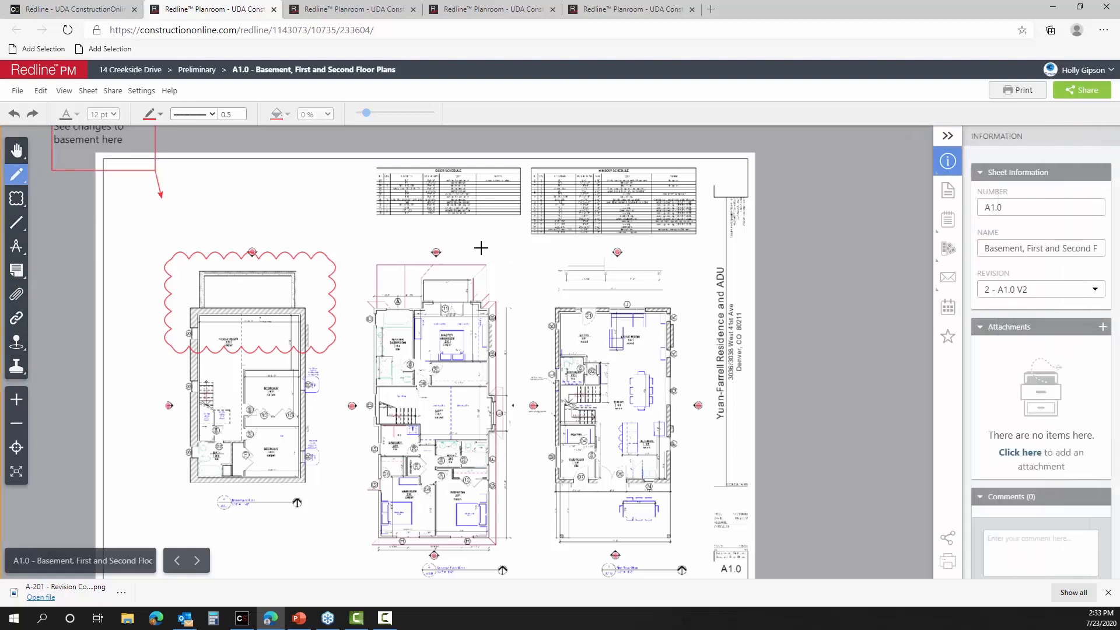
mouse_move(470, 225)
mouse_down()
mouse_move(411, 247)
mouse_move(486, 222)
mouse_move(434, 223)
mouse_up()
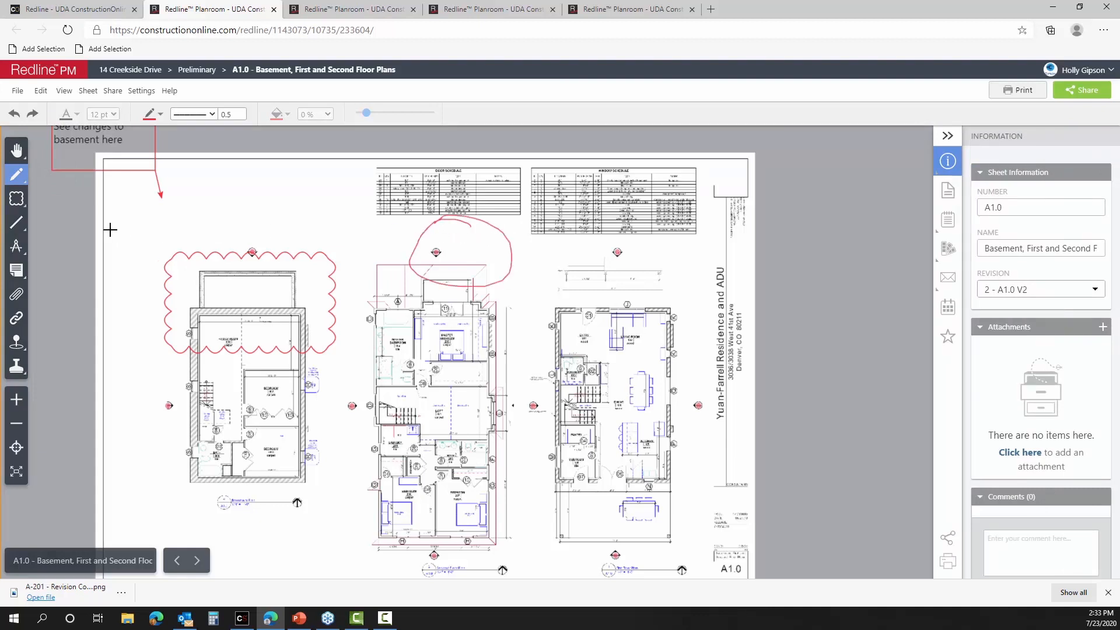
mouse_move(16, 202)
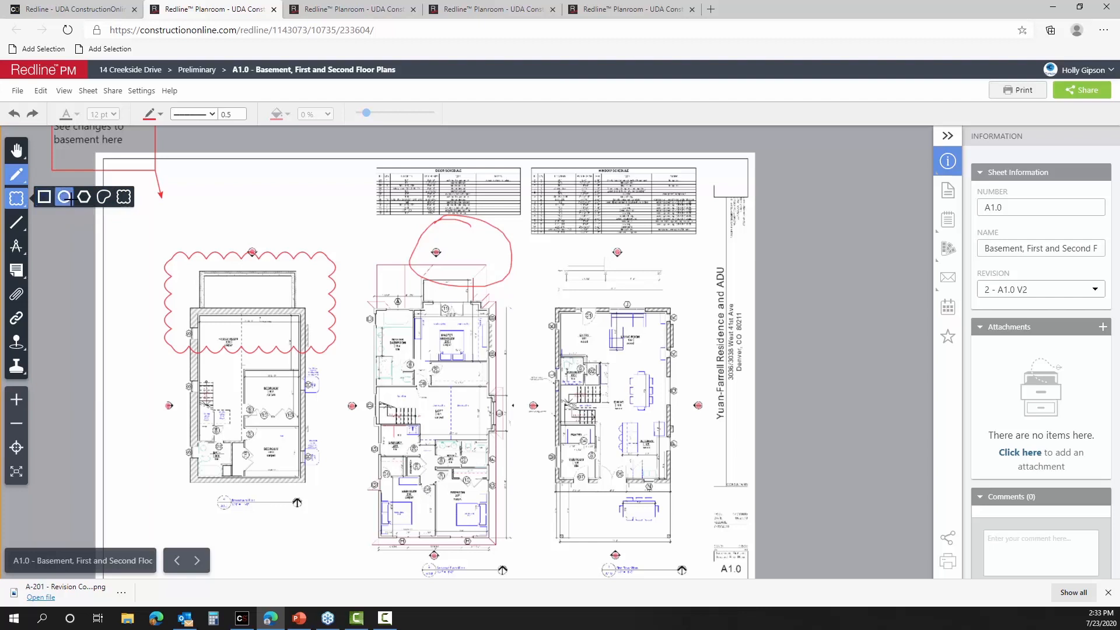
mouse_move(21, 230)
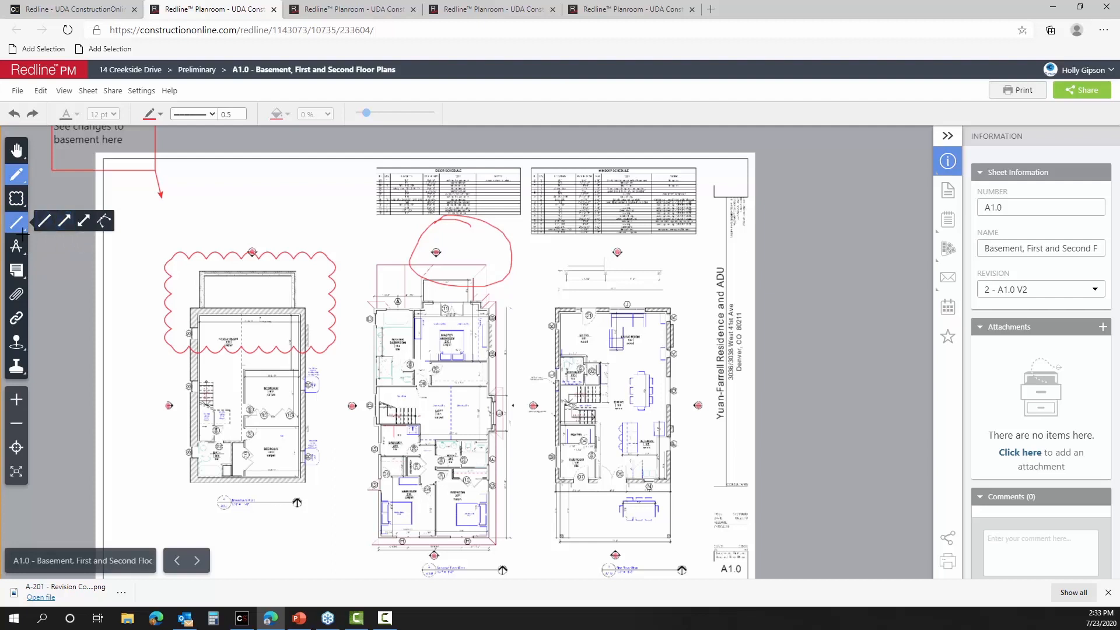
mouse_move(15, 278)
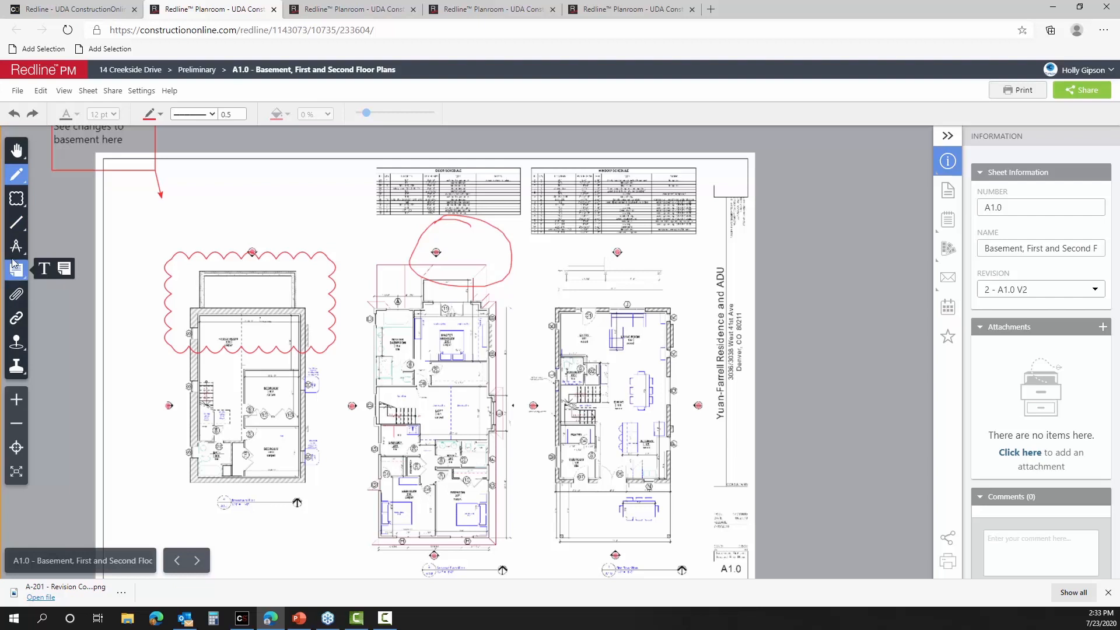
mouse_move(15, 252)
click(63, 268)
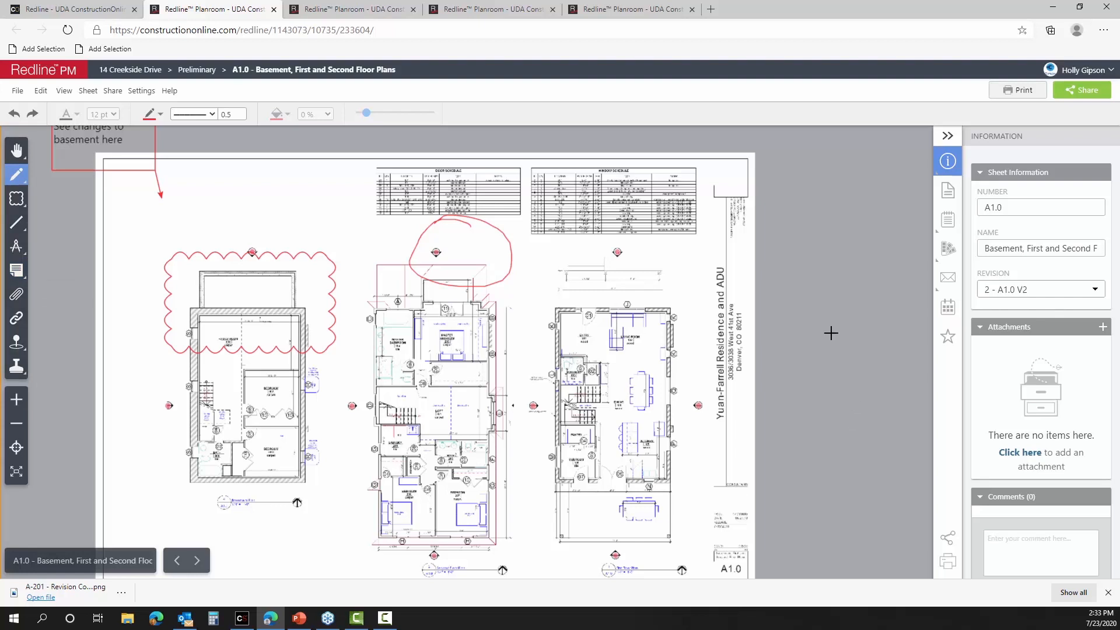
- Look through the project's Files & Photos folders and its Selections and To Dos lists
click(946, 190)
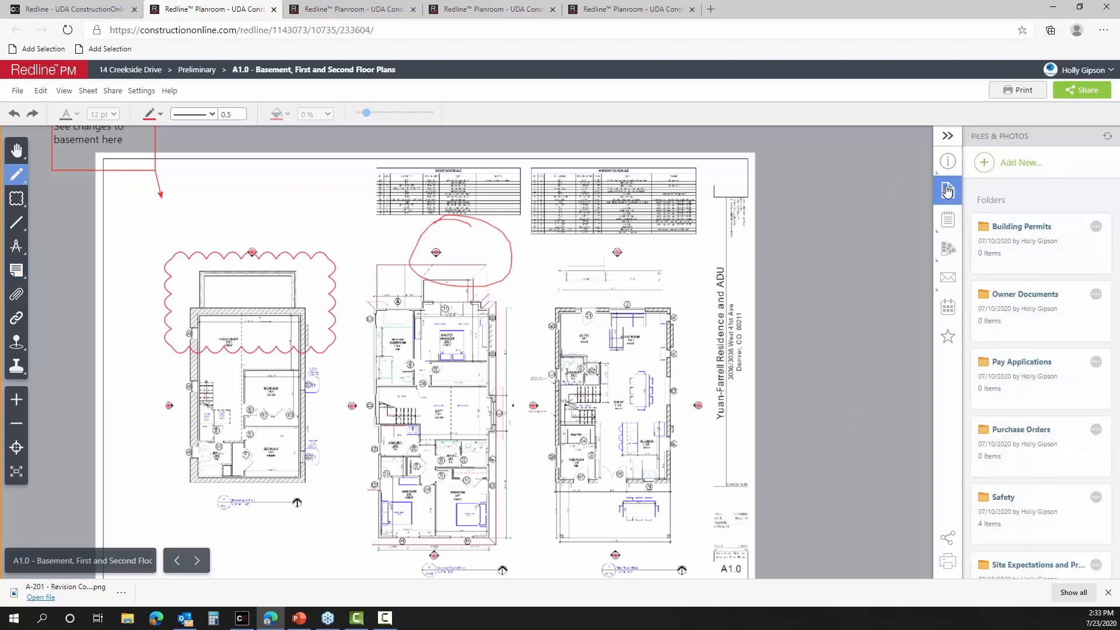
scroll(1003, 482, down, 1)
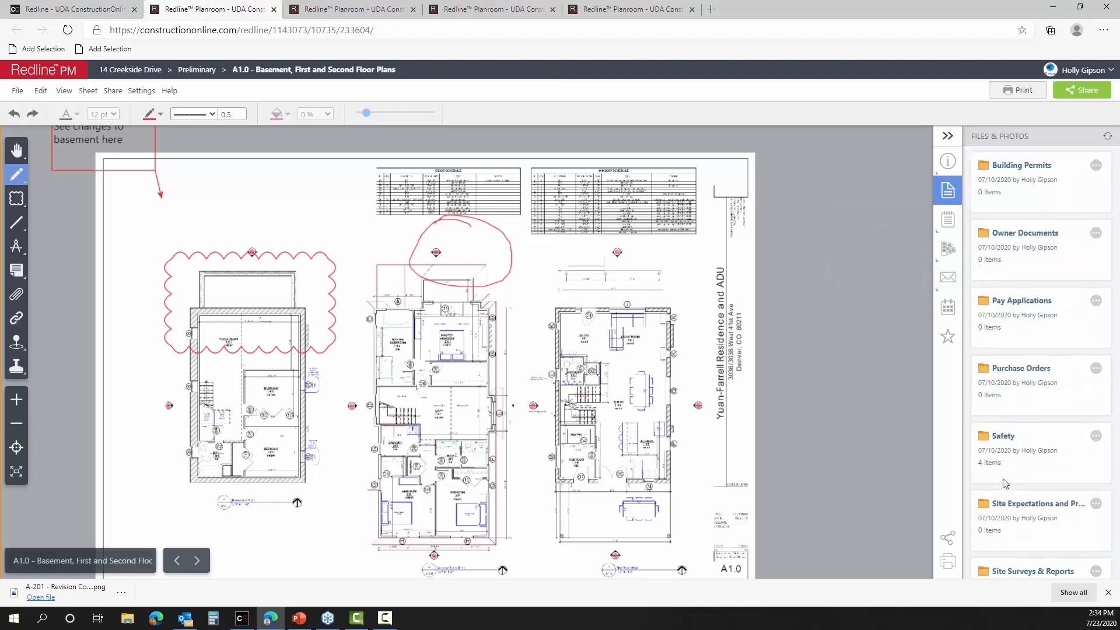
scroll(1003, 481, down, 2)
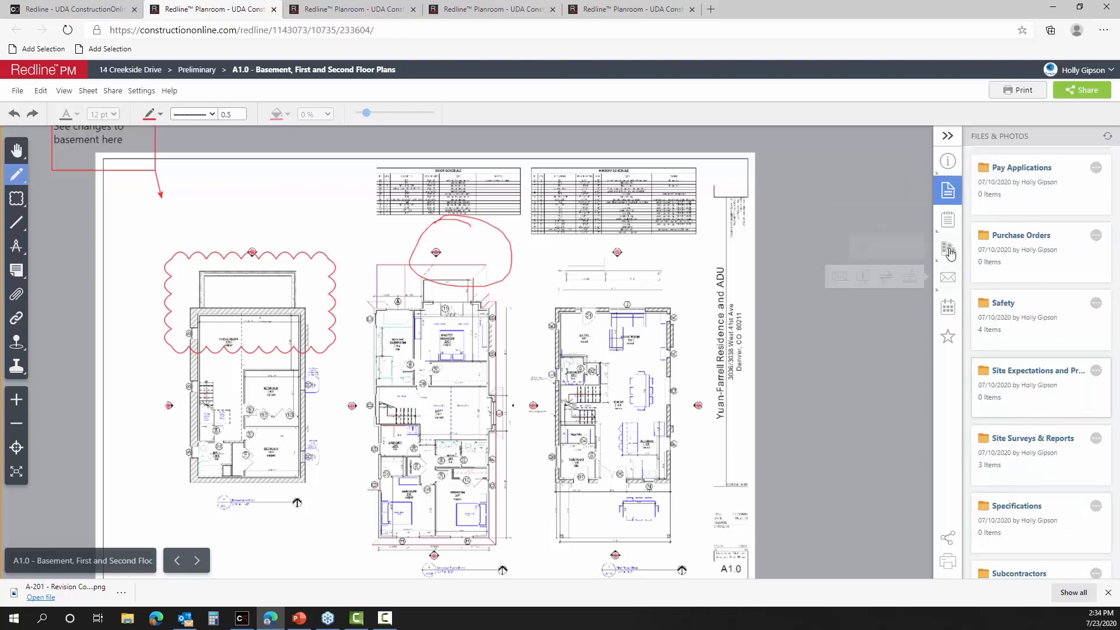
mouse_move(951, 221)
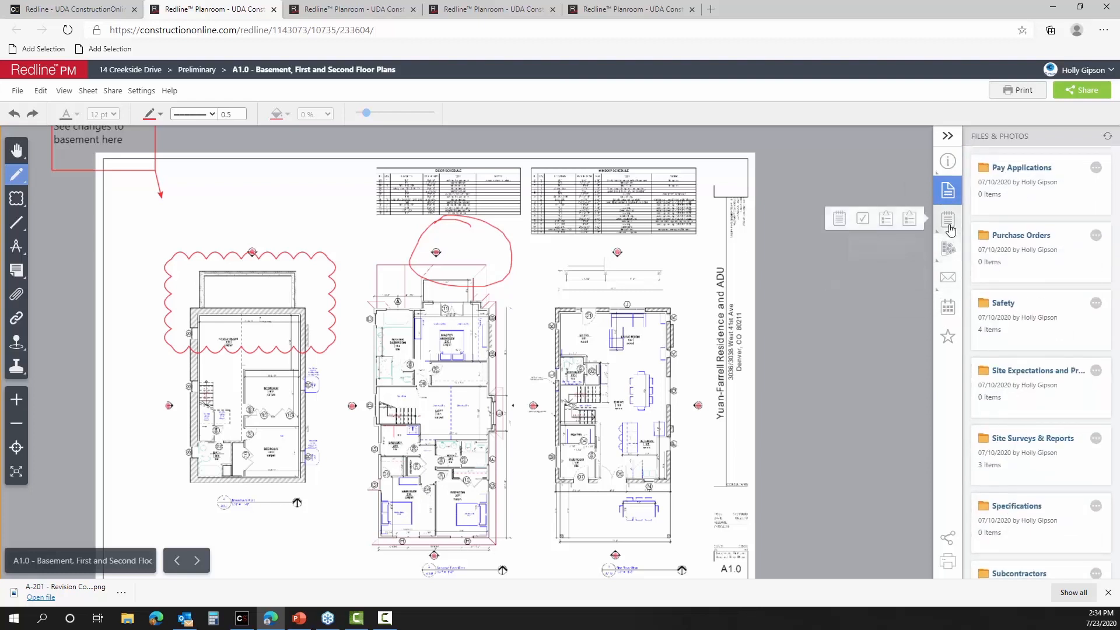
click(860, 231)
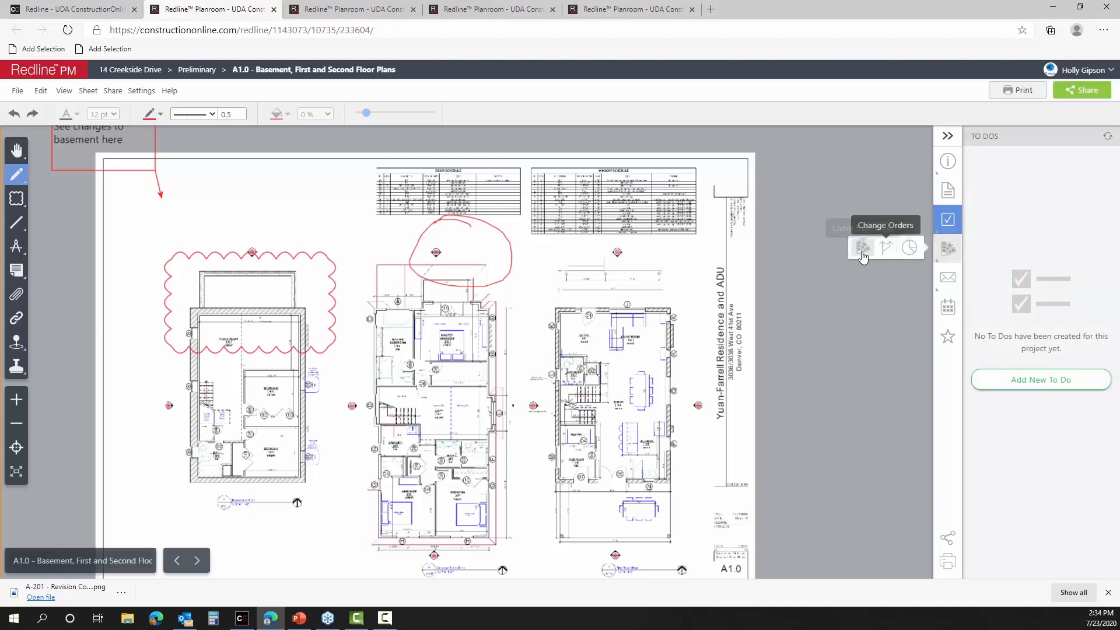
click(862, 252)
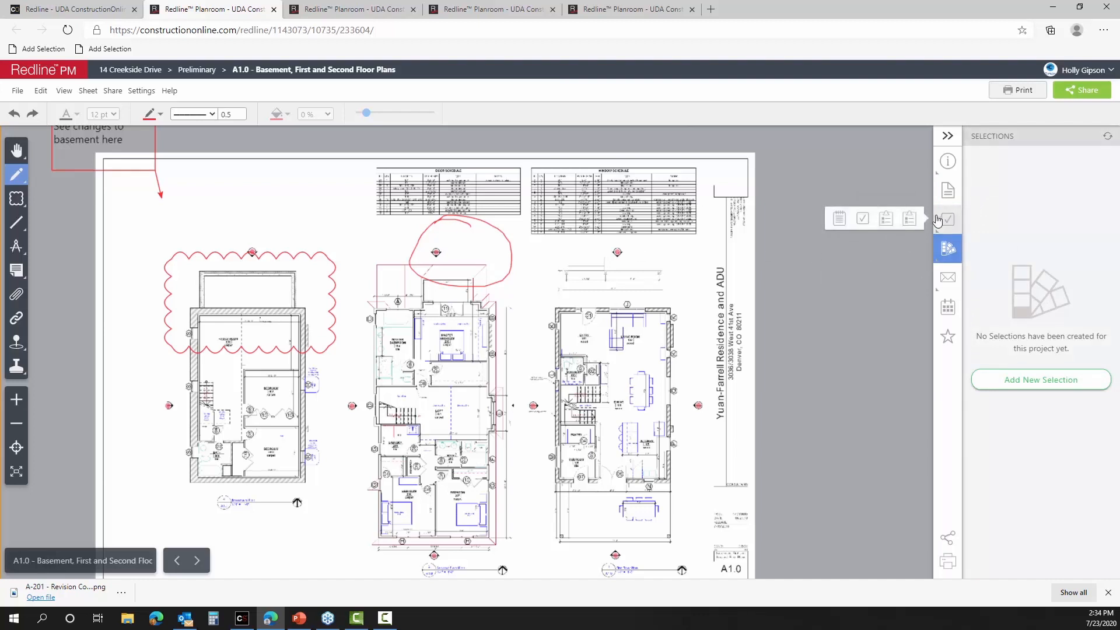
click(865, 219)
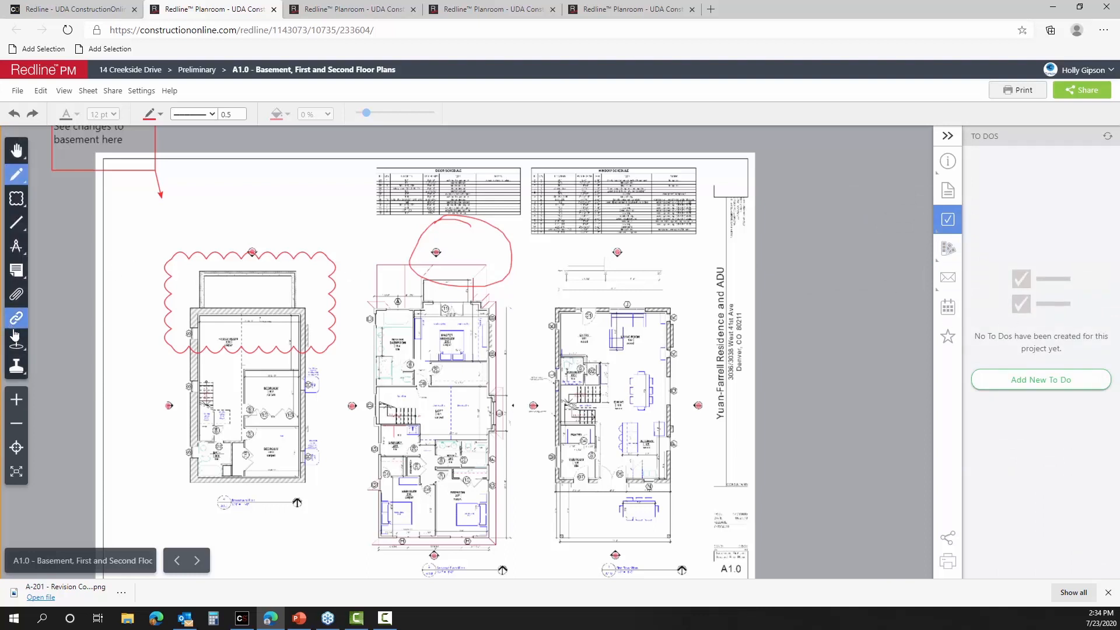
- Pin a new To Do at the upper-right corner of the rightmost floor plan with the subject "Damage to trim in this area - fix"
mouse_move(16, 337)
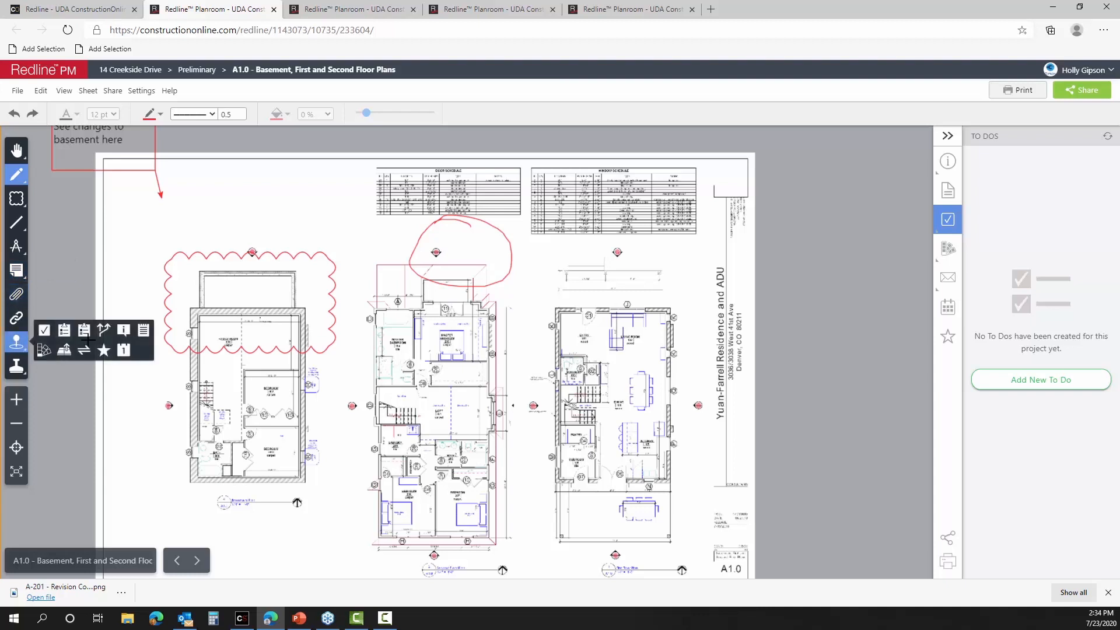
click(43, 330)
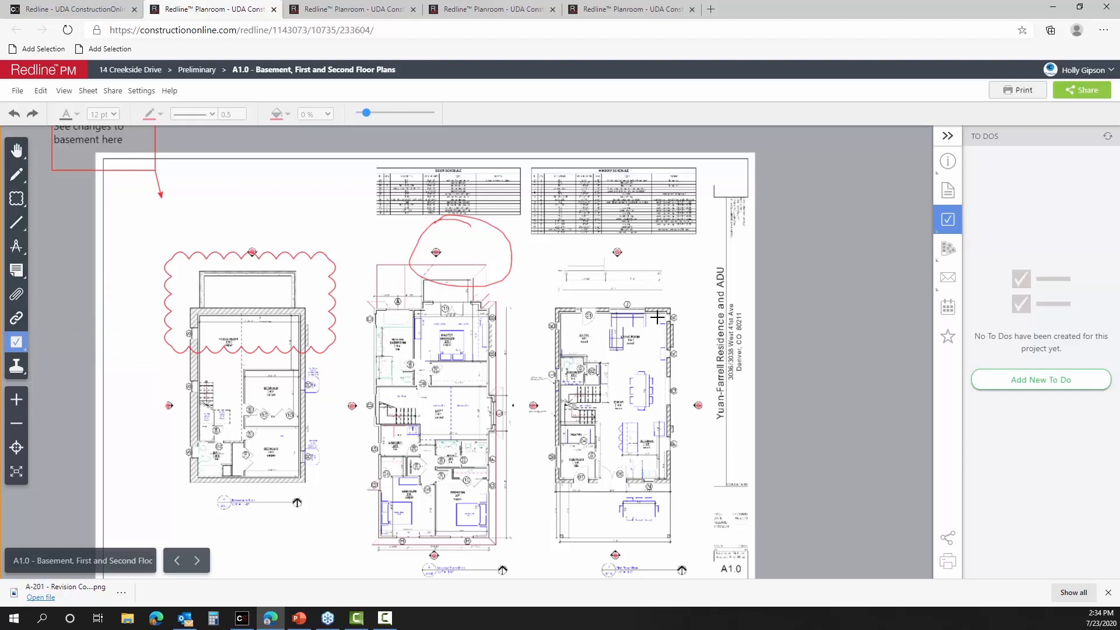
click(658, 317)
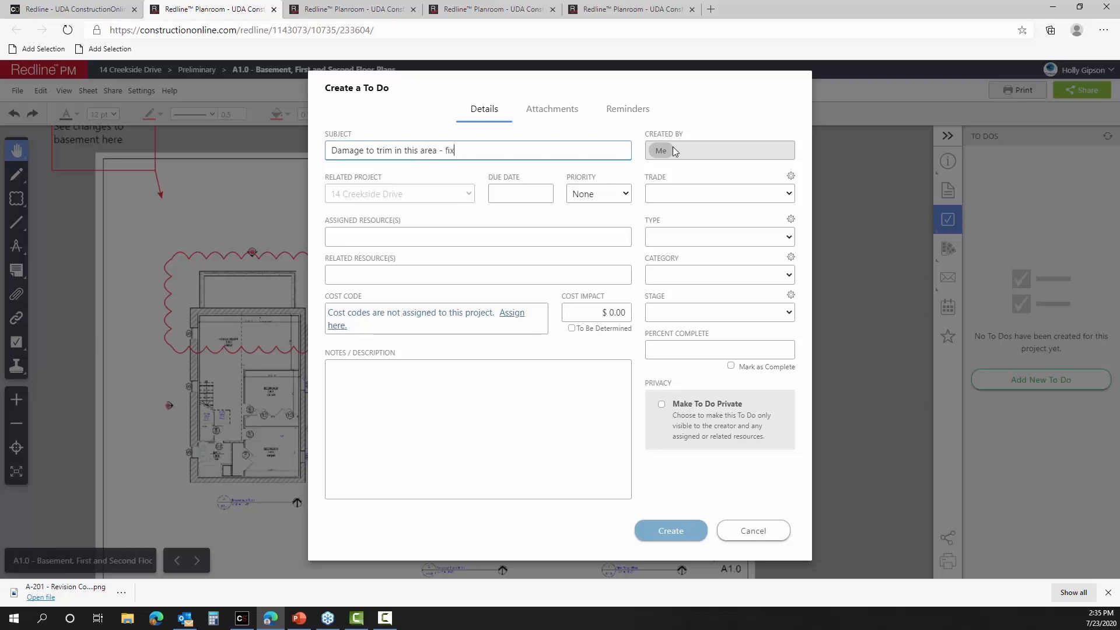
- Assign the intended contact to the To Do as its resource
click(504, 242)
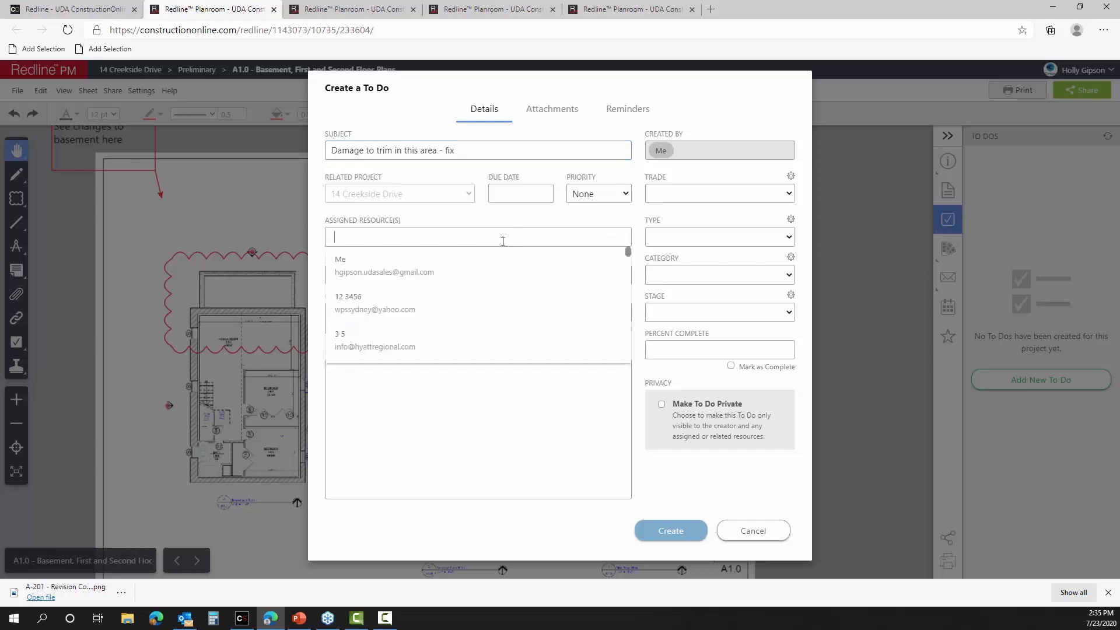
text(ted)
click(453, 275)
click(417, 393)
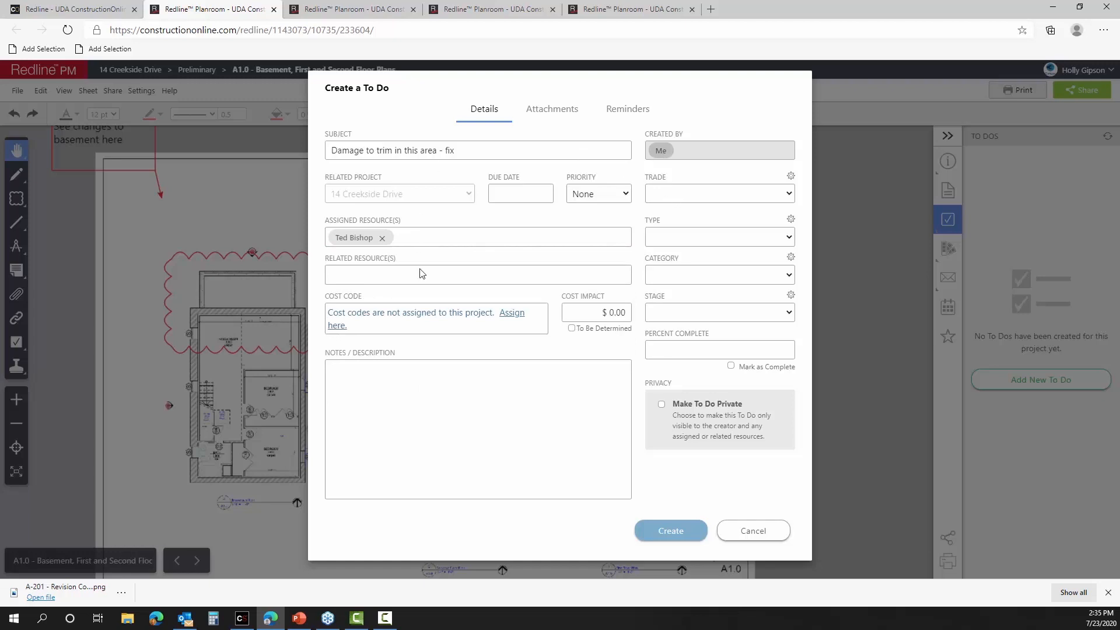
- Create the To Do with due date 07/27/2020 and High priority, and close its details
click(531, 197)
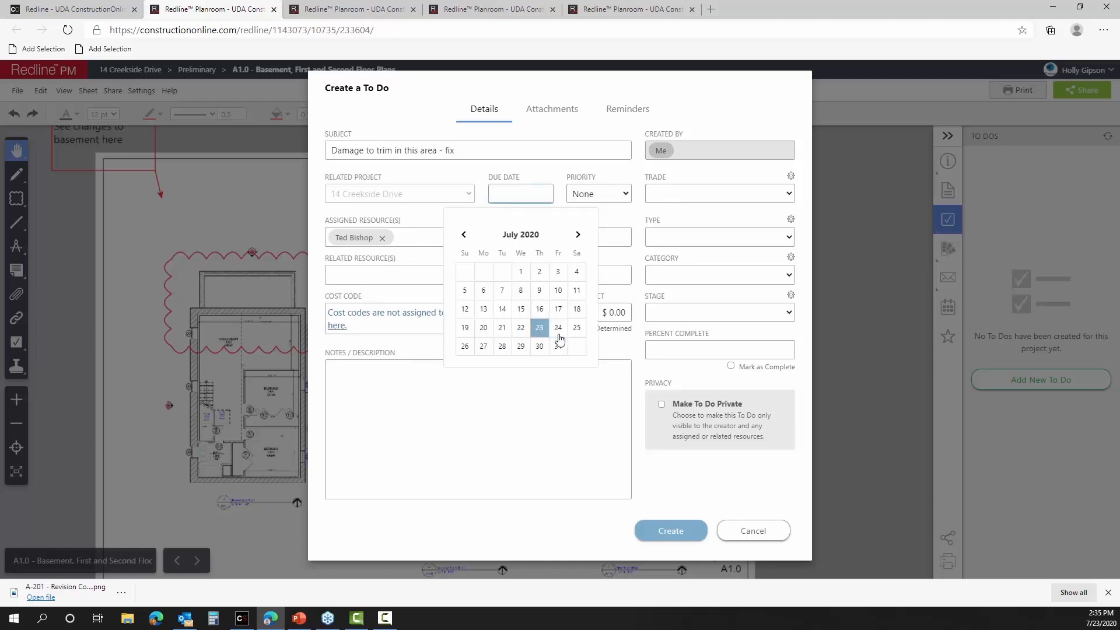
click(484, 346)
click(599, 194)
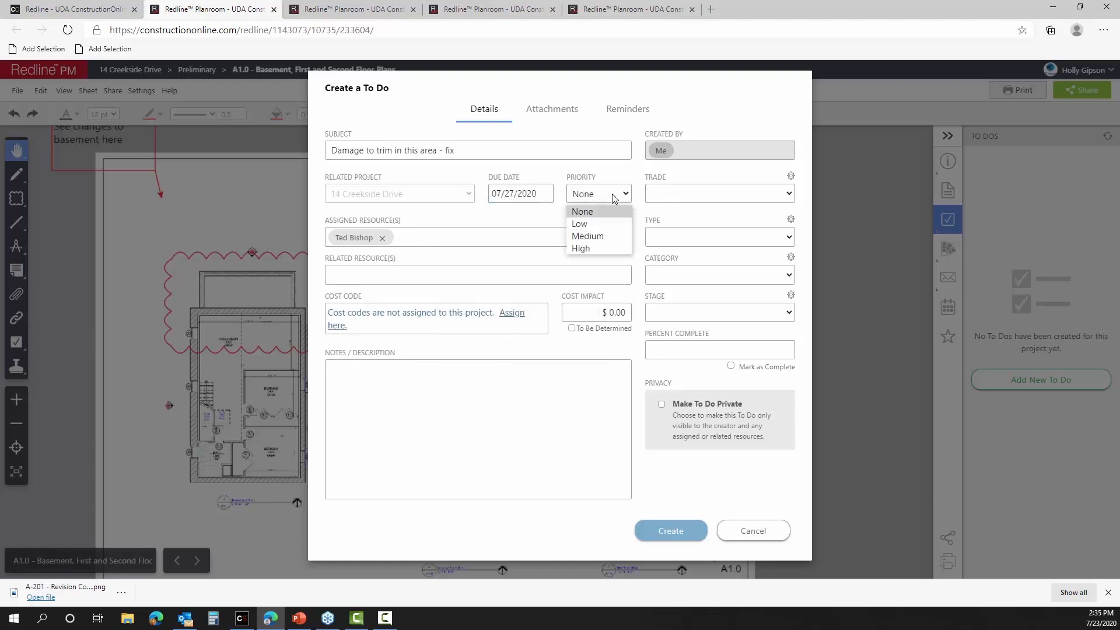
click(597, 249)
click(687, 528)
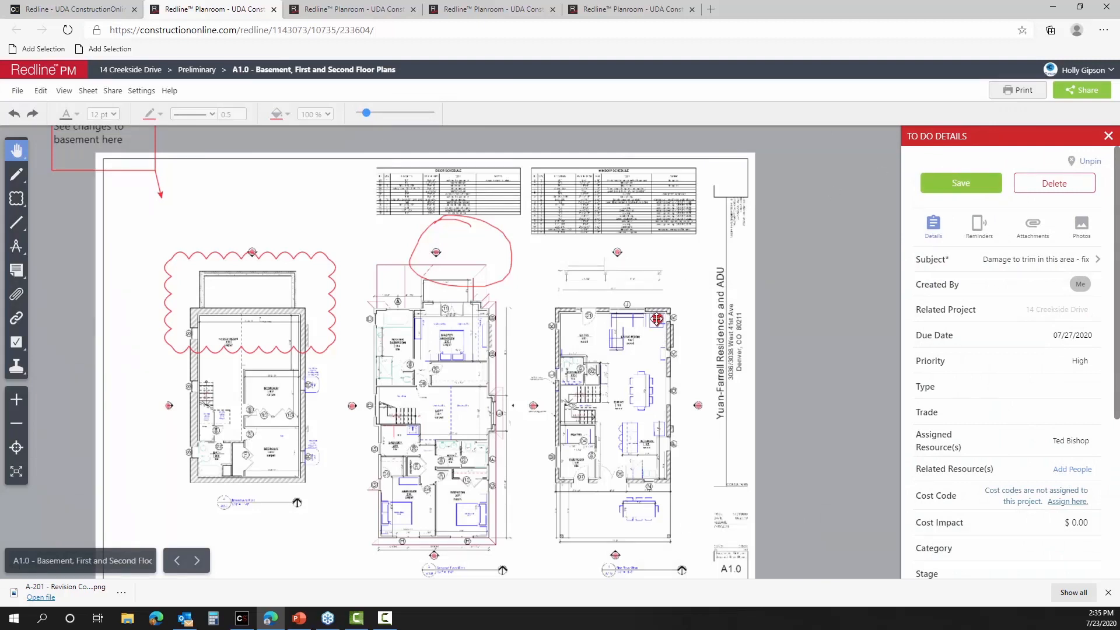
click(1108, 137)
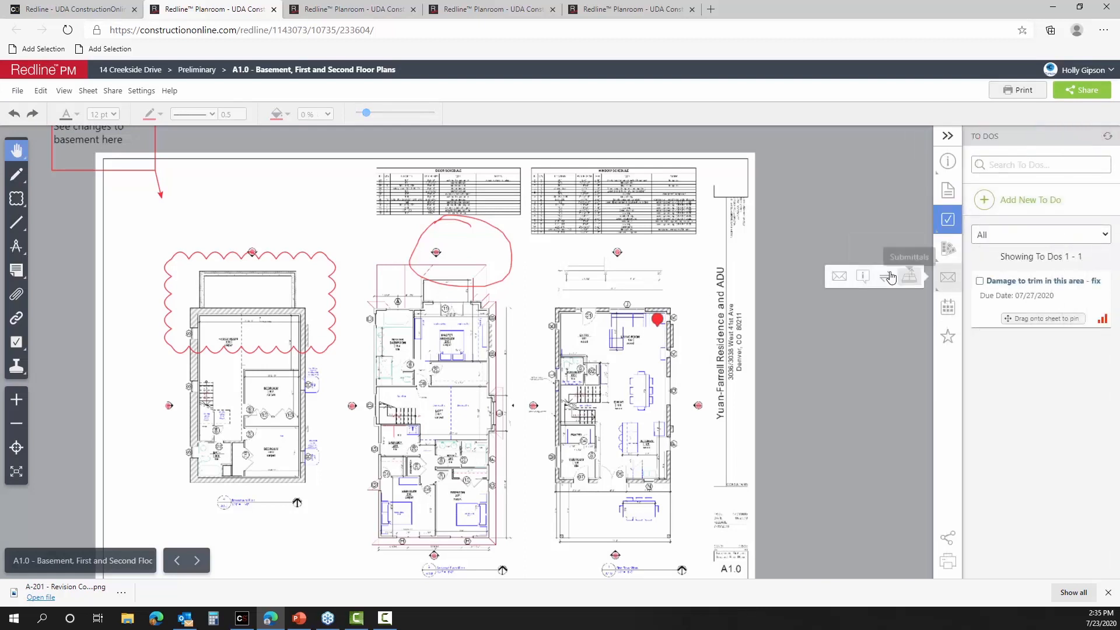
- Start a new request for information for the project and open its recipient list
click(949, 272)
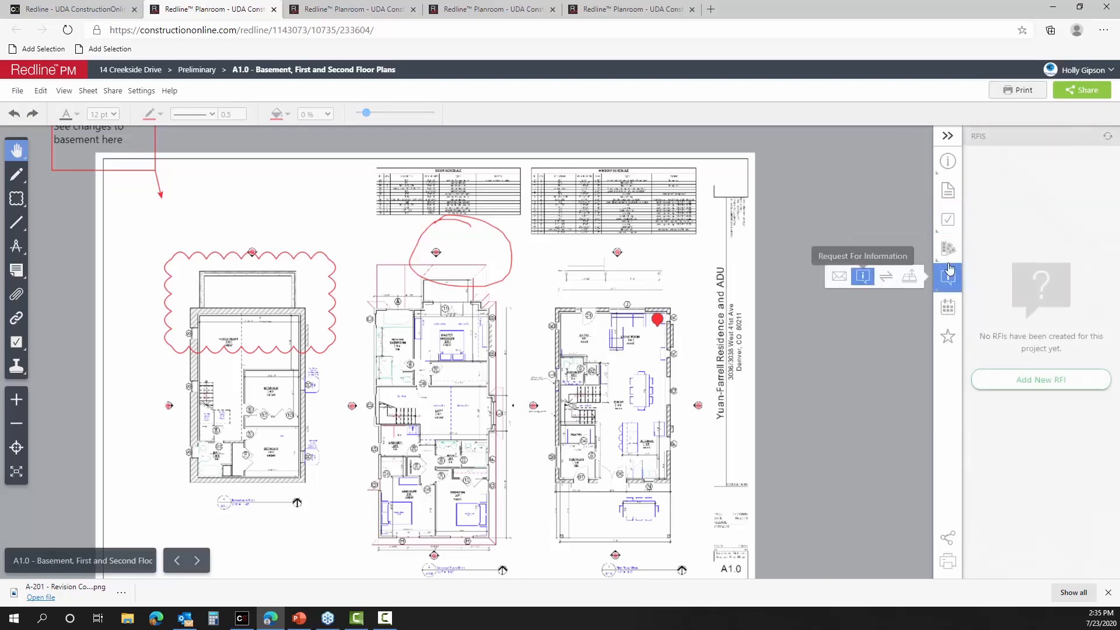
click(1041, 380)
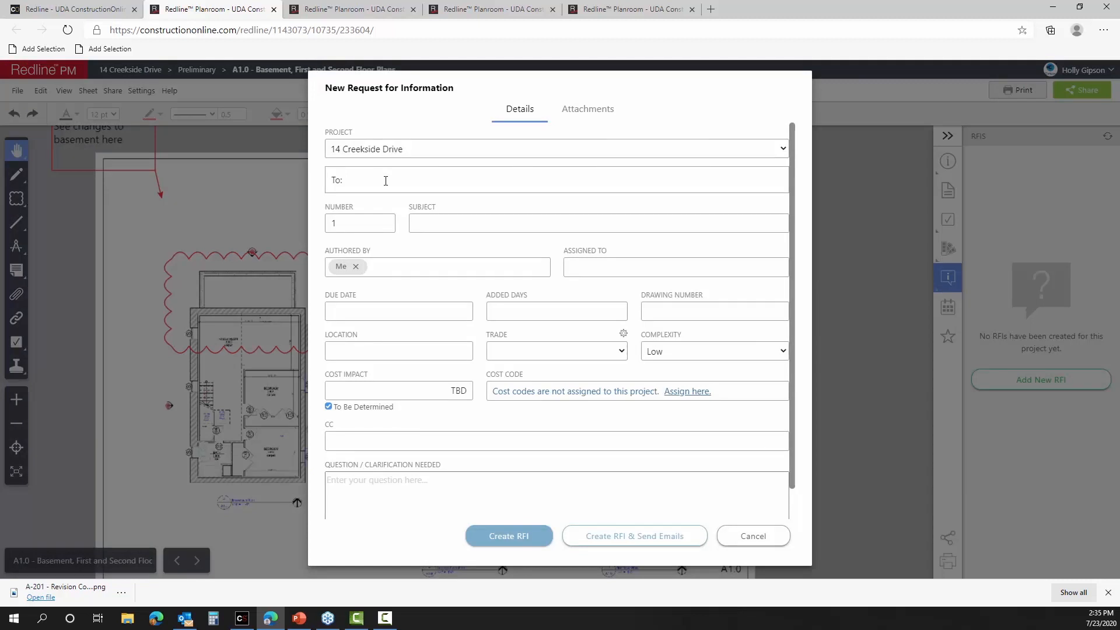
click(385, 180)
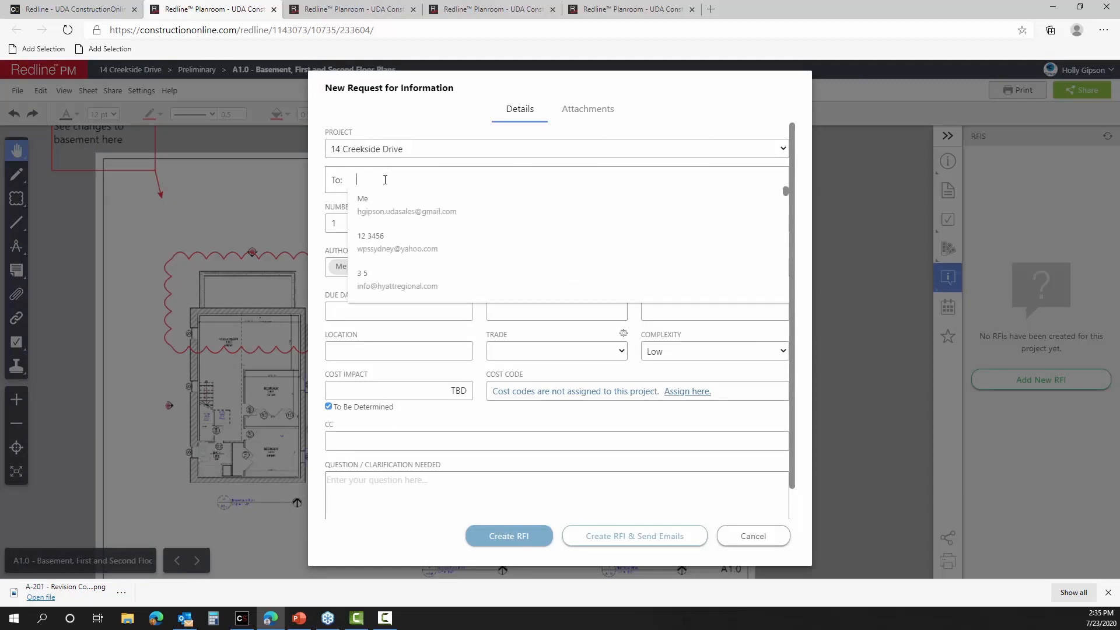
text(ste)
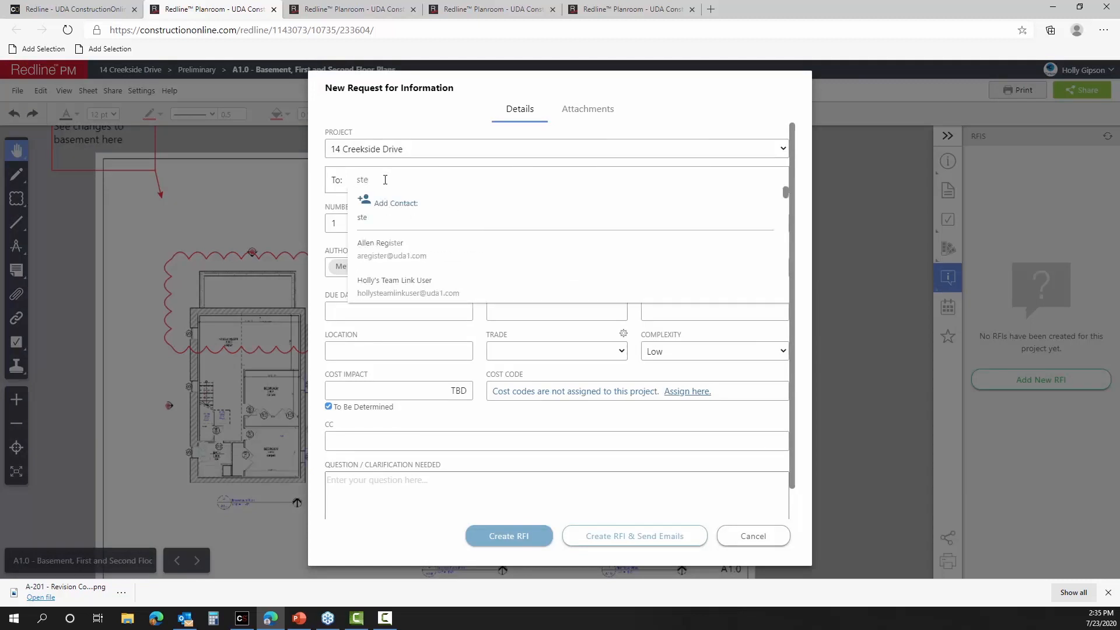
text(e)
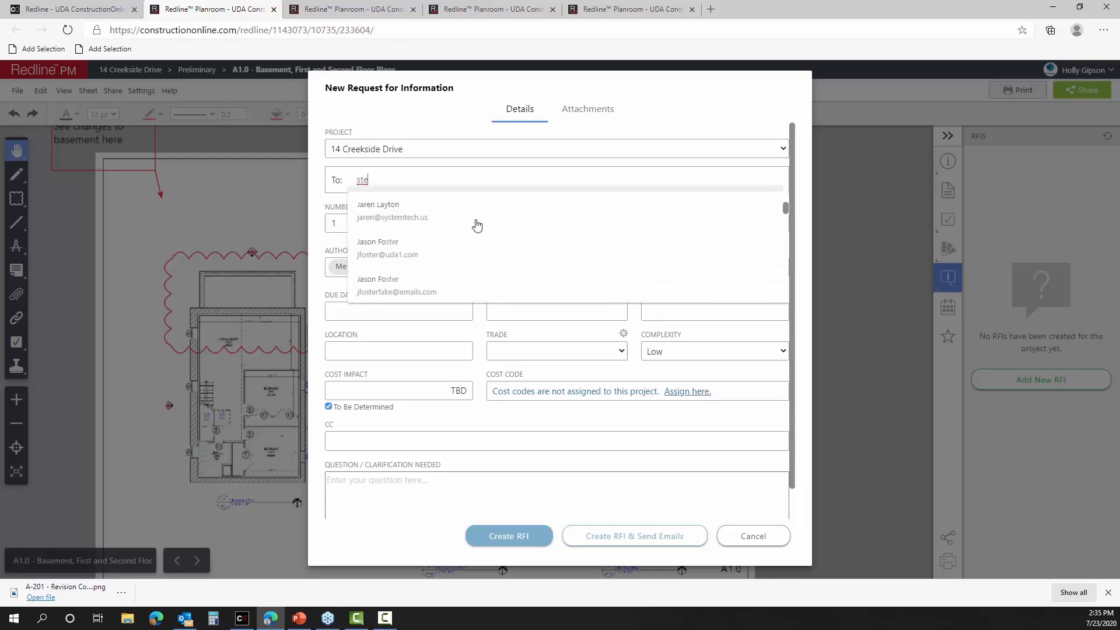
key(BackSpace)
text(ve)
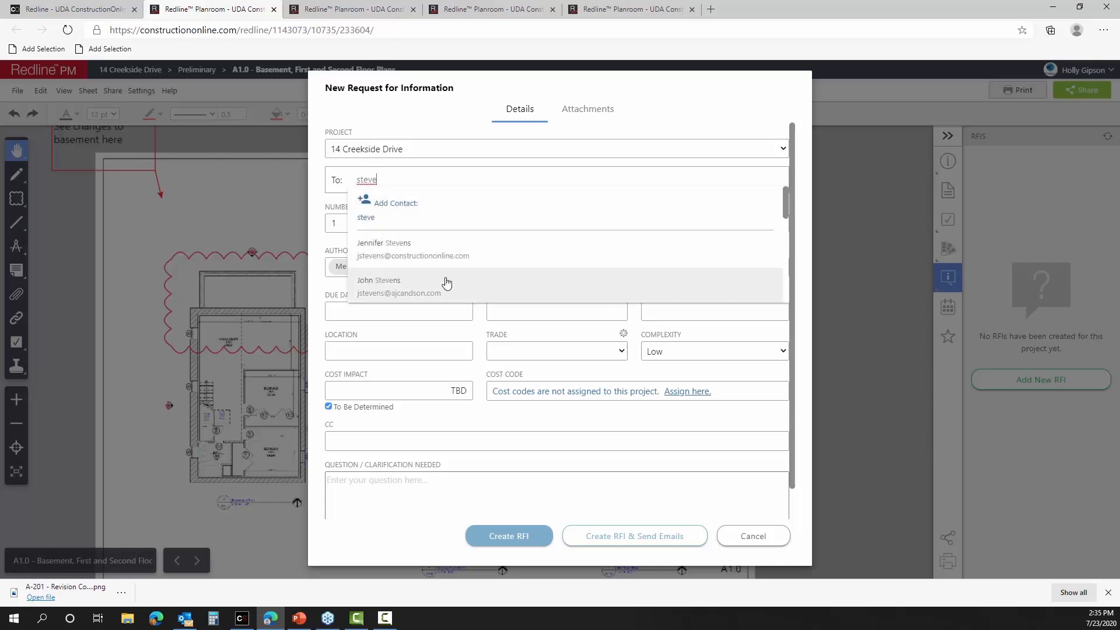
scroll(442, 285, down, 1)
scroll(442, 286, down, 4)
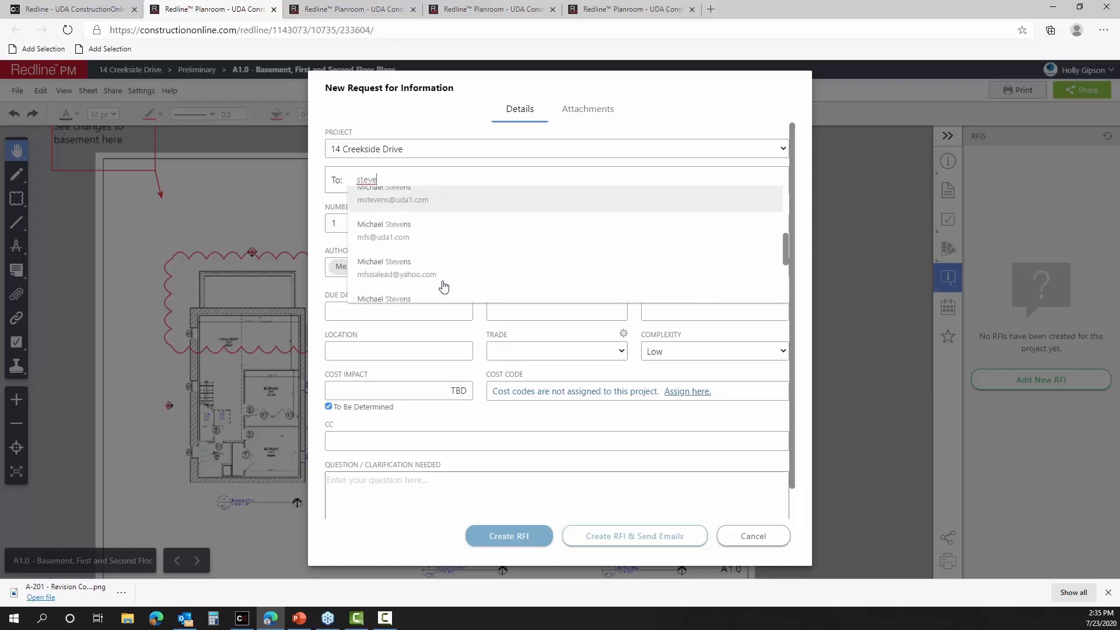
click(444, 216)
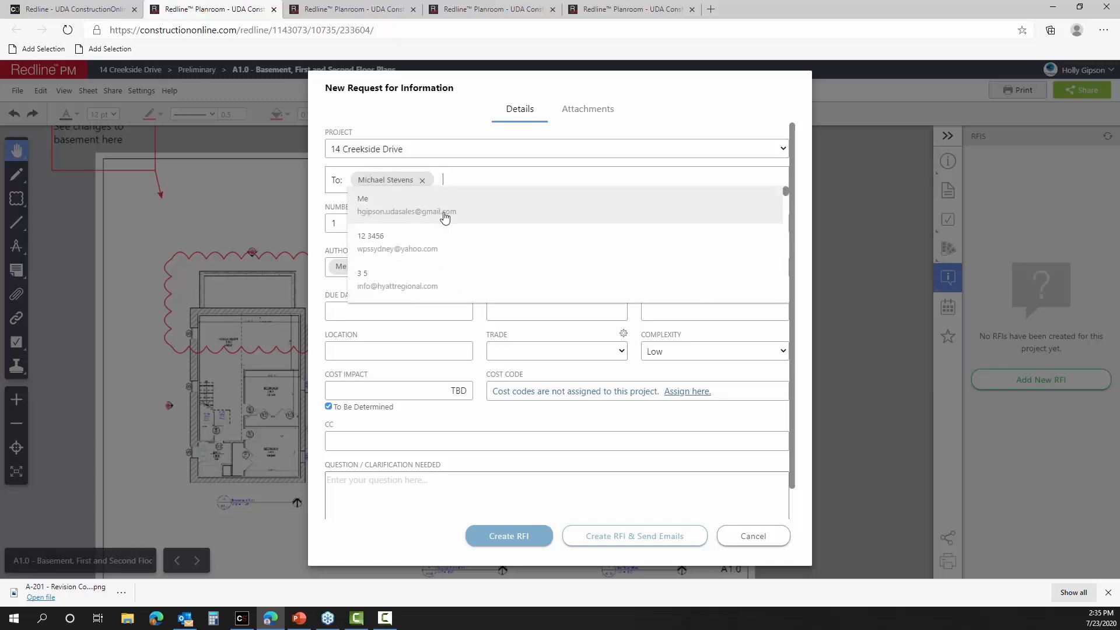
click(422, 183)
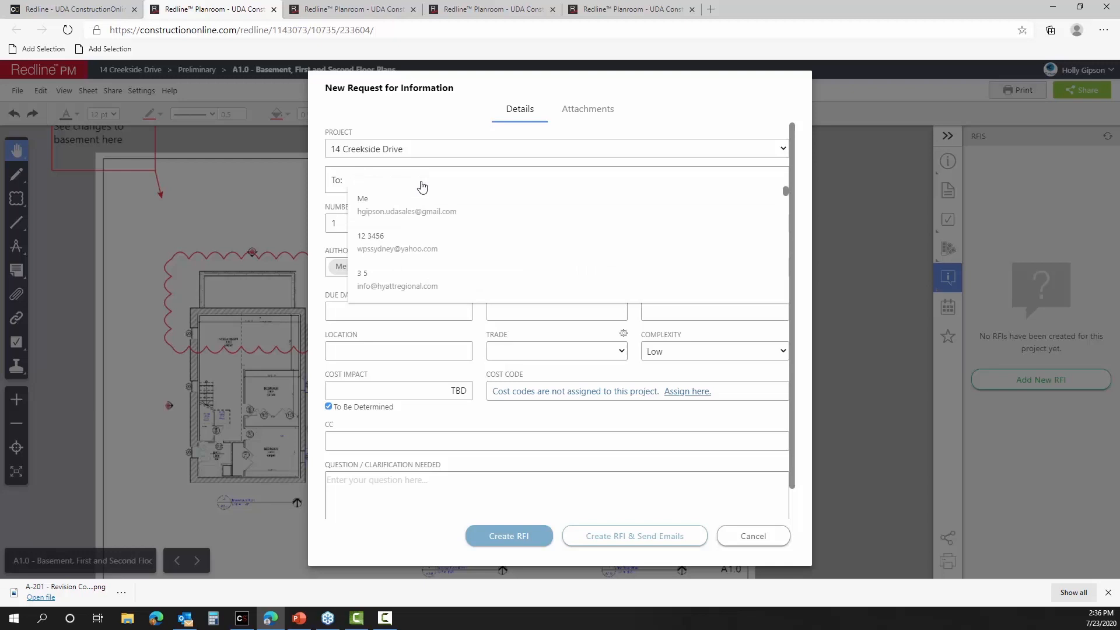
- Add the intended contact as the RFI's recipient and open its subject for entry
text(steve)
scroll(464, 243, down, 1)
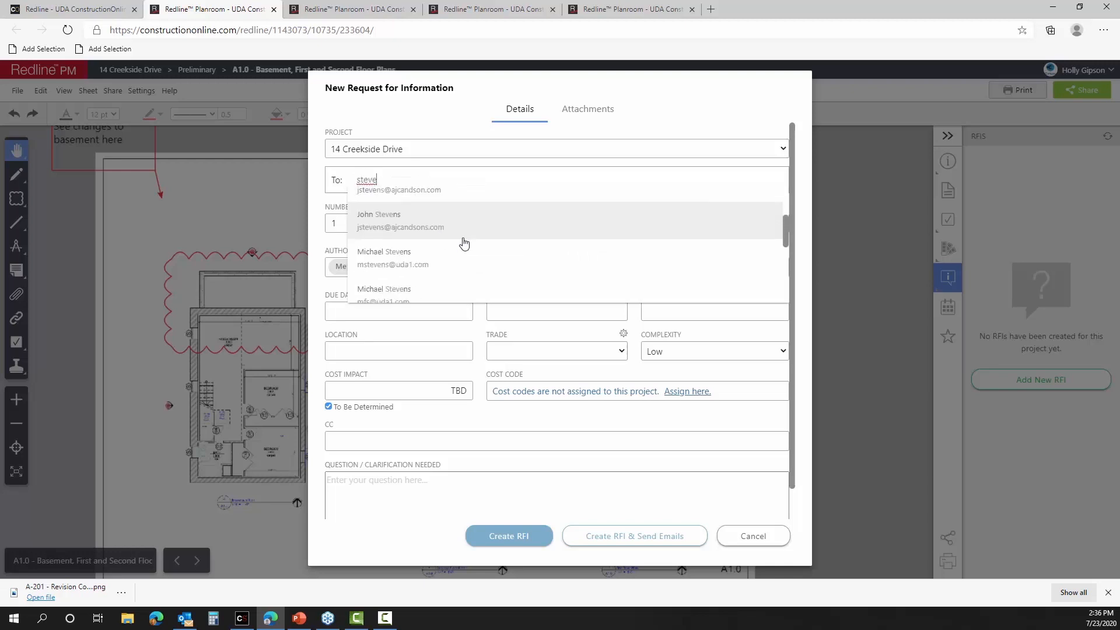
scroll(464, 243, down, 3)
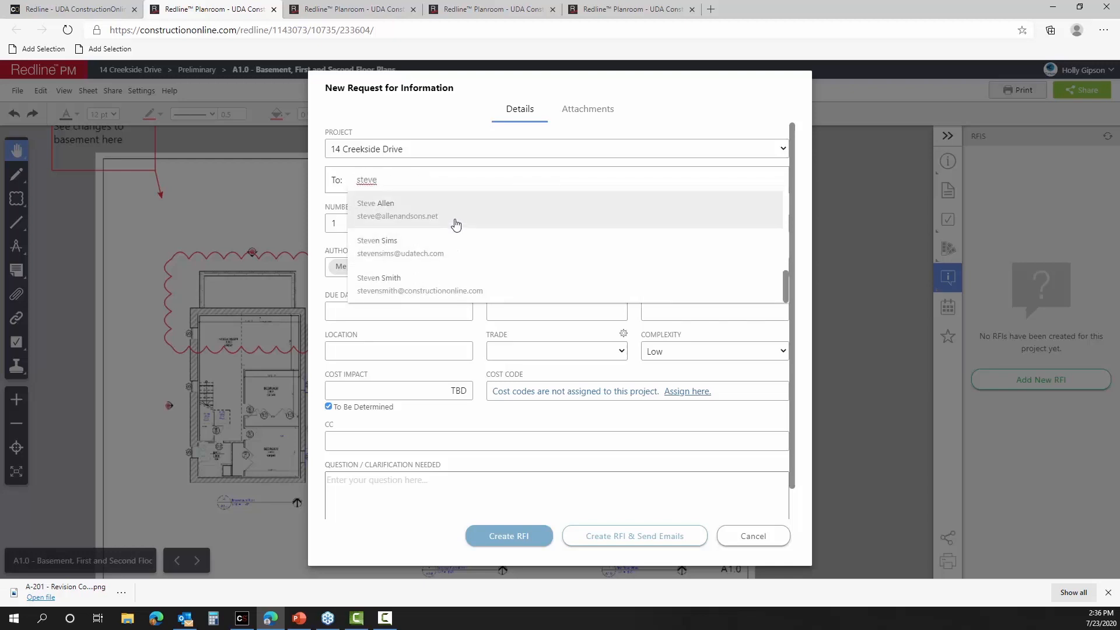
click(455, 225)
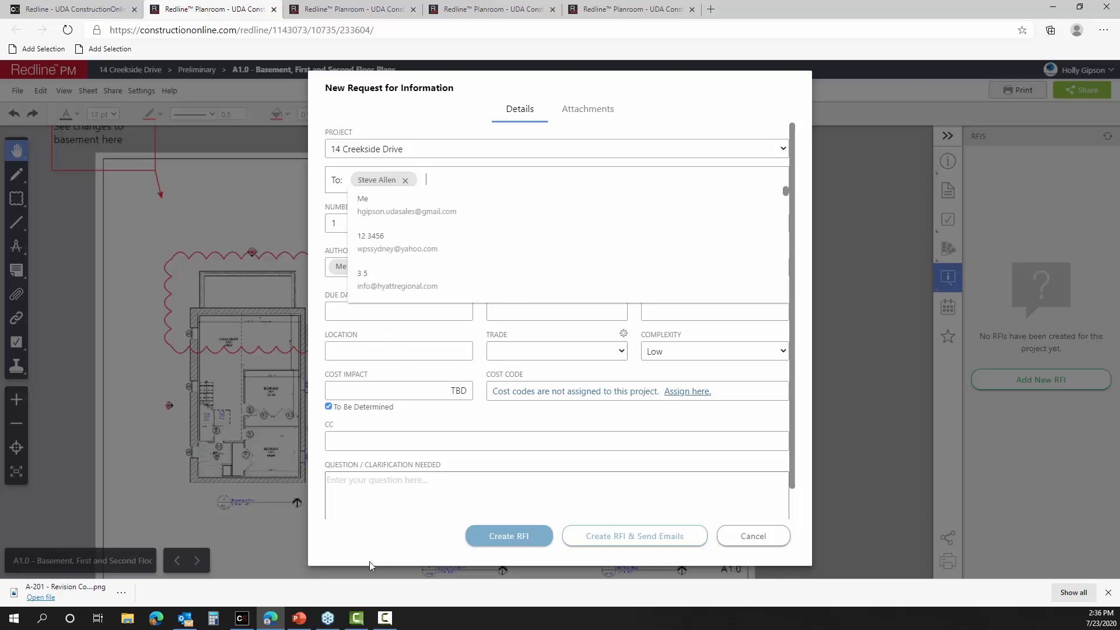
click(382, 496)
click(427, 220)
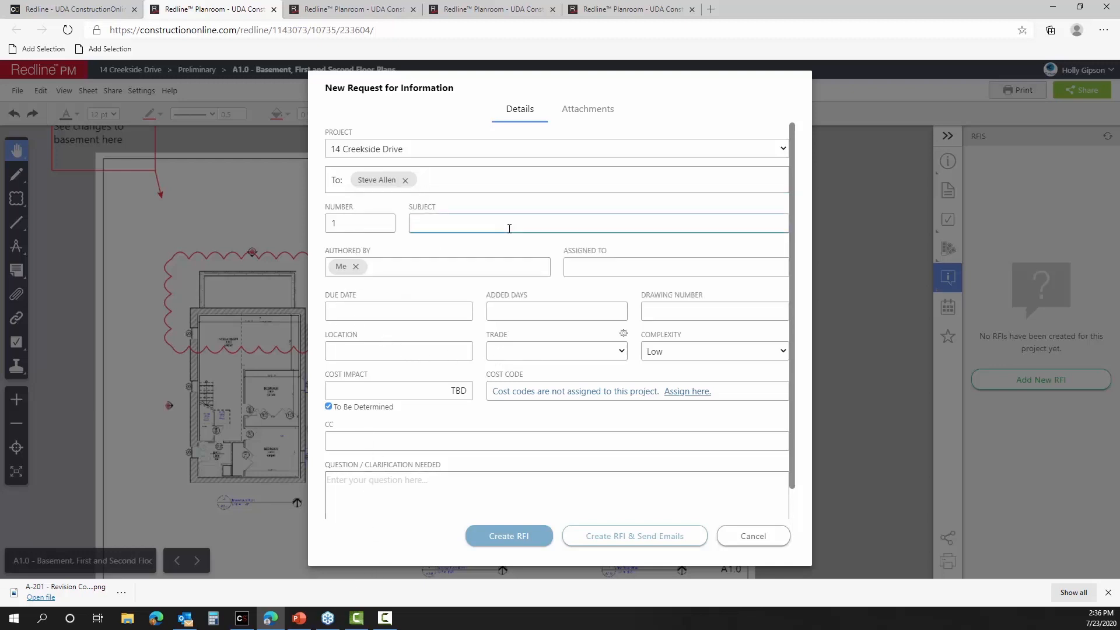
- Enter "question about electrical fixtures for first floor" as the RFI's subject and copy it into the question/clarification text
text(question about electrical fixtures for first floor)
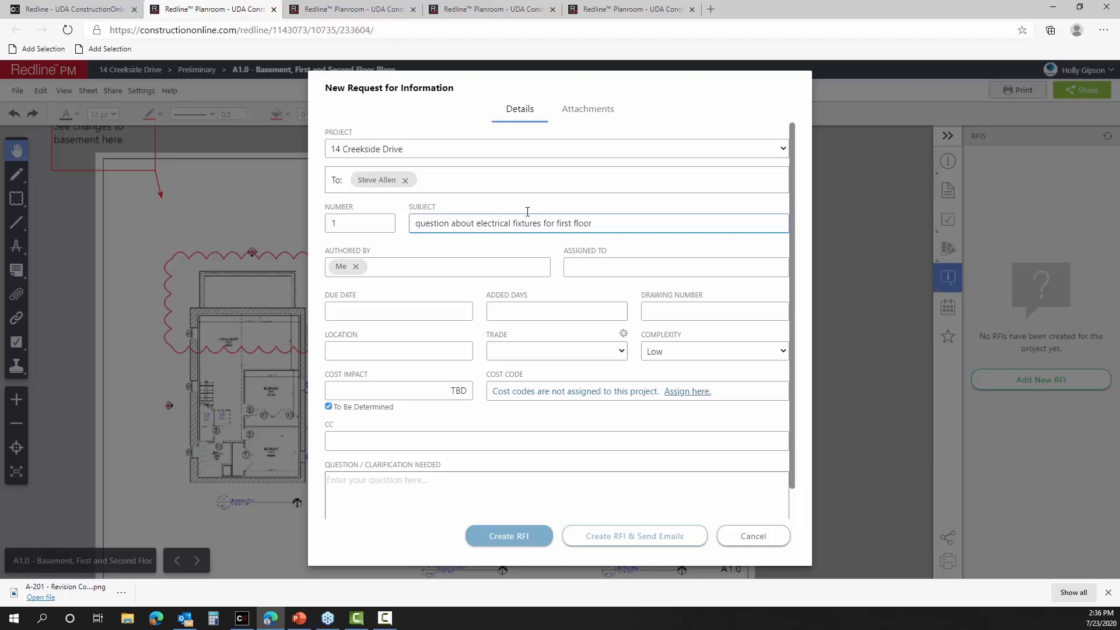
click(401, 482)
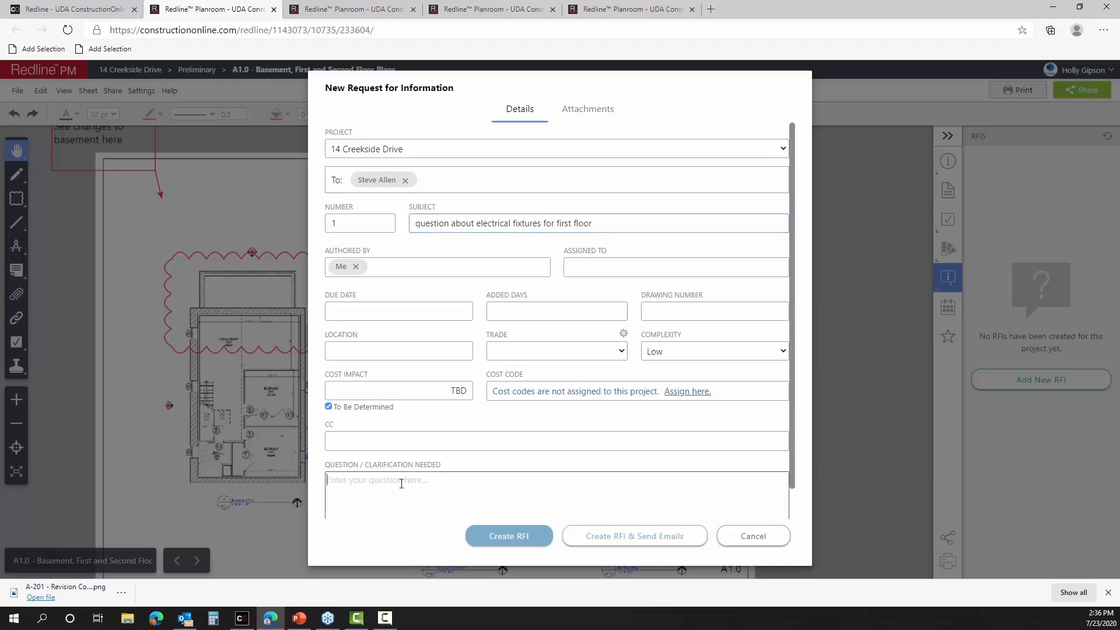
drag(594, 225, 389, 242)
key(ctrl+c)
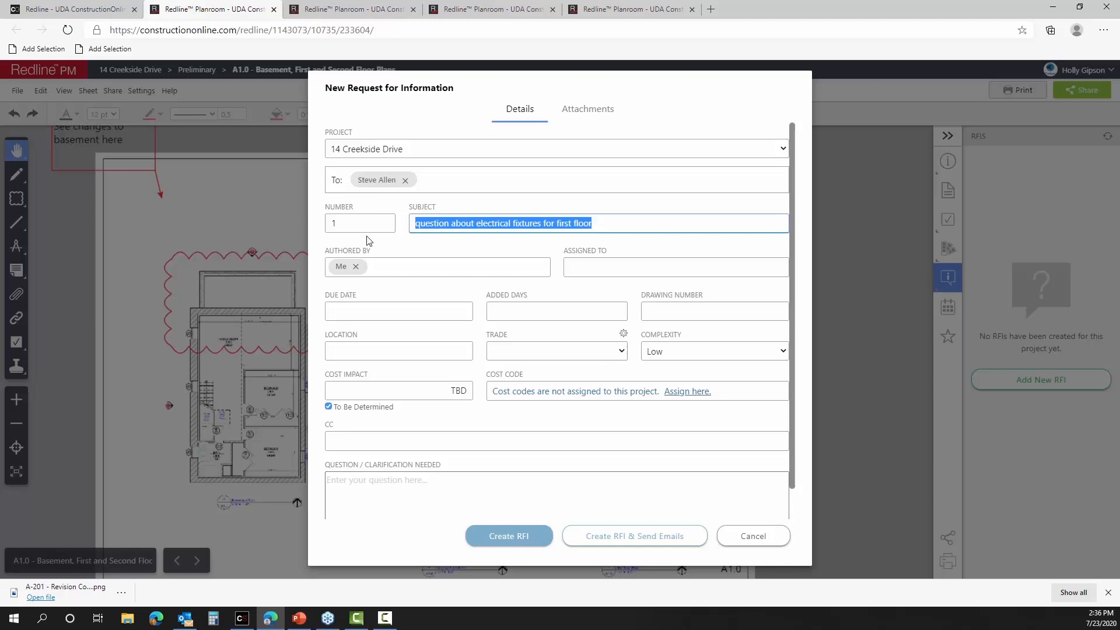
click(441, 482)
key(ctrl+v)
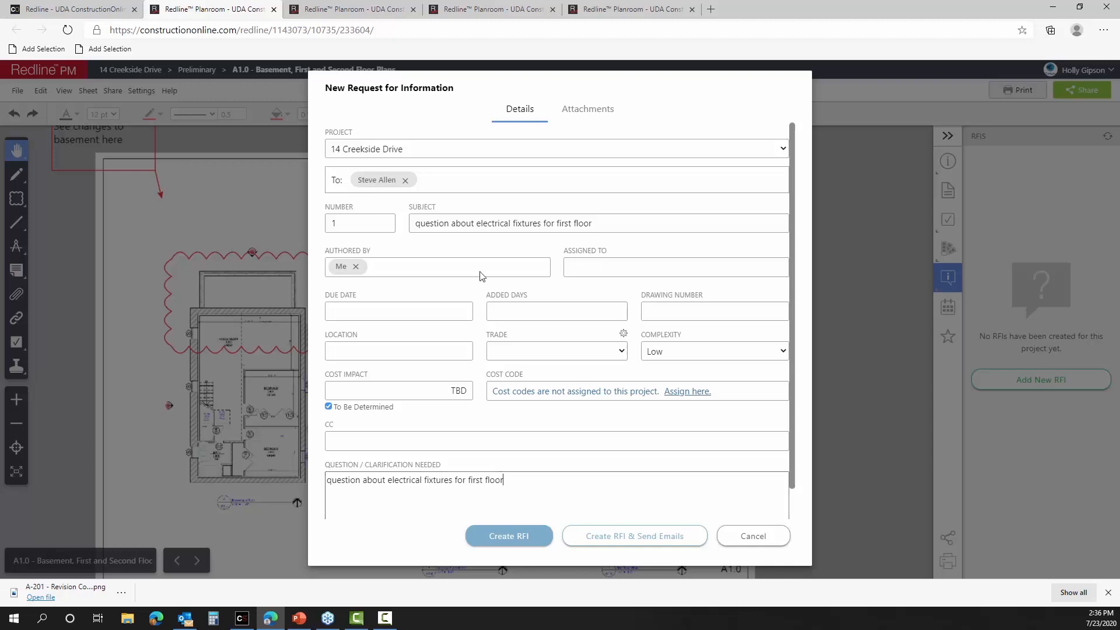
- Create the RFI and pin it near the lower end of the rightmost floor plan on sheet A1.0
click(523, 539)
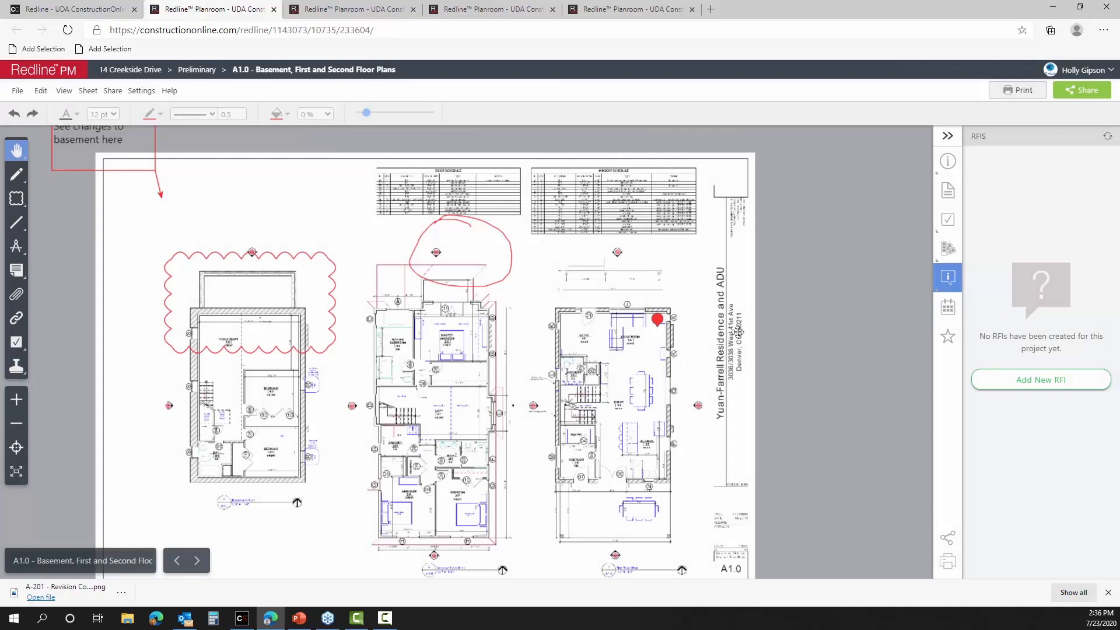
drag(698, 273, 729, 173)
mouse_move(1083, 353)
mouse_down()
mouse_move(1067, 367)
mouse_move(675, 411)
mouse_move(623, 440)
mouse_move(482, 312)
mouse_move(601, 378)
mouse_move(601, 360)
mouse_move(629, 372)
mouse_move(660, 354)
mouse_up()
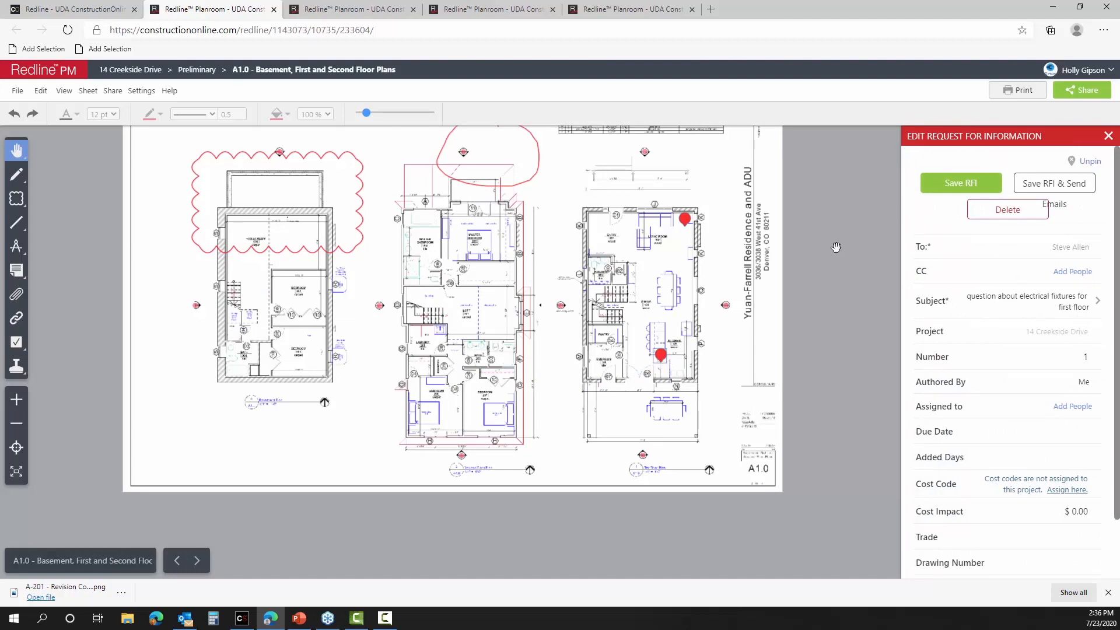
- Find the electrical fixtures RFI in the project's Requests for Information and open its pinned location on the sheet
click(65, 10)
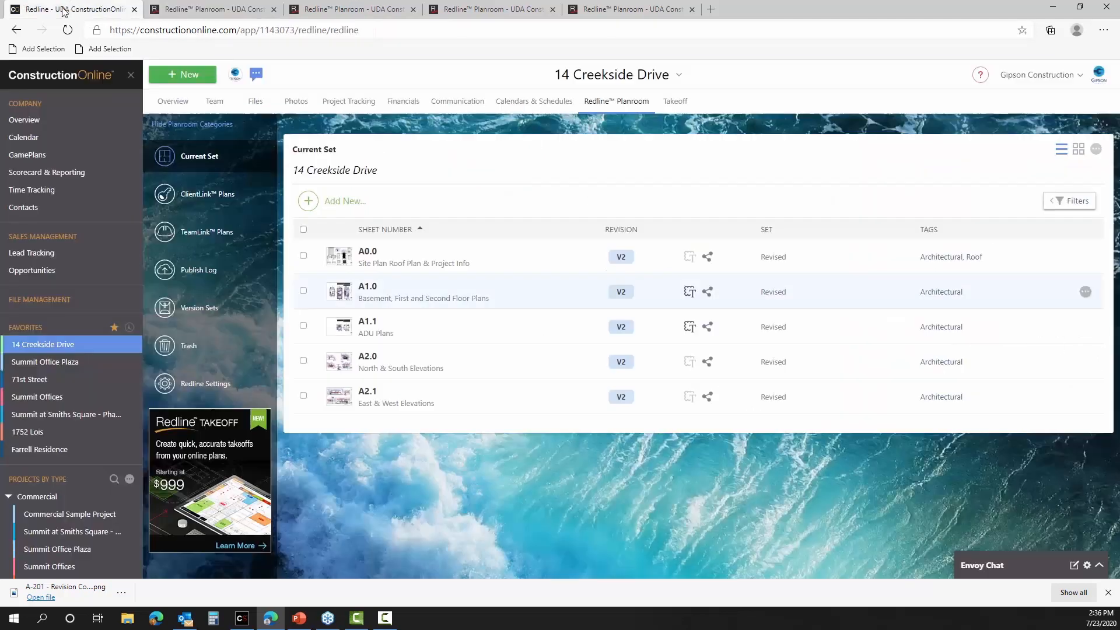
click(446, 105)
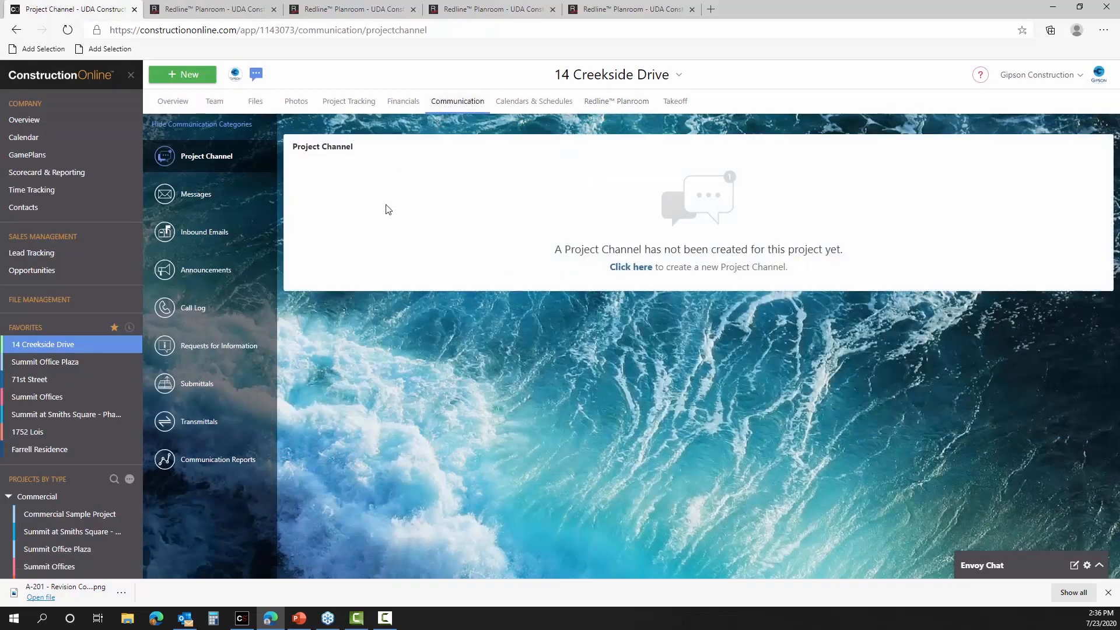
click(220, 355)
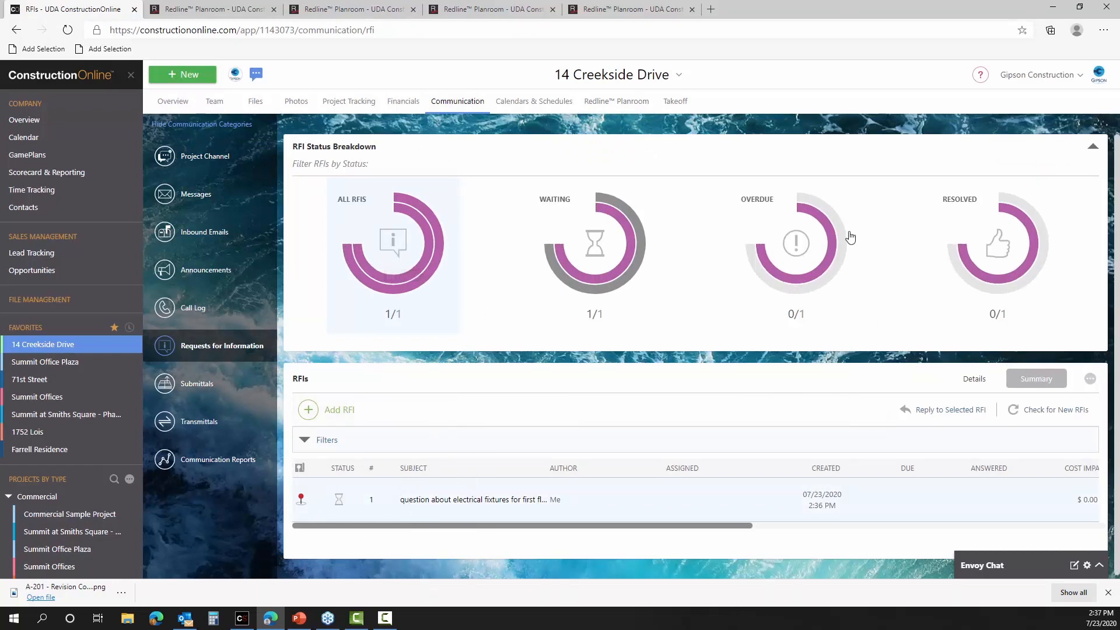
scroll(333, 516, down, 1)
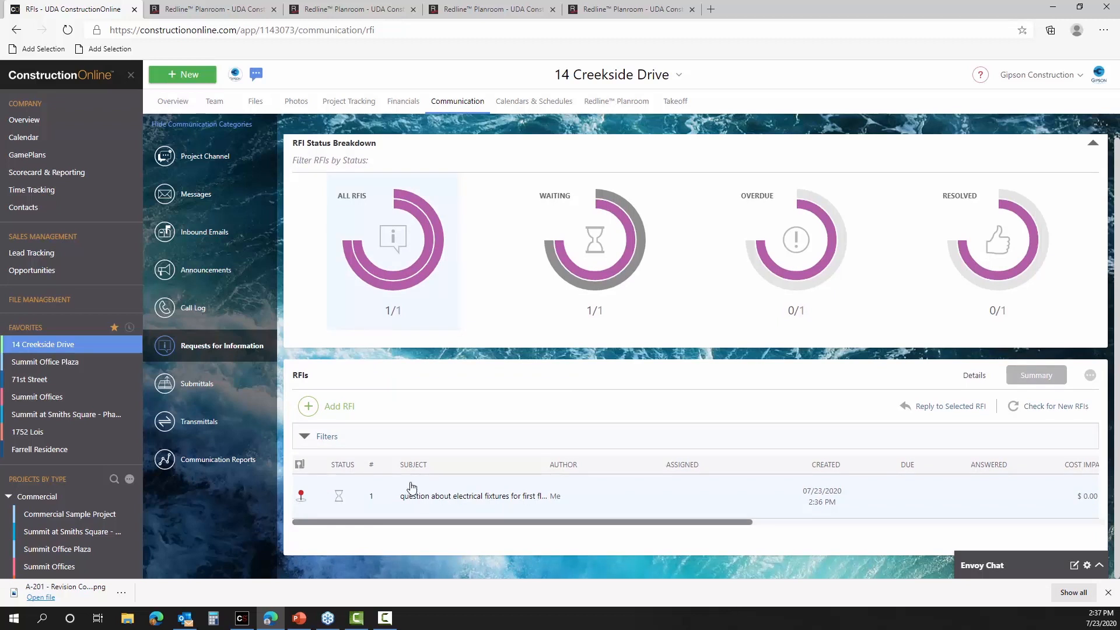
click(299, 495)
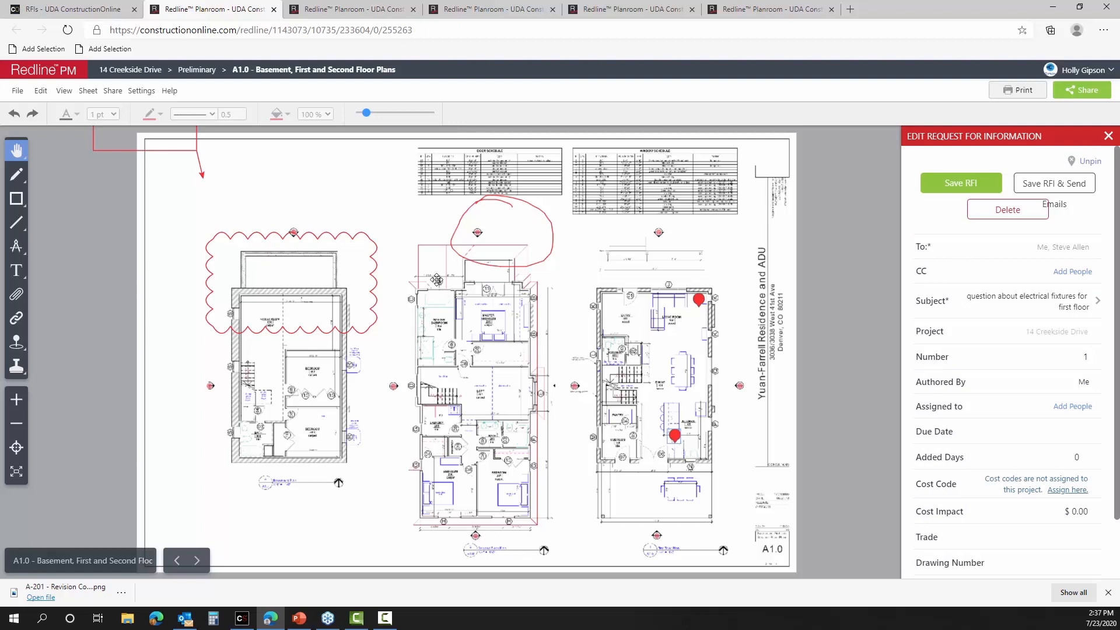
- Close the RFI details and all open sheet tabs, and return to the project's Redline Planroom
click(1108, 137)
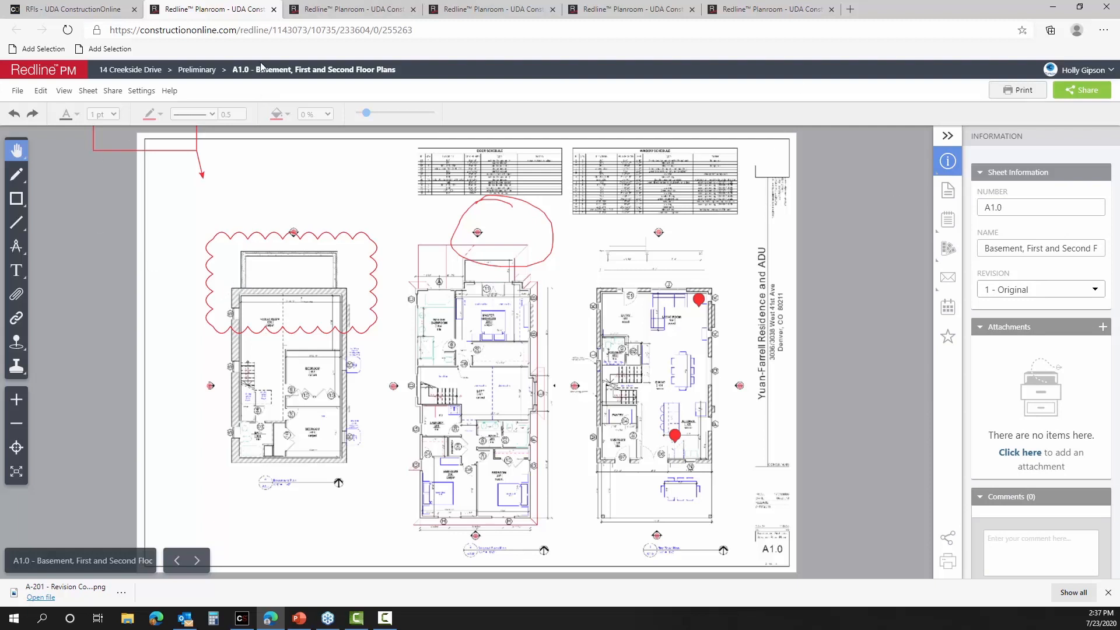
click(413, 9)
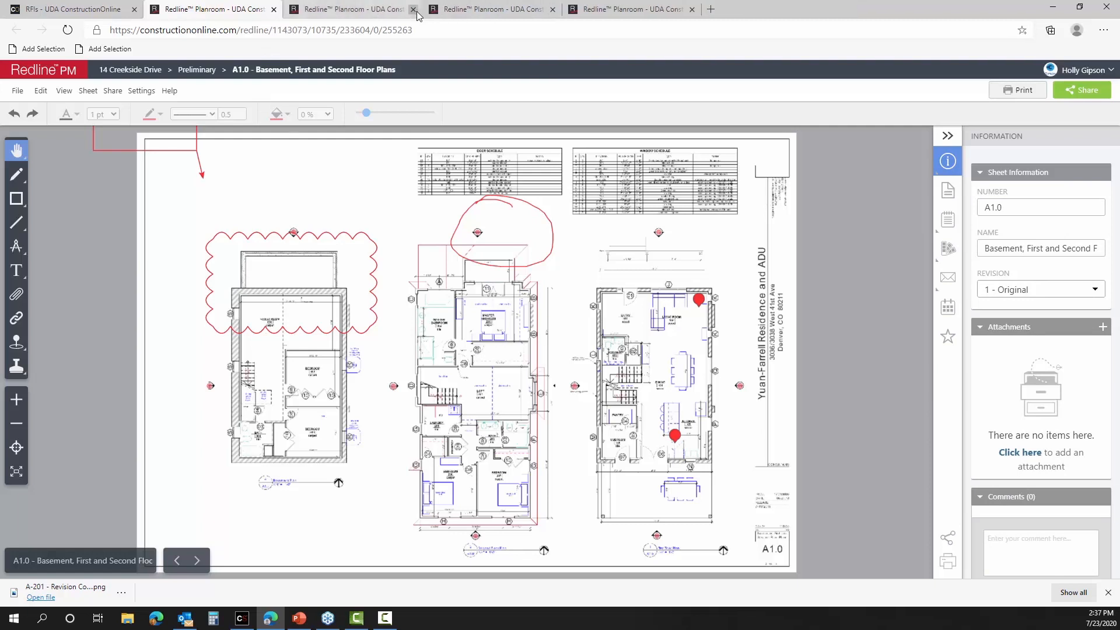
click(413, 9)
click(413, 9)
click(413, 9)
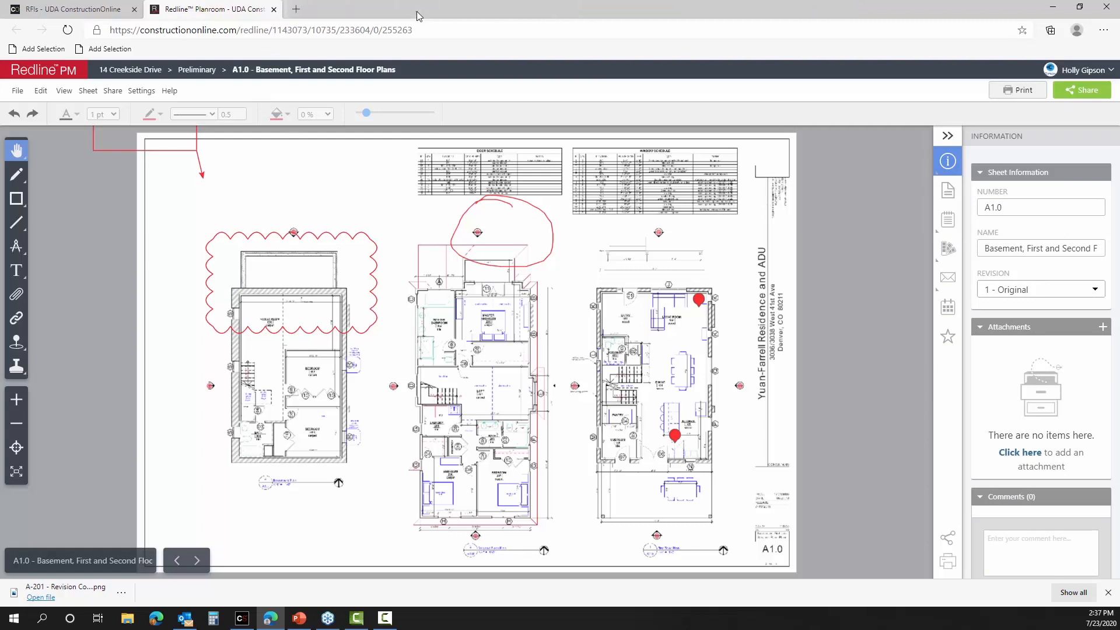
click(272, 10)
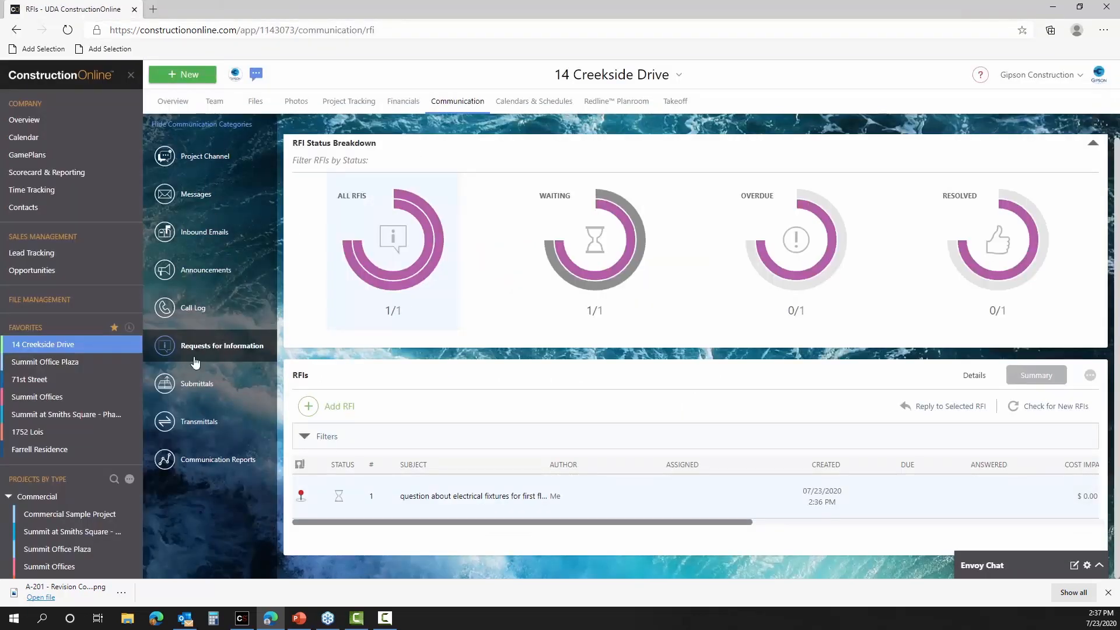
click(598, 101)
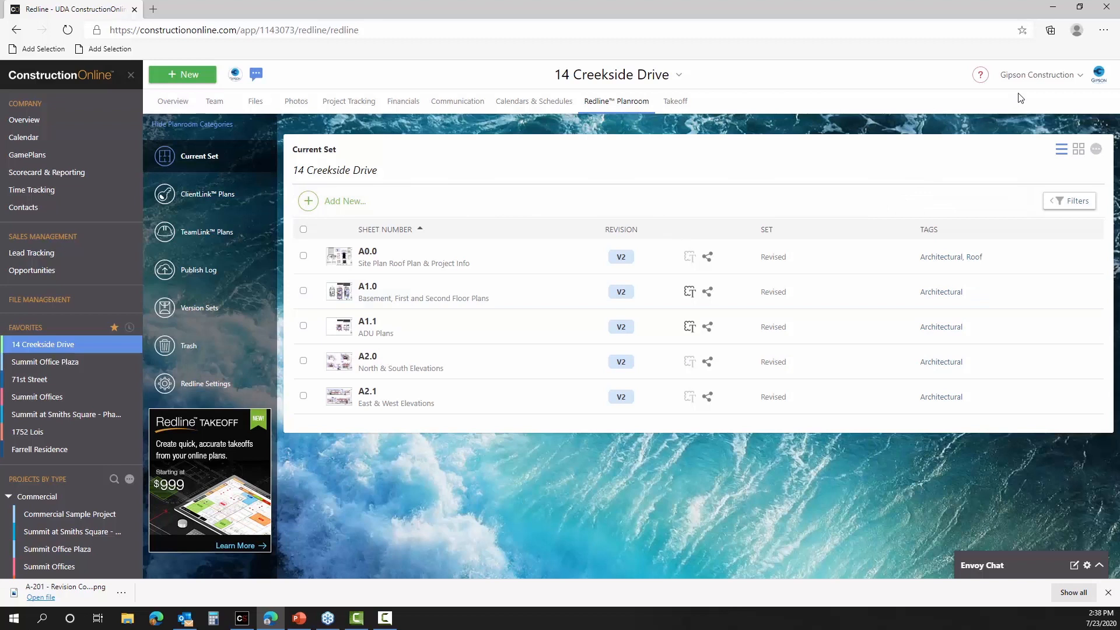
click(1034, 78)
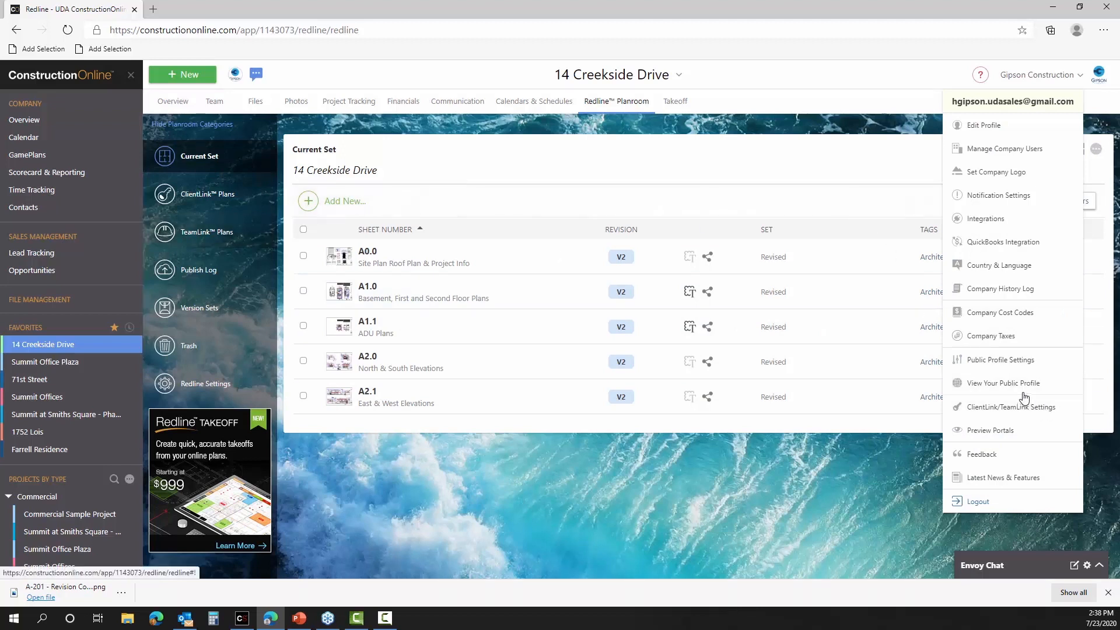
click(1006, 430)
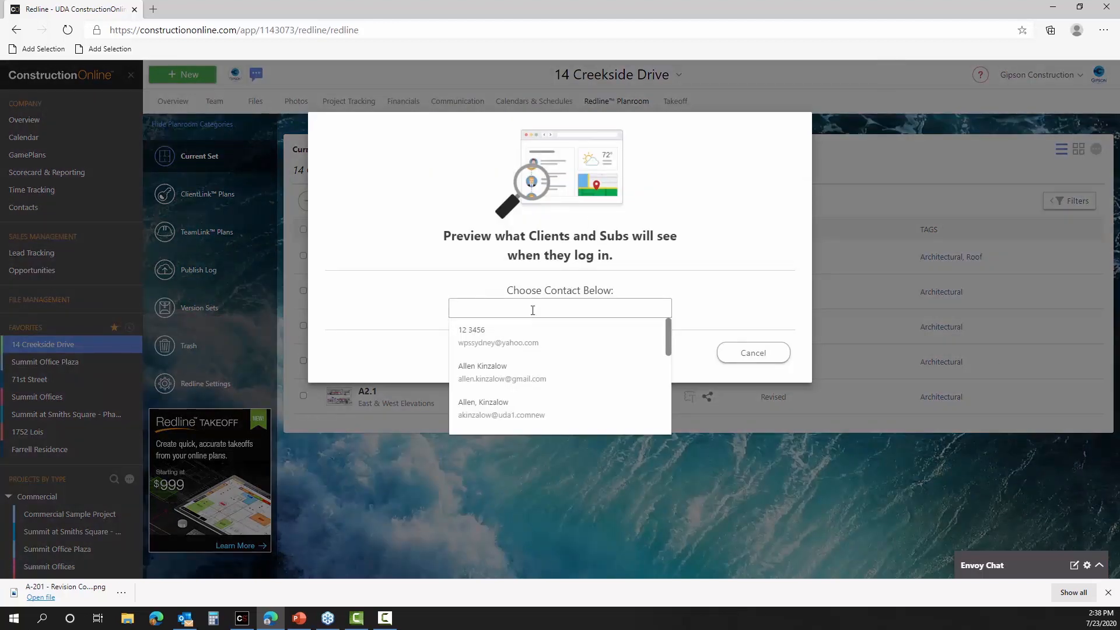
text(ted)
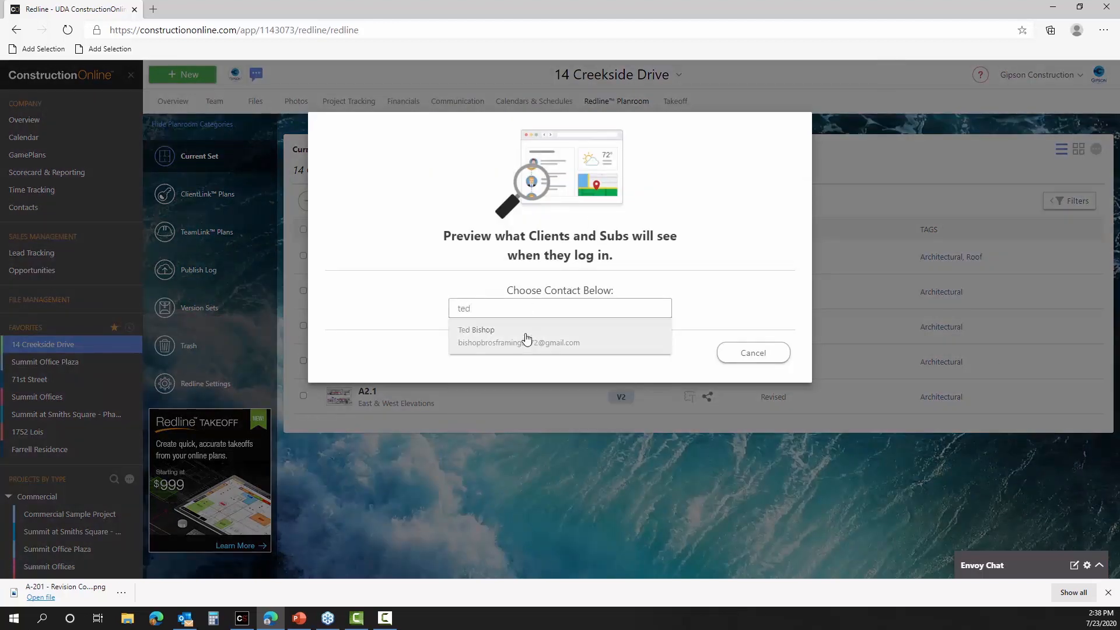
click(526, 344)
scroll(637, 462, down, 3)
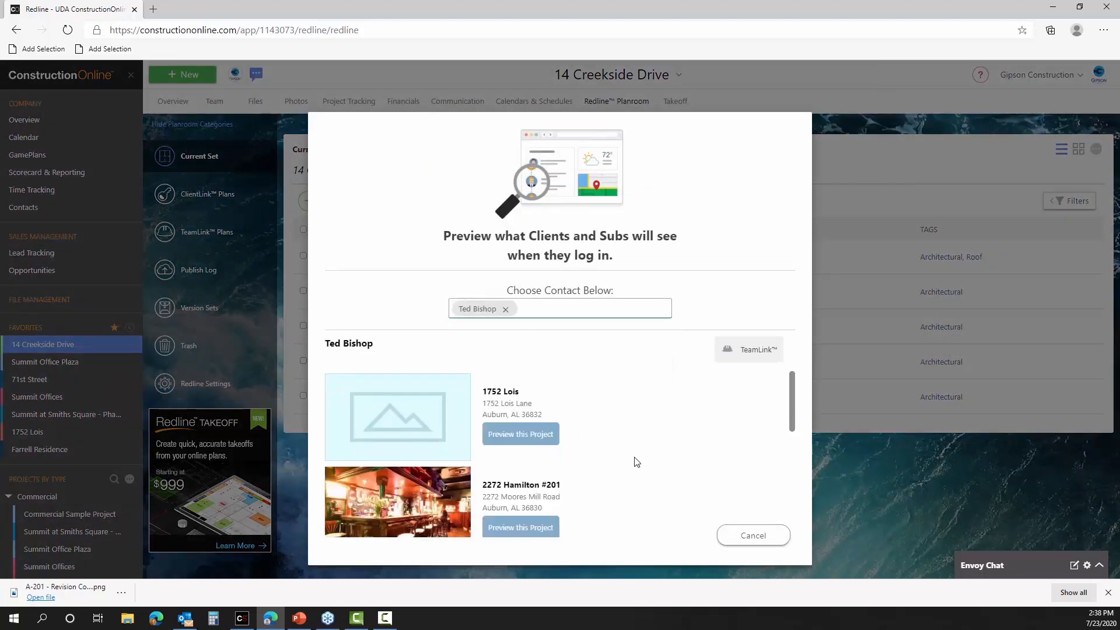
scroll(636, 461, down, 2)
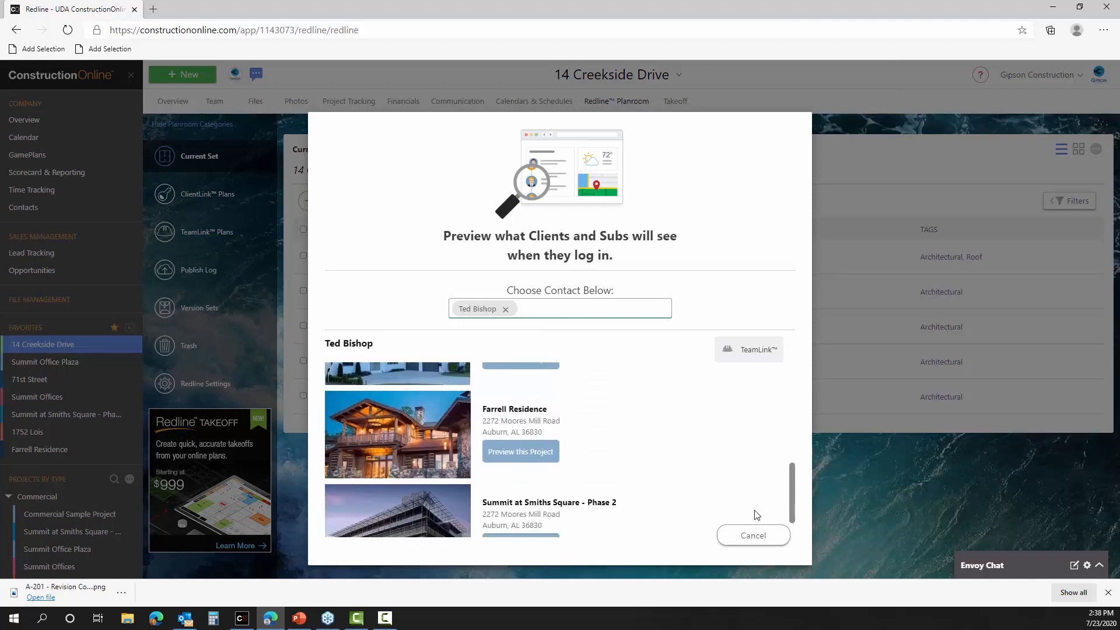
click(747, 534)
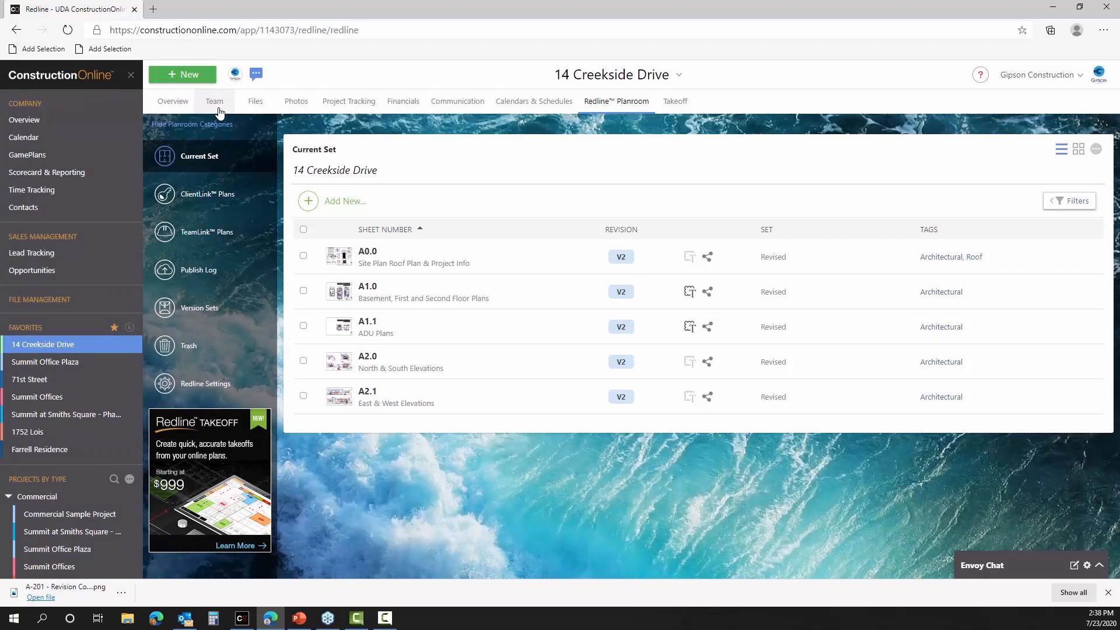
click(220, 112)
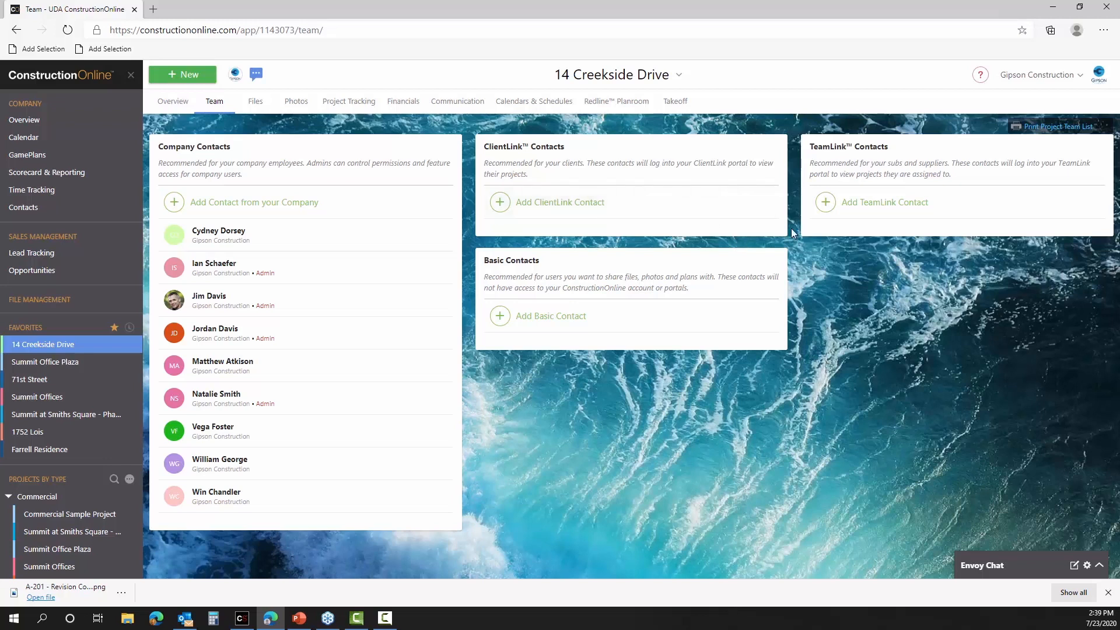
click(916, 199)
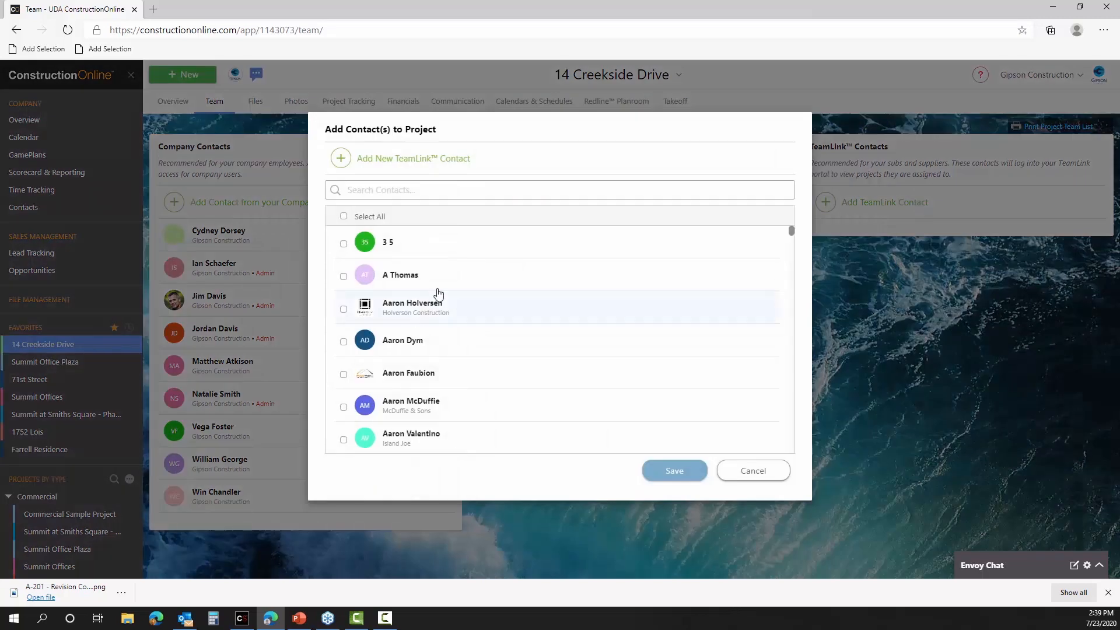
click(364, 188)
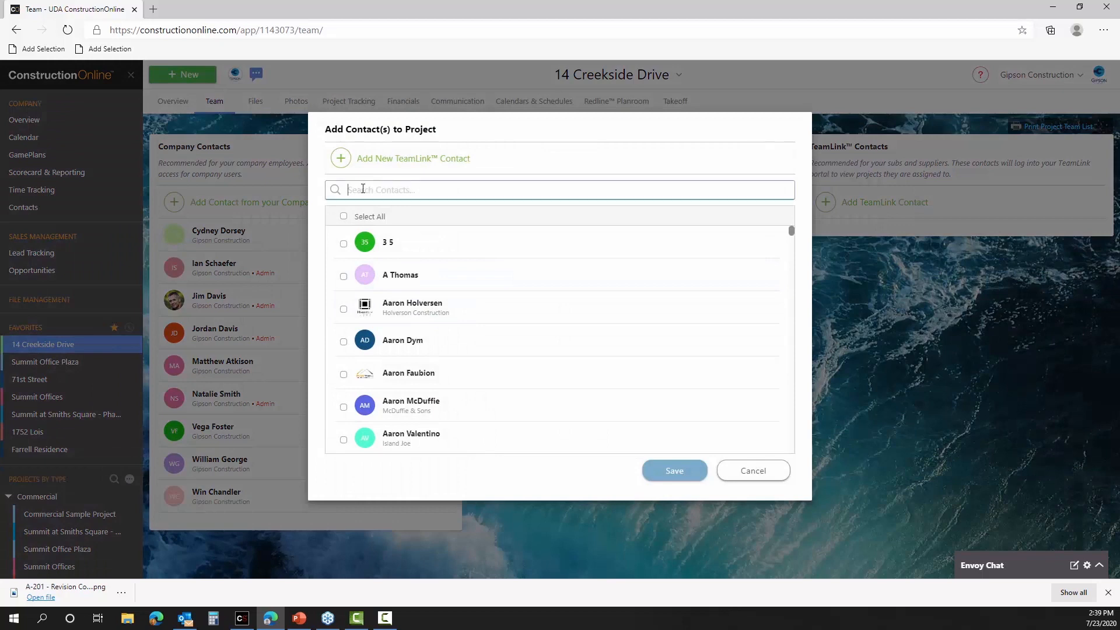
text(ted)
click(343, 244)
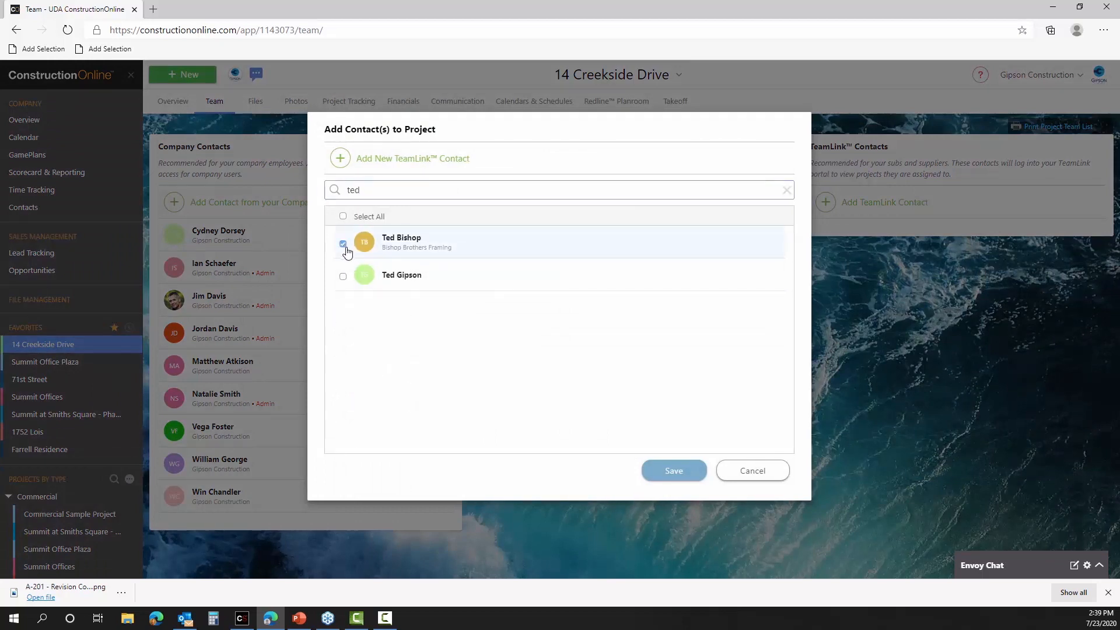
click(665, 477)
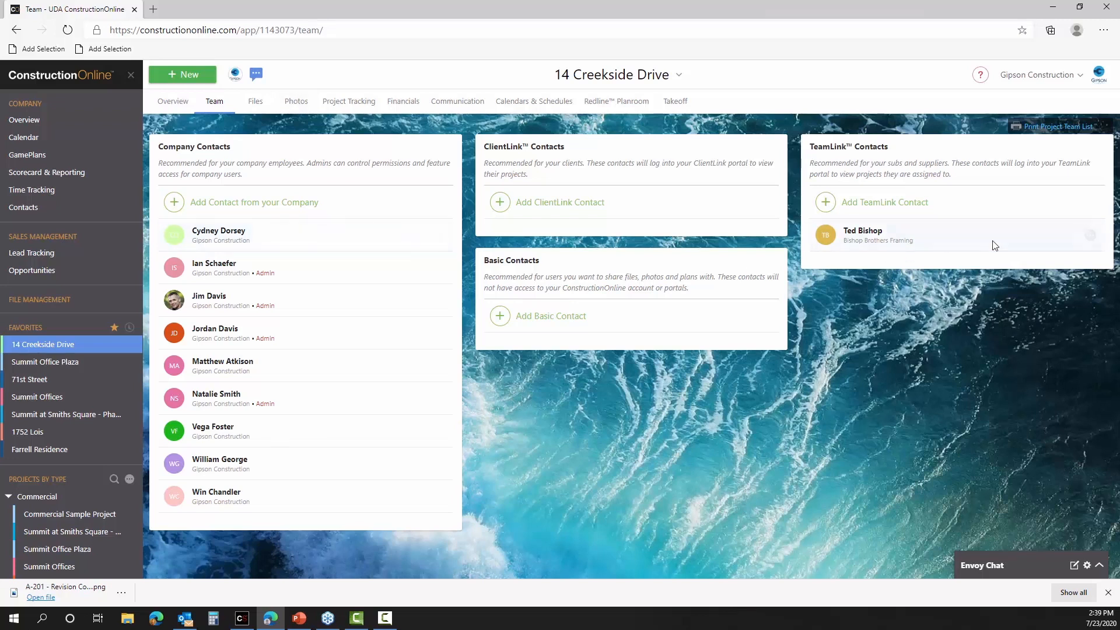
- Check which sheets are shared with TeamLink users, and view the Planroom in the new TeamLink contact's portal preview
click(622, 105)
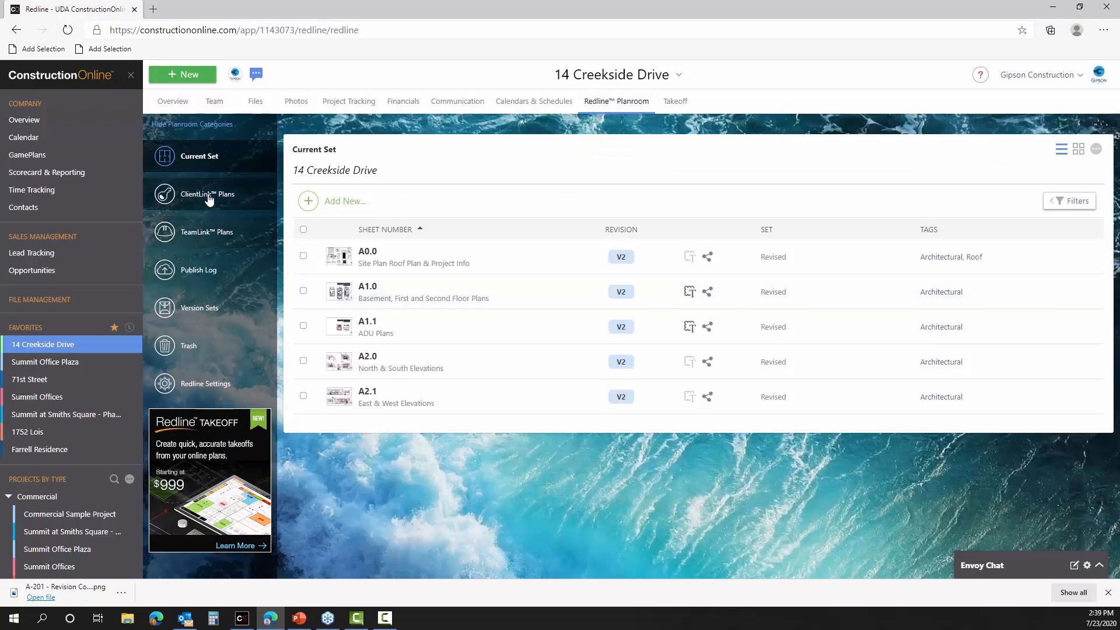
click(204, 245)
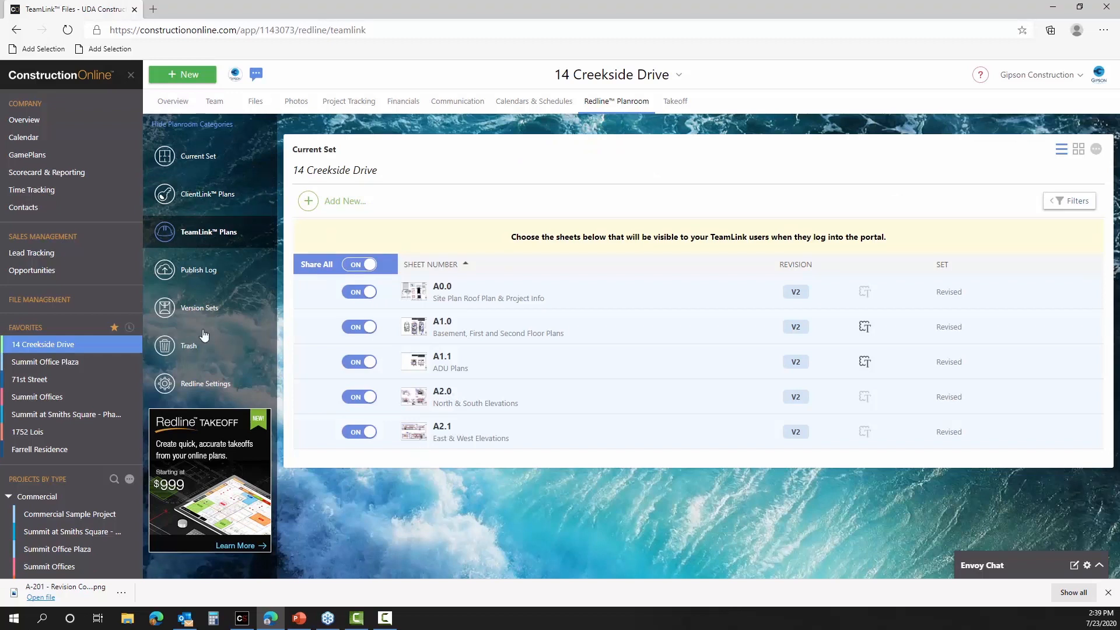
click(221, 103)
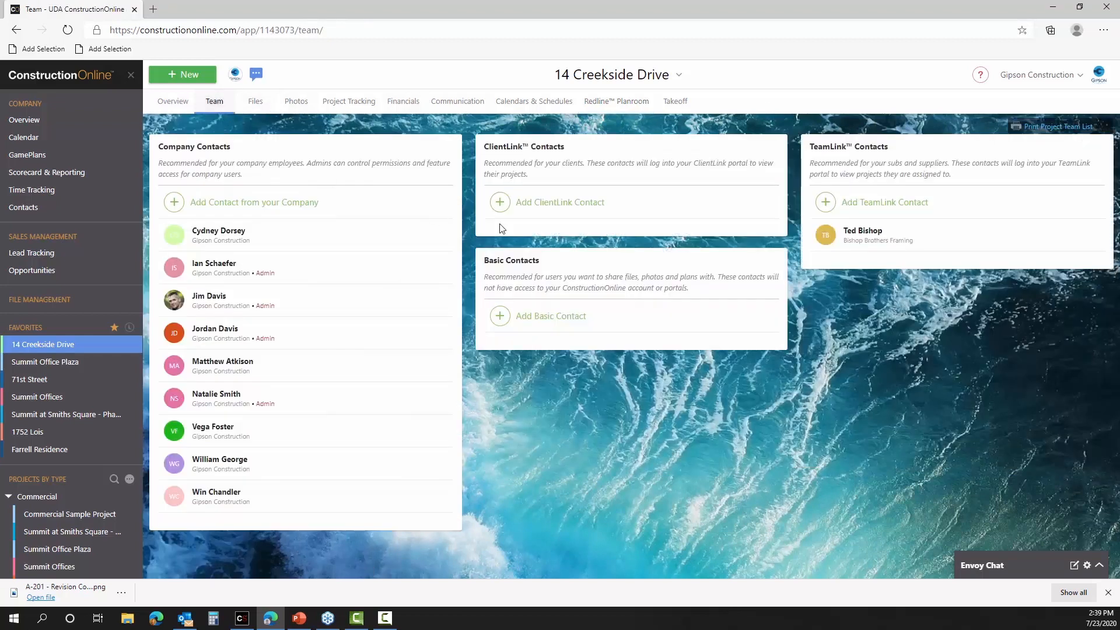
click(869, 240)
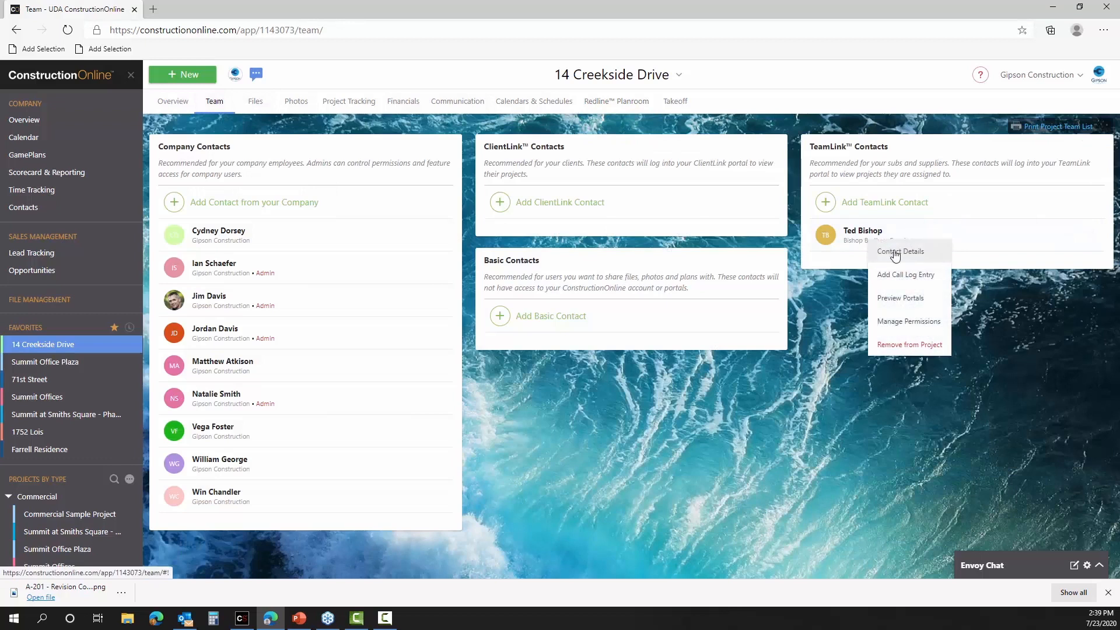
click(910, 300)
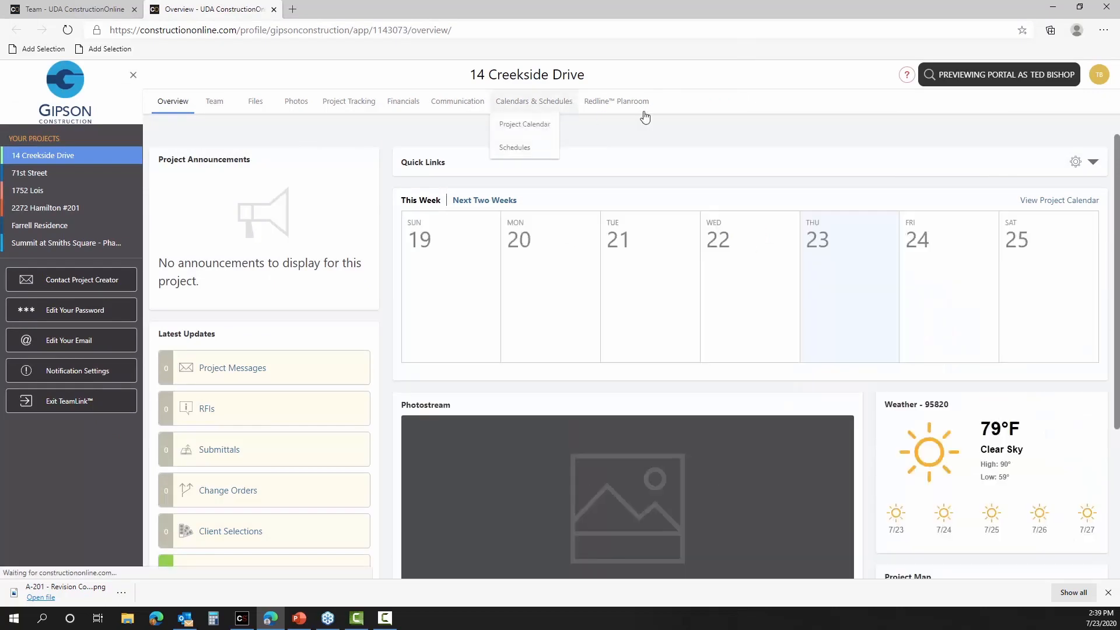
click(619, 107)
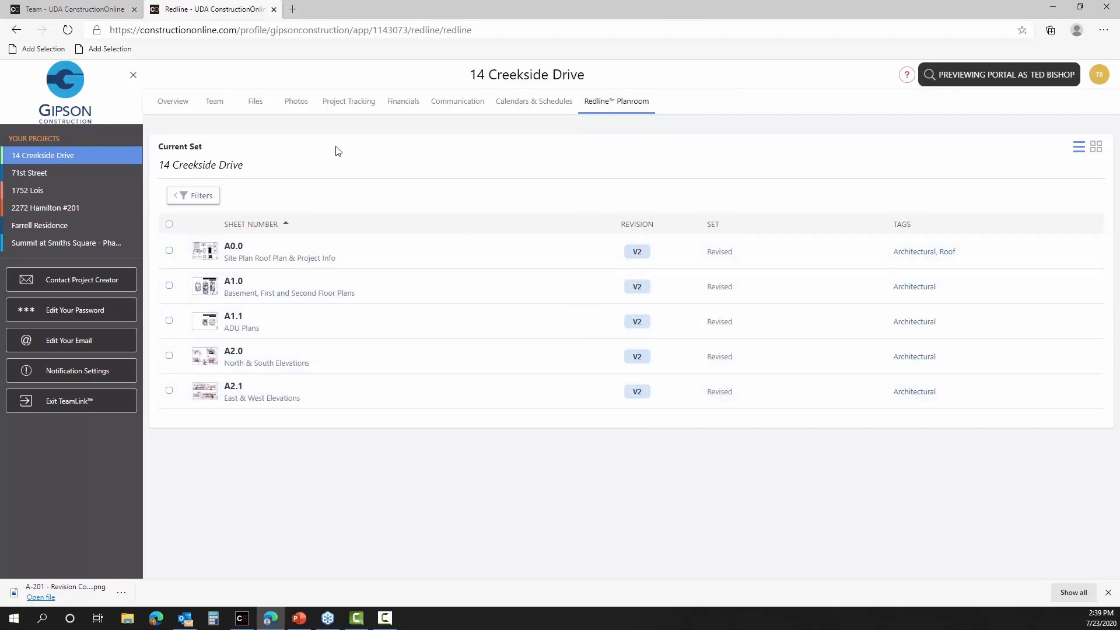
- Open the project's To Dos in the TeamLink portal preview
mouse_move(295, 100)
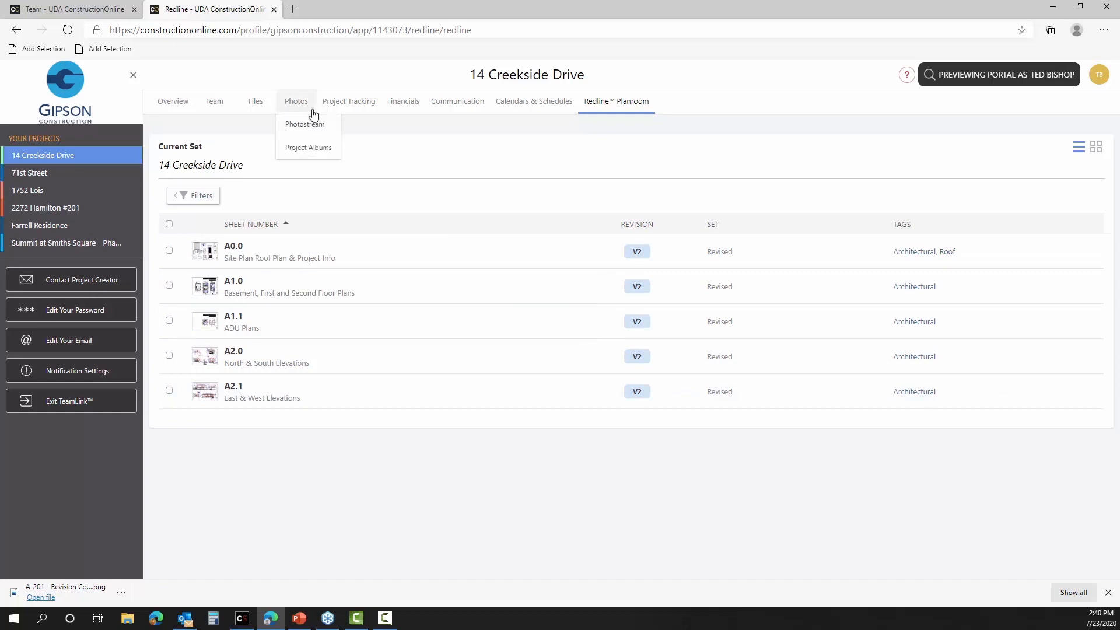
mouse_move(335, 107)
click(333, 146)
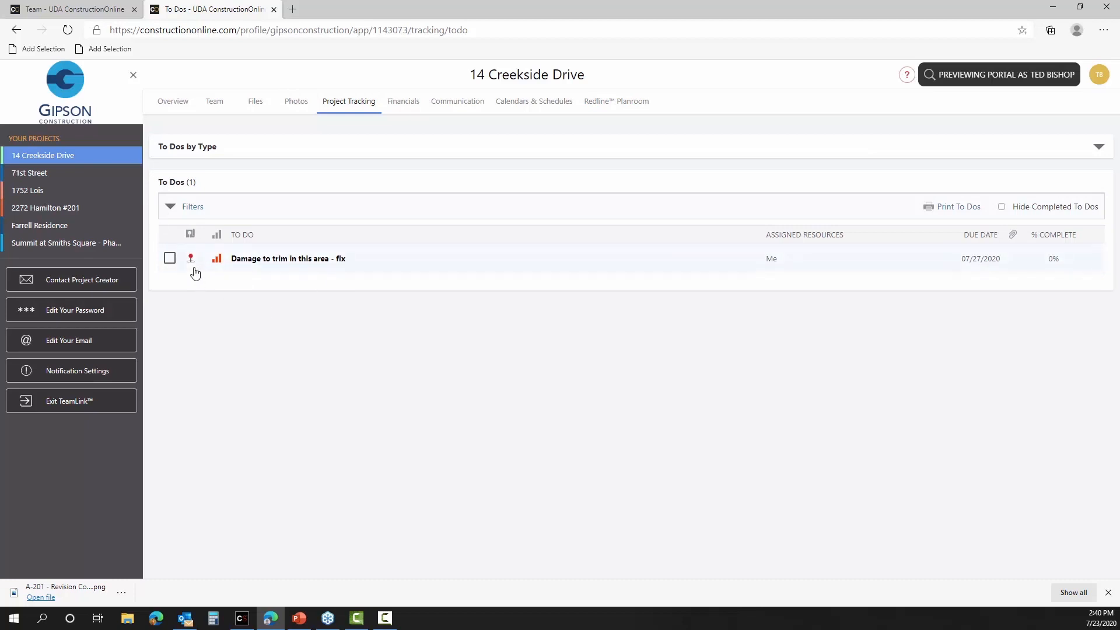
- View the pinned plan location of the "Damage to trim in this area - fix" To Do, and return to the portal's To Dos
click(189, 258)
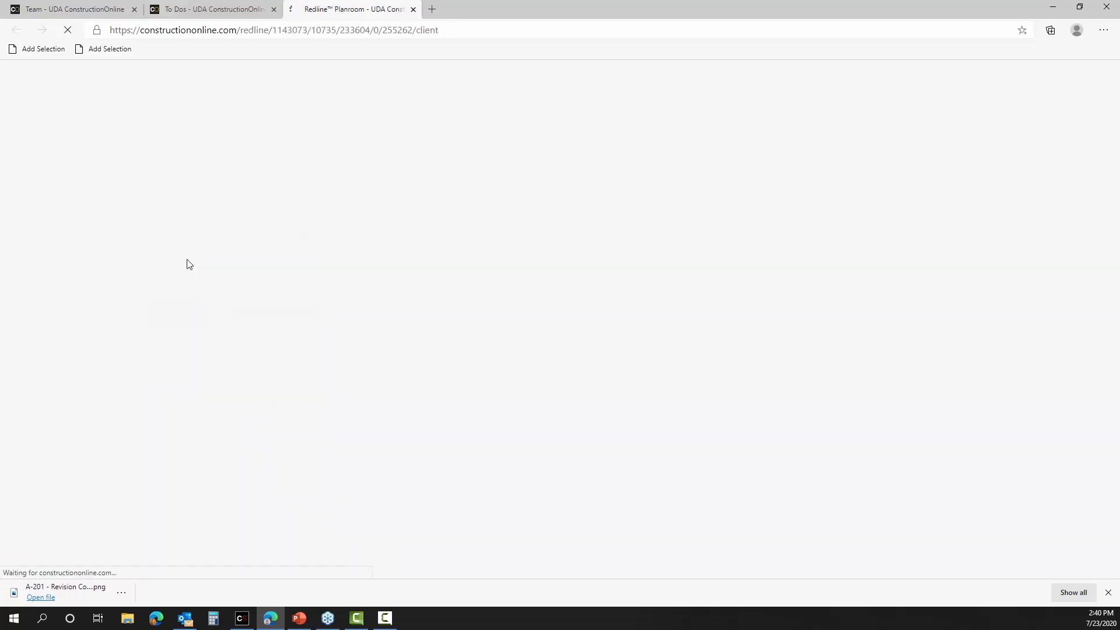
click(181, 3)
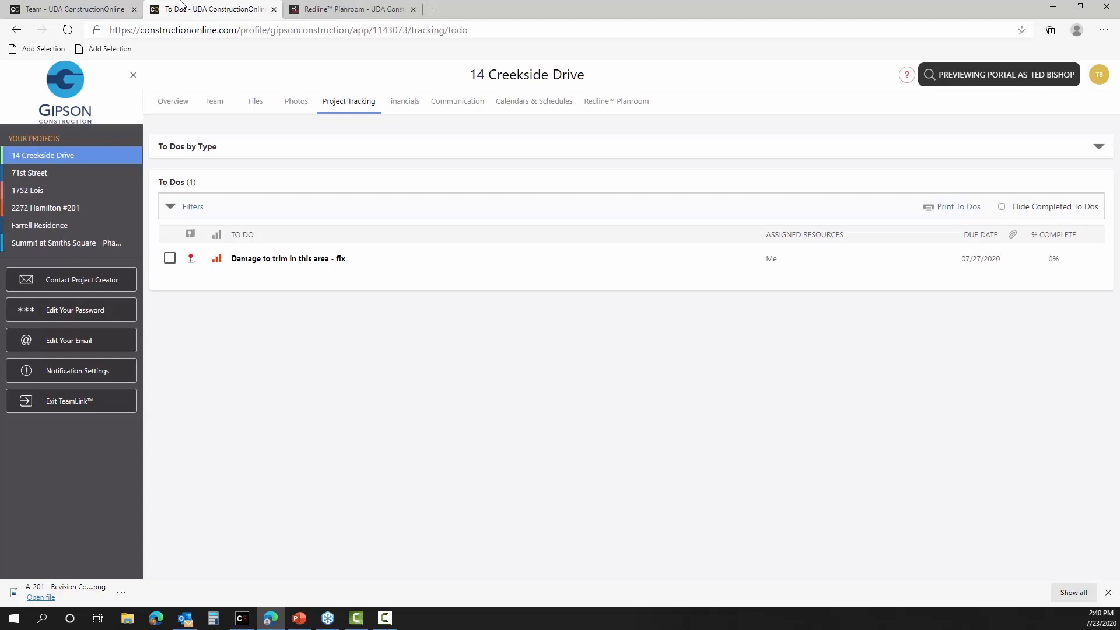
- Return to the company account's 14 Creekside Drive project and view its Redline Planroom, ending on the project Overview
click(77, 9)
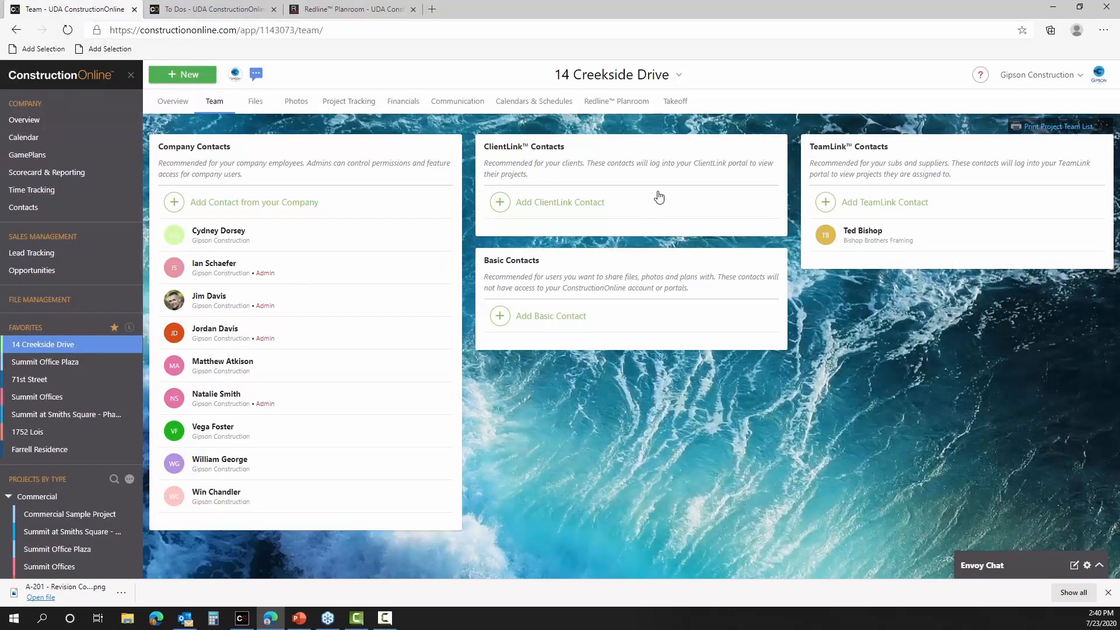
click(592, 101)
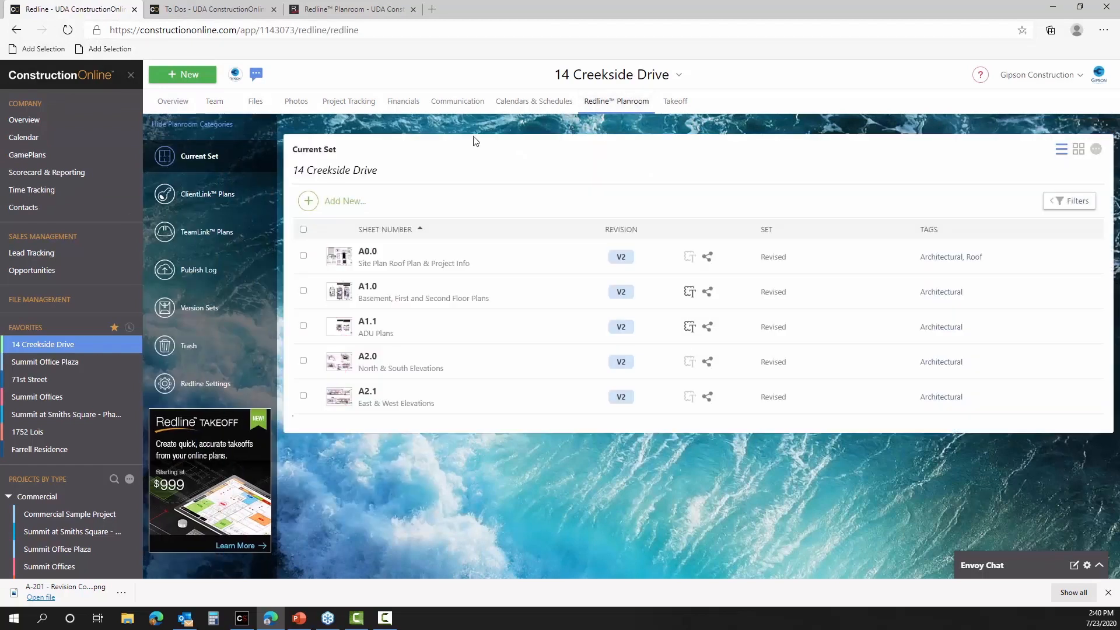
click(170, 102)
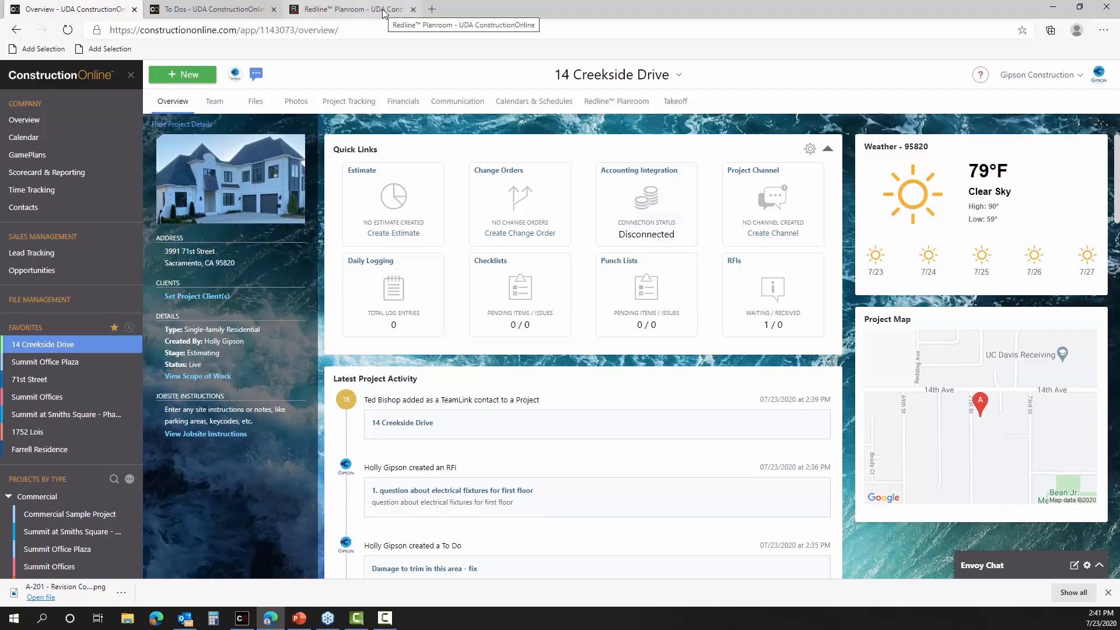
- Open udatechnologies.com/events in a new browser tab and review the upcoming webinars and their dates
click(431, 9)
text(udatechnologies.com/events)
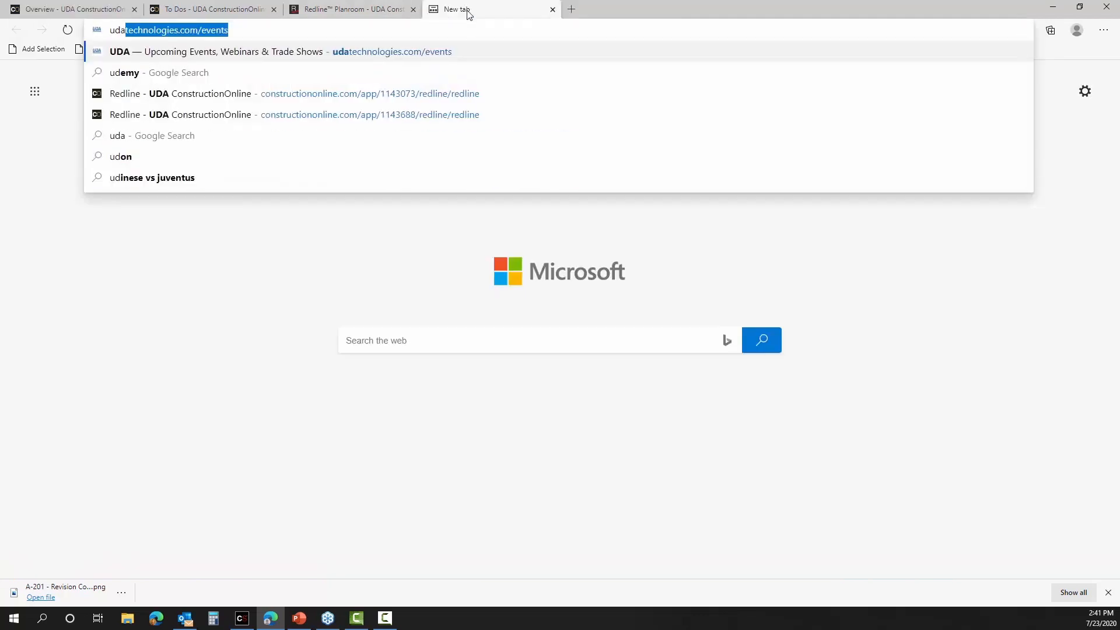
key(Return)
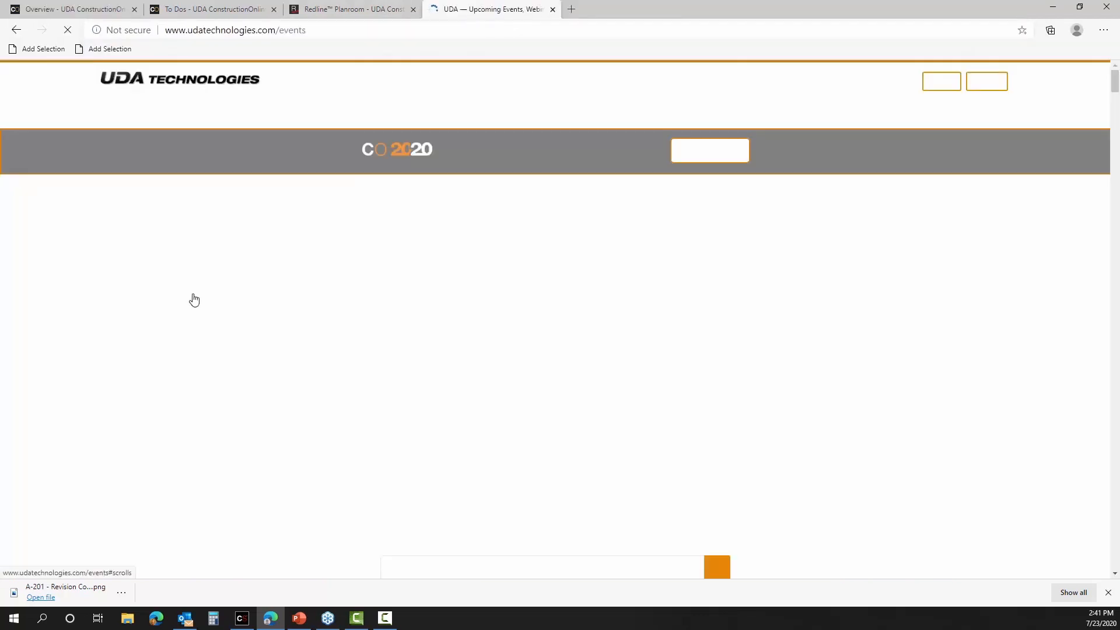
scroll(234, 355, down, 5)
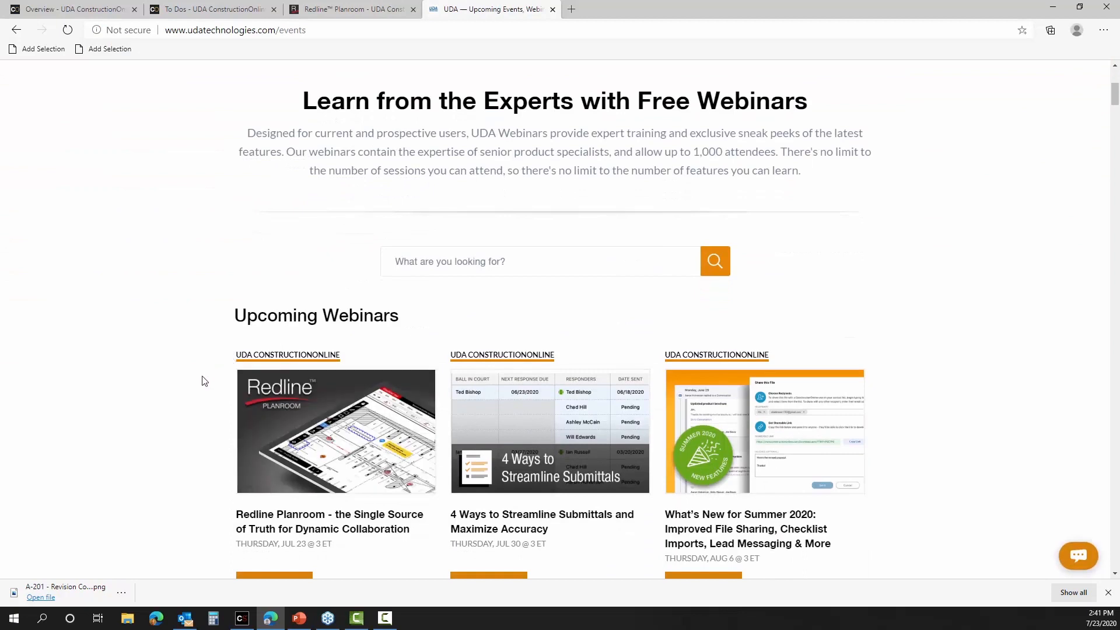
scroll(175, 401, down, 3)
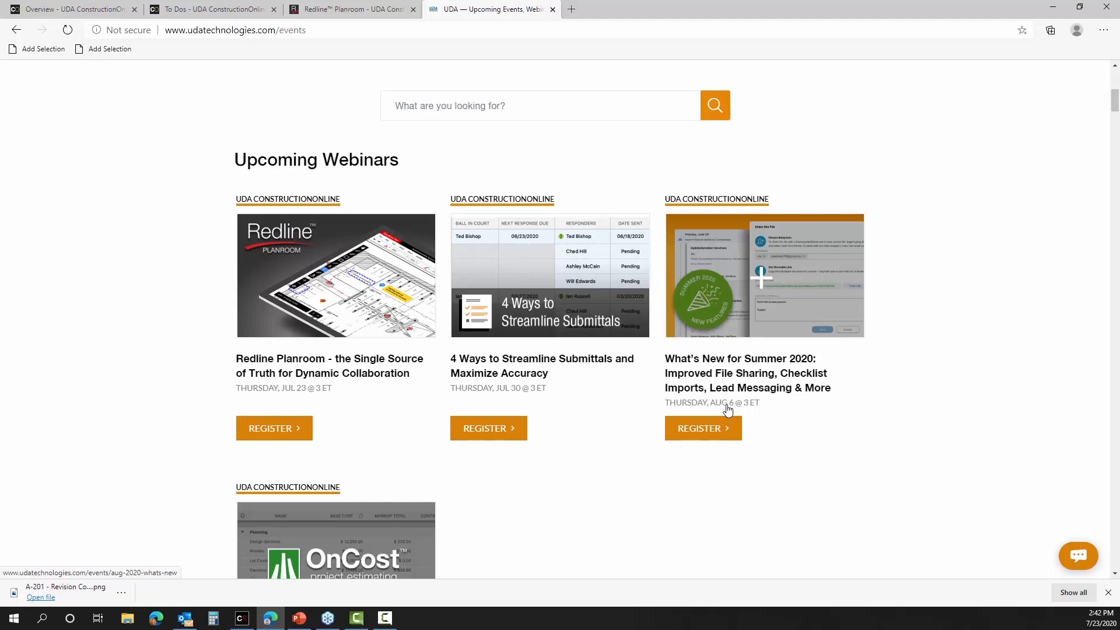
scroll(727, 410, down, 4)
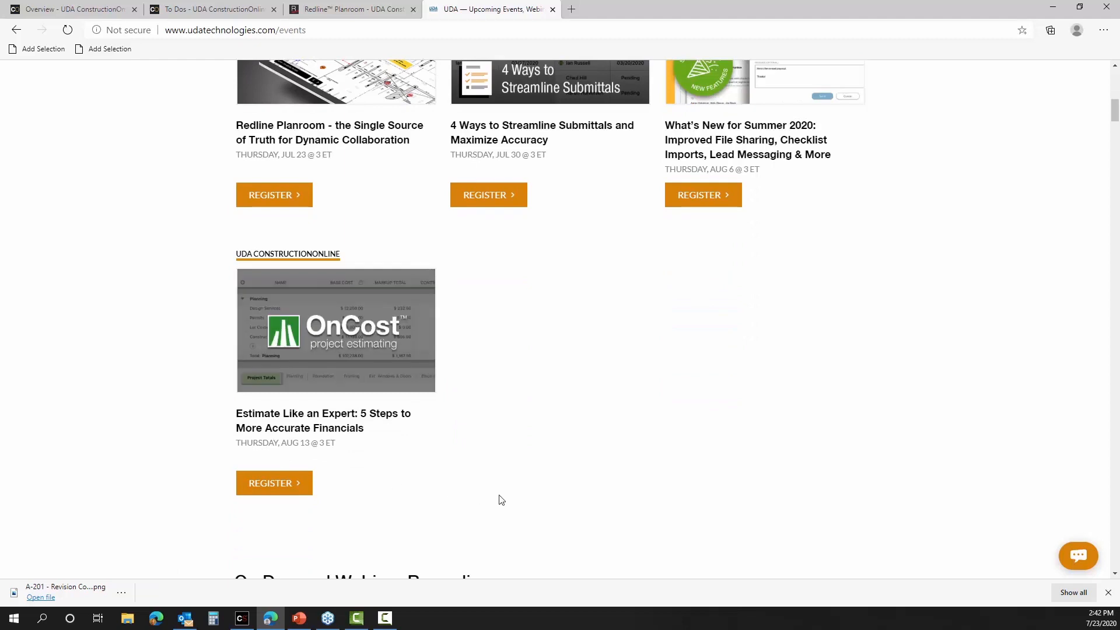
scroll(500, 498, up, 3)
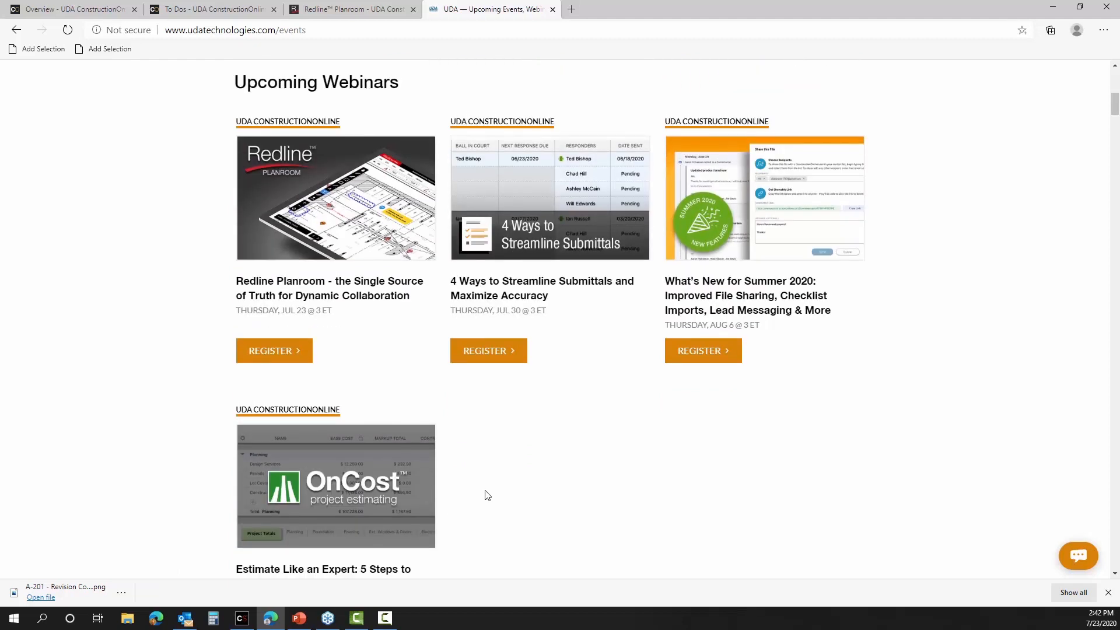